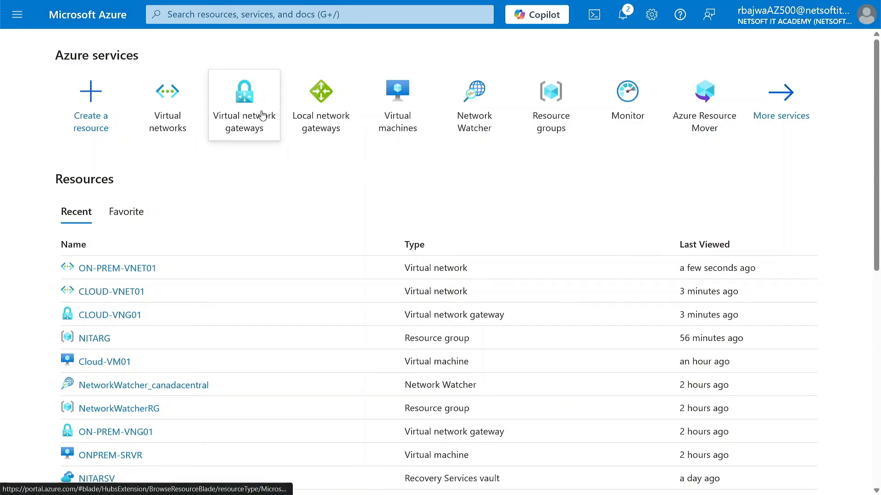
Switch from Azure Home to the OpenBoard diagram of Cloud Vnet 10.0.0.0/16 linked via VNG-01 and VNG-02
mouse_move(277, 120)
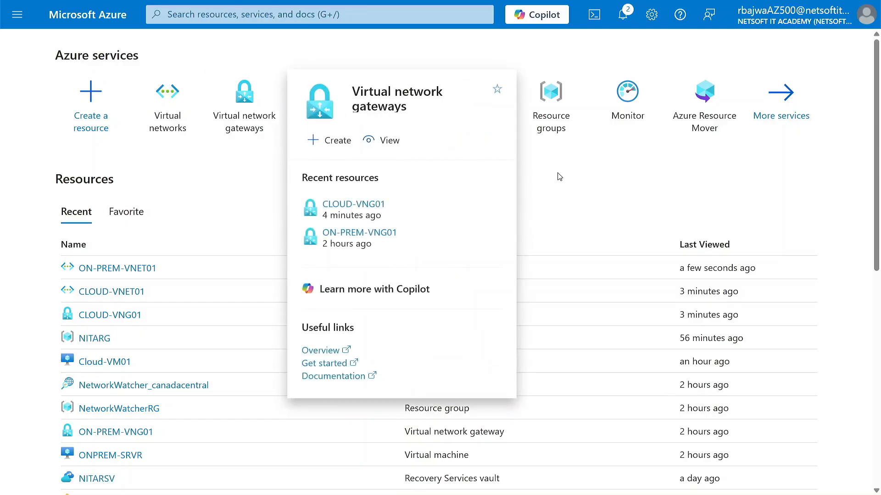
key("ctrl+super+Left")
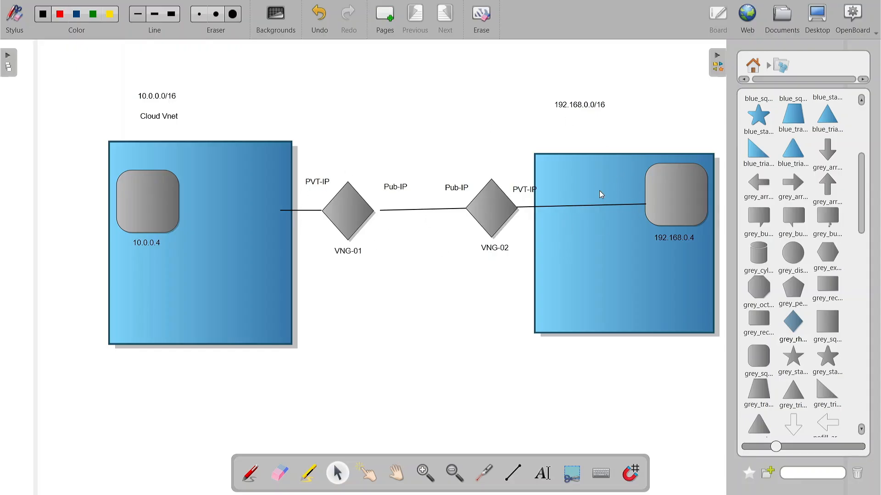
Nudge the left and right grey VM squares slightly on the OpenBoard diagram
mouse_move(140, 201)
left_mouse_down()
mouse_move(154, 199)
mouse_move(144, 200)
left_mouse_up()
left_click_drag(670, 187, 670, 189)
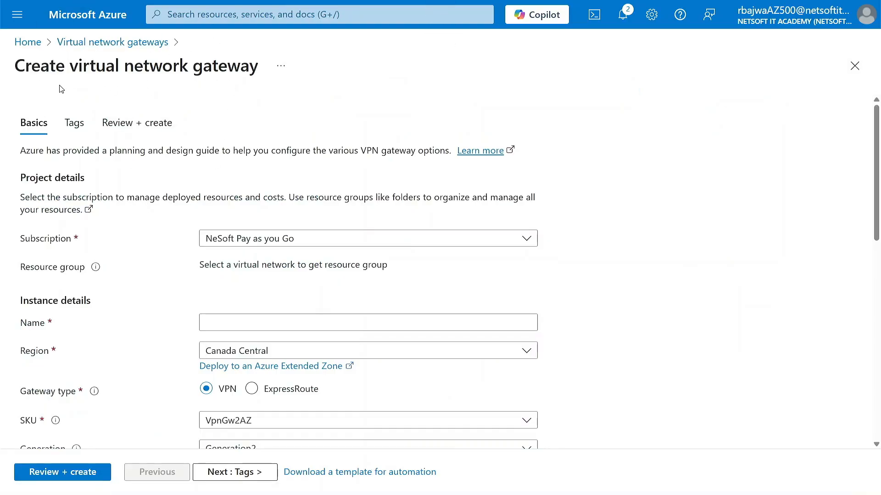
Name the new gateway vng02 and choose the VpnGw1 SKU, leaving Generation1
scroll(181, 262, "down", 5)
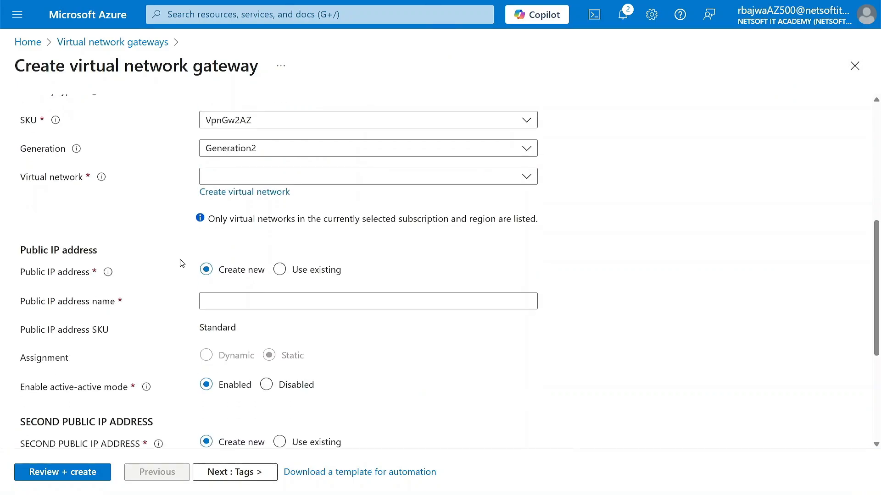
scroll(181, 263, "up", 5)
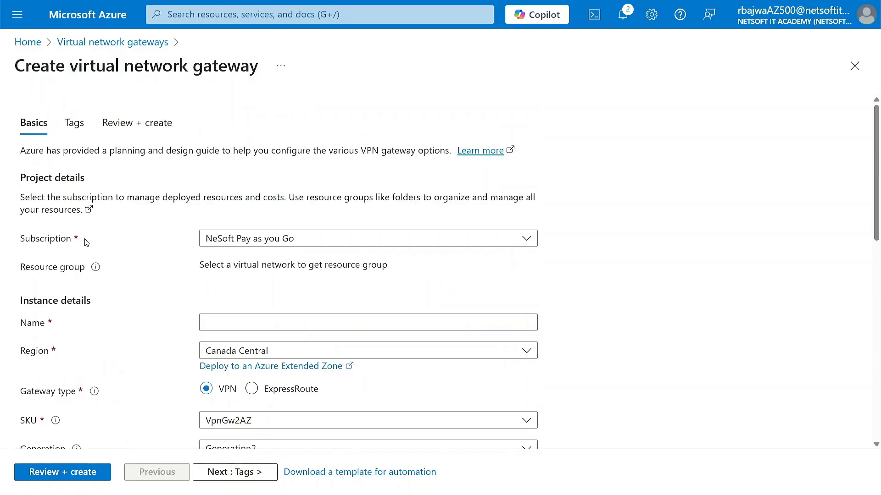
left_click(220, 323)
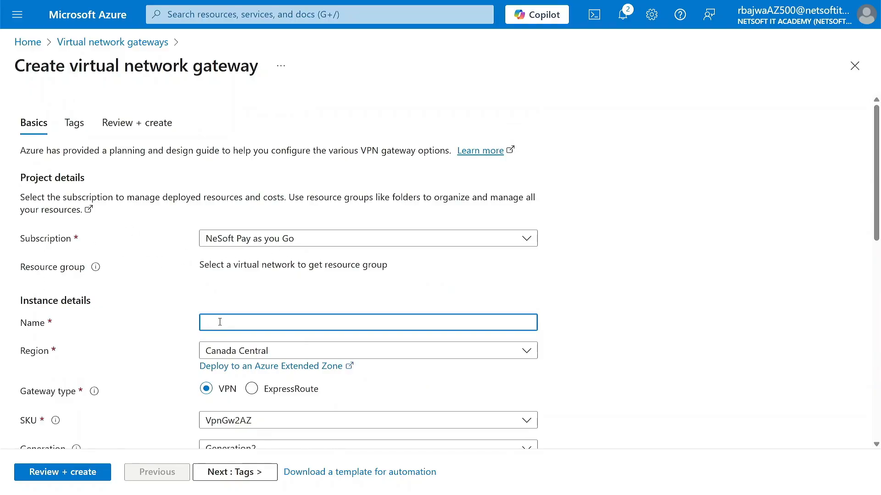
type("vng02")
scroll(142, 368, "down", 2)
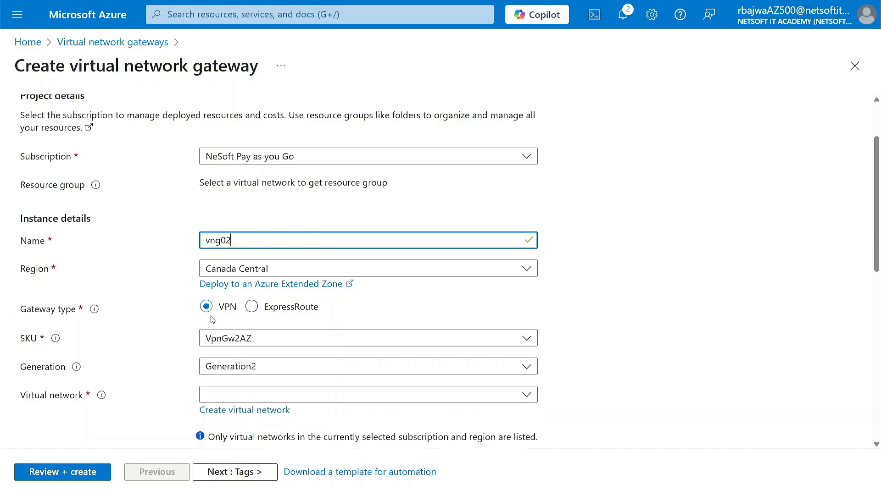
left_click(269, 341)
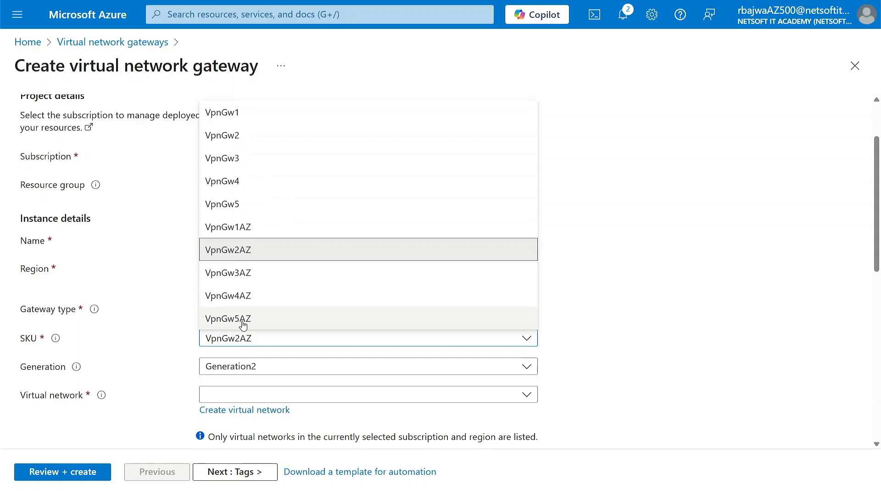
left_click(235, 122)
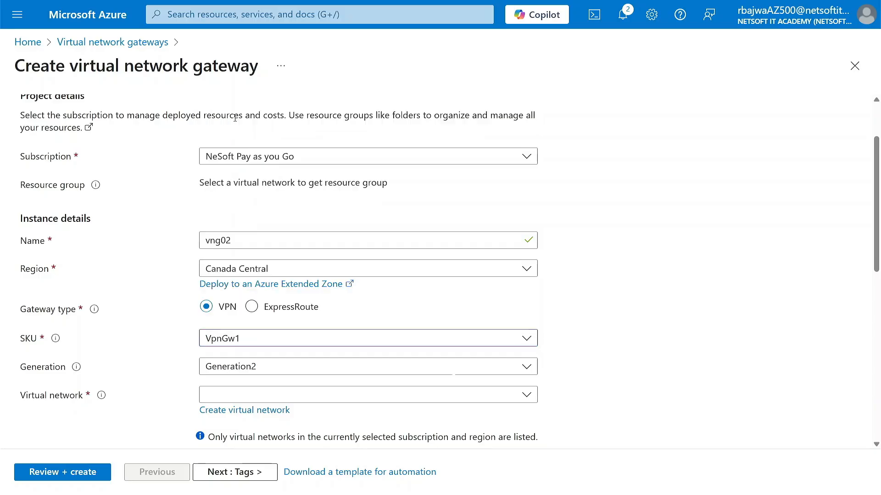
scroll(195, 359, "down", 1)
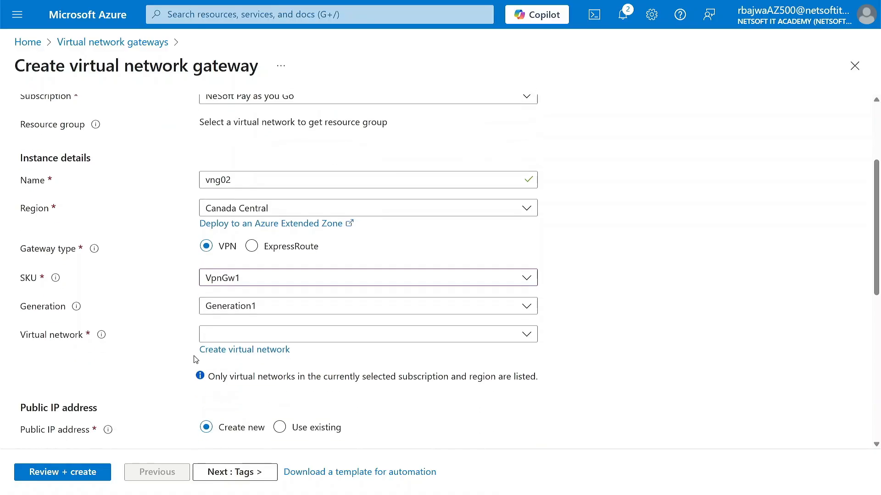
Attach the gateway to CLOUD-VNET01 and set active-active mode to Disabled
left_click(238, 338)
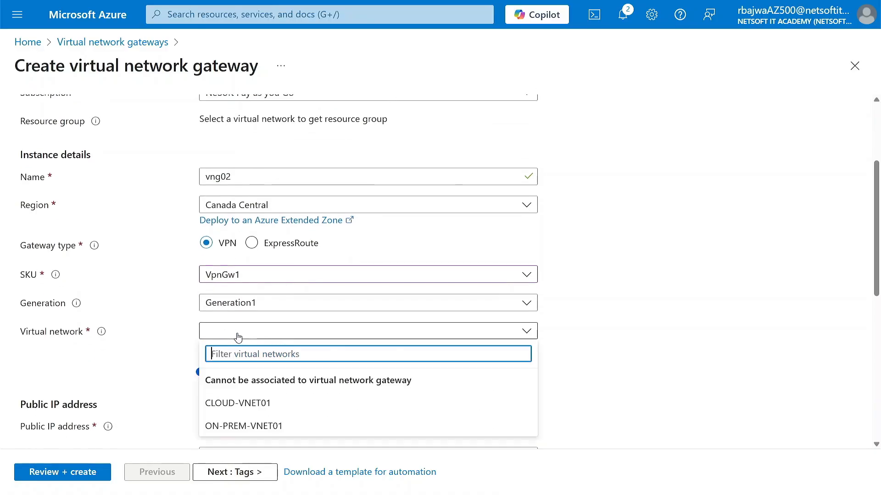
left_click(237, 406)
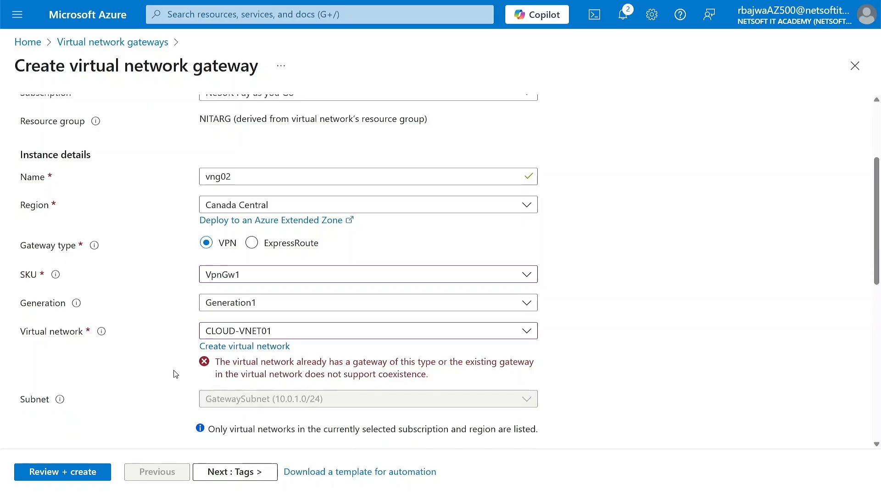
scroll(176, 373, "down", 2)
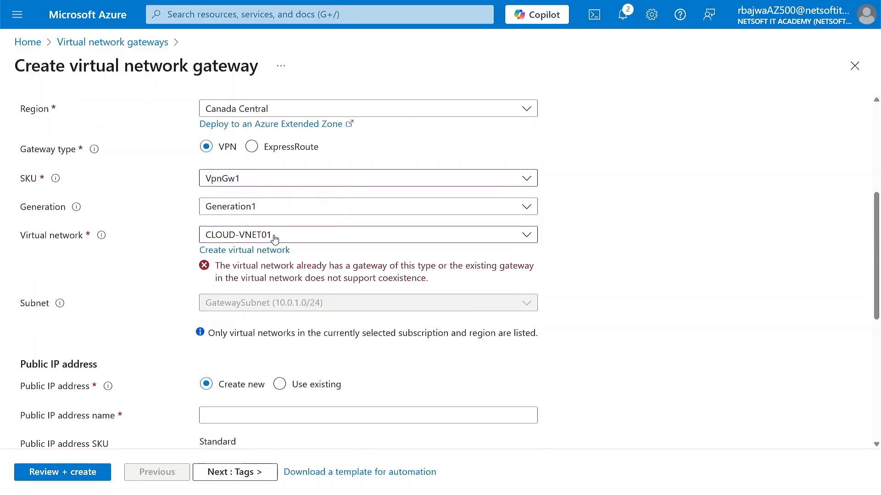
scroll(139, 275, "down", 1)
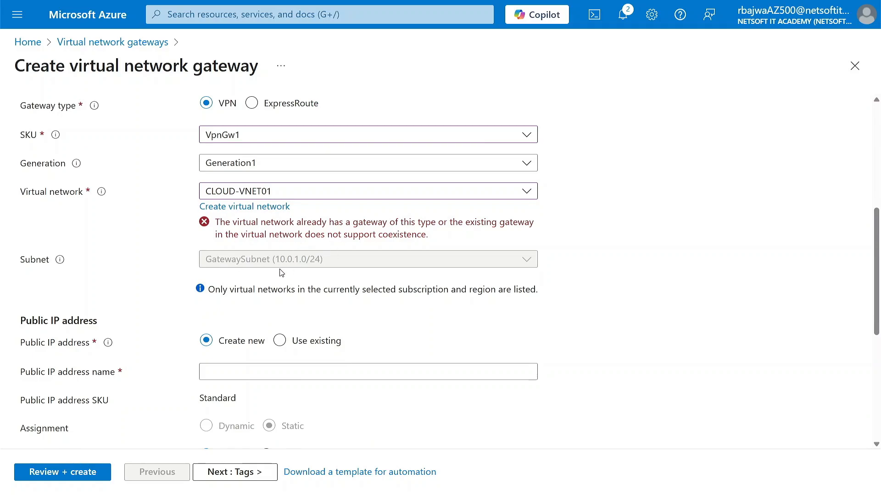
scroll(234, 347, "down", 1)
scroll(234, 348, "down", 1)
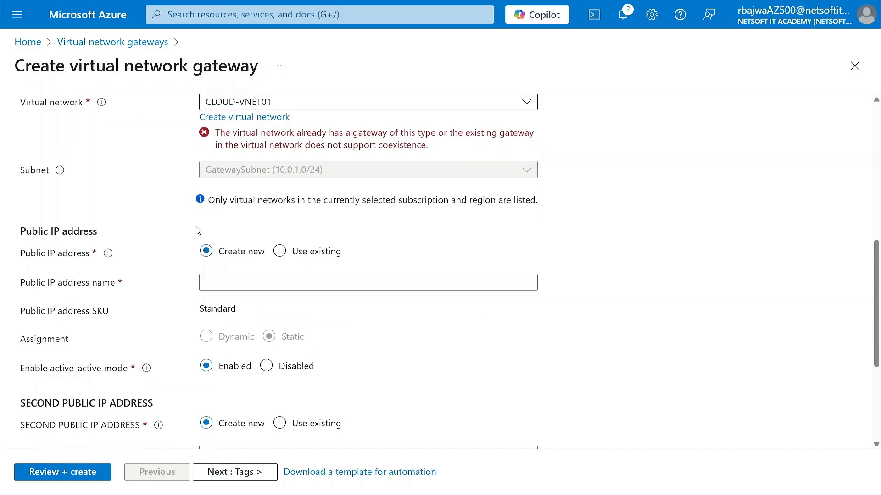
left_click(230, 283)
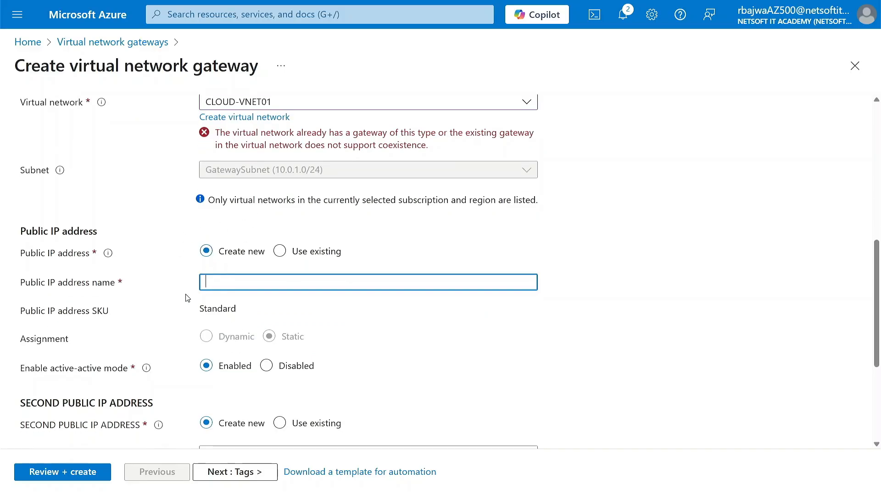
scroll(175, 304, "down", 1)
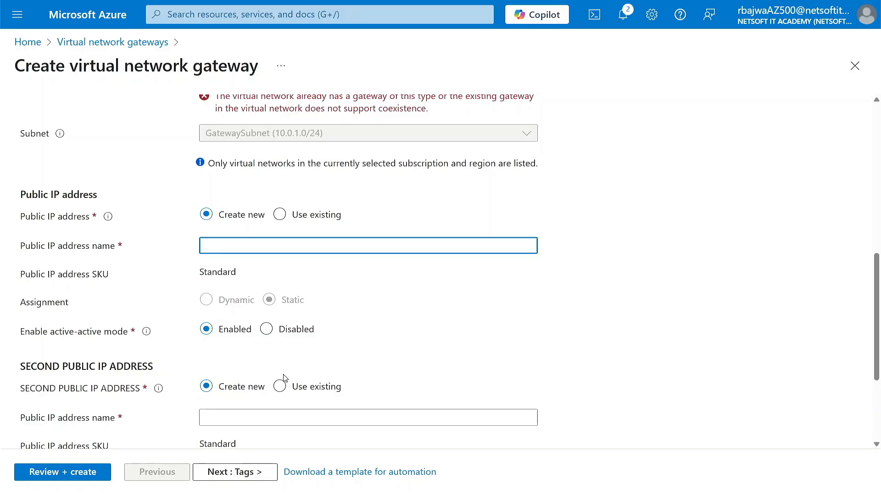
left_click(266, 329)
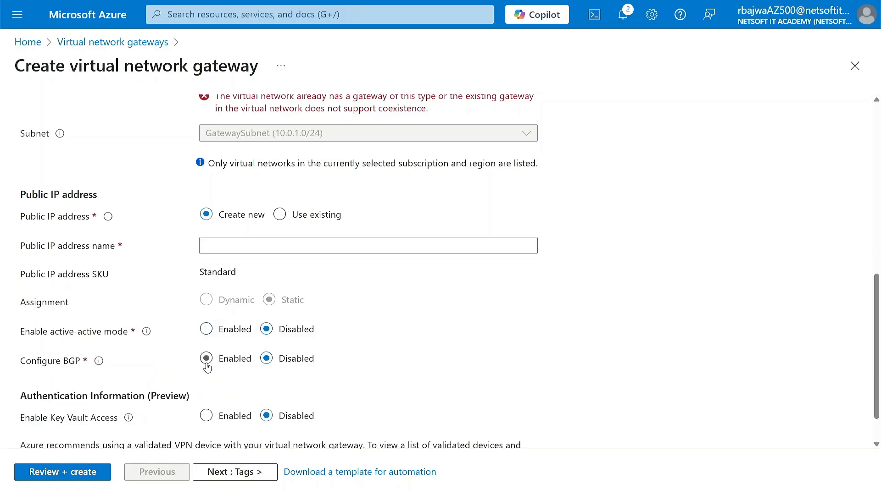
Discard the unsaved vng02 gateway form and return to the Azure home page
scroll(207, 367, "up", 2)
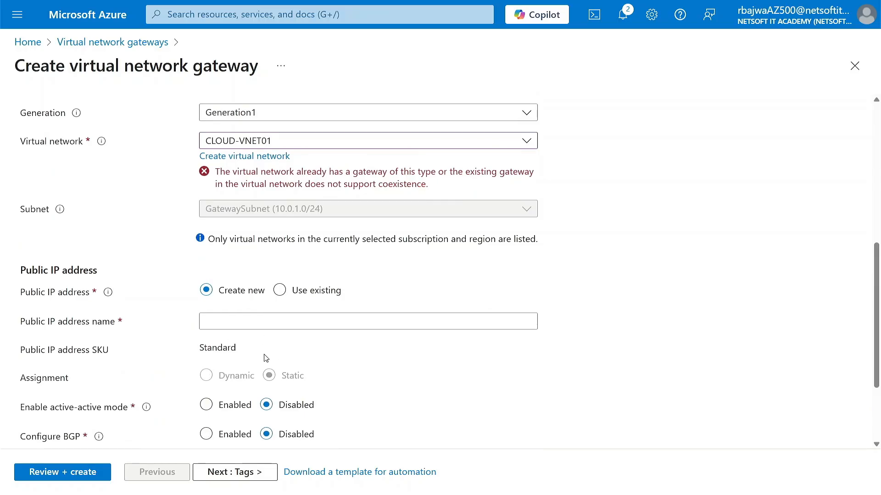
scroll(262, 347, "up", 3)
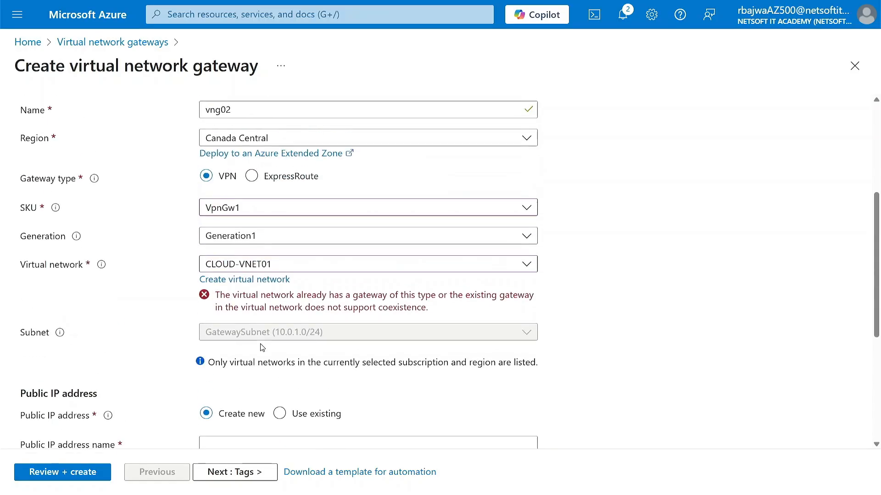
left_click(854, 66)
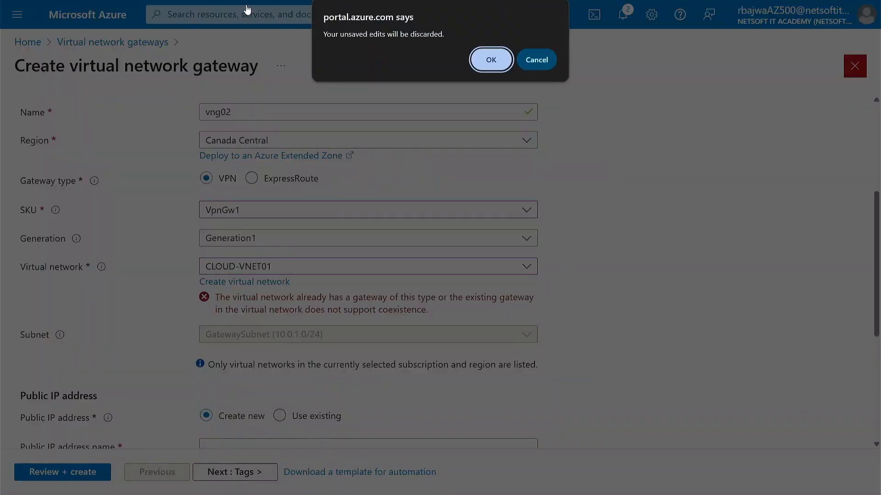
left_click(489, 61)
left_click(103, 16)
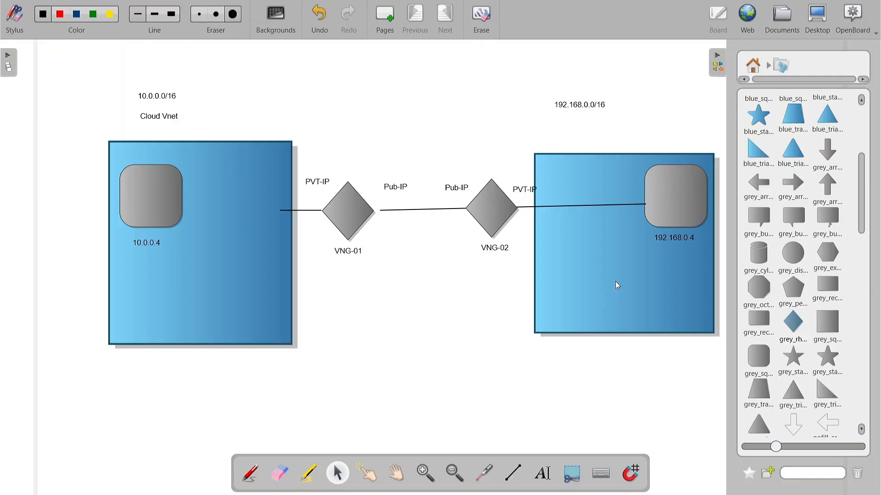
Save the whiteboard diagram with Ctrl+S and hide the shape library panel
key("ctrl+s")
left_click(718, 60)
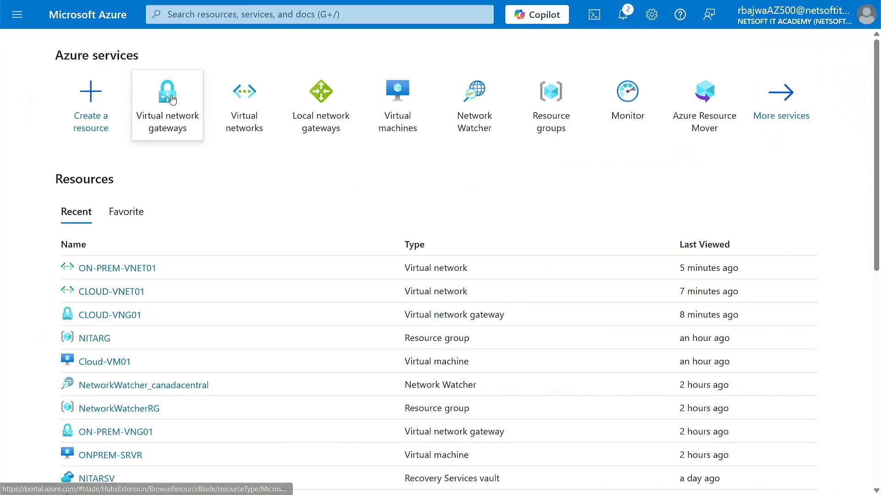
Check CLOUD-VNG01's Connections list, confirming it has no connections yet
left_click(172, 98)
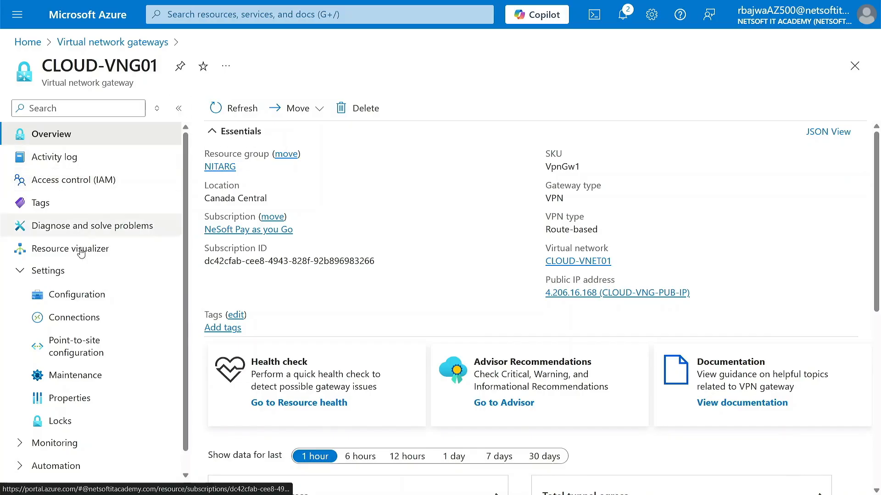
left_click(71, 324)
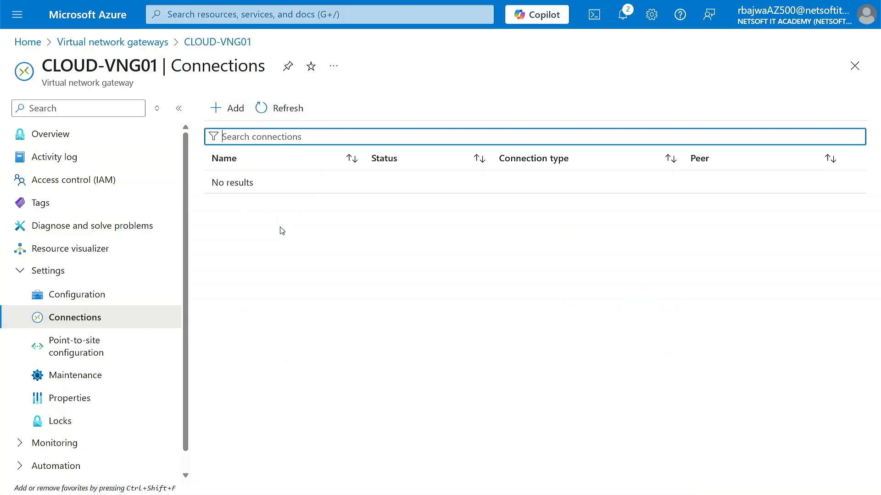
left_click(229, 110)
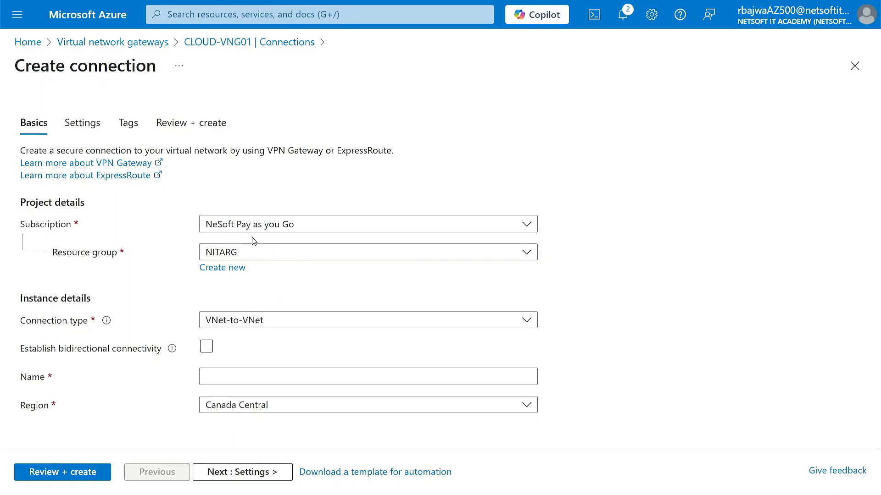
Find Cloud-VM01 and copy its public IP 4.206.48.204
left_click(254, 14)
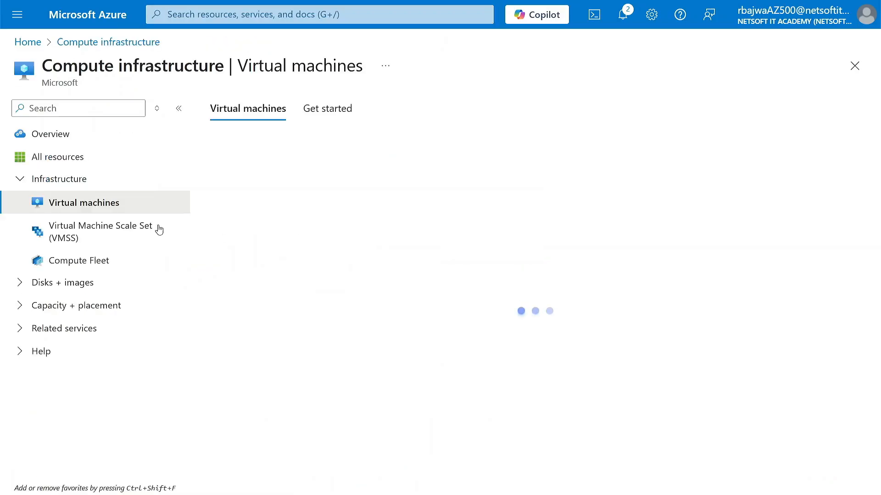
left_click(285, 294)
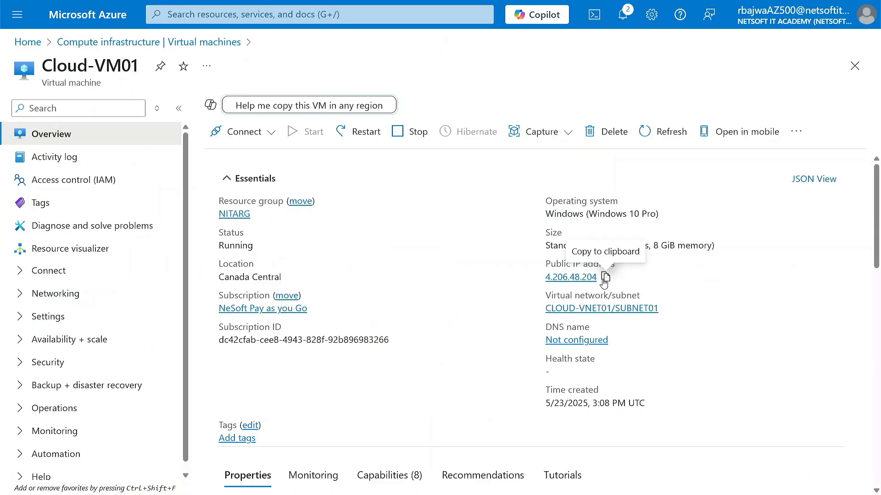
left_click(603, 277)
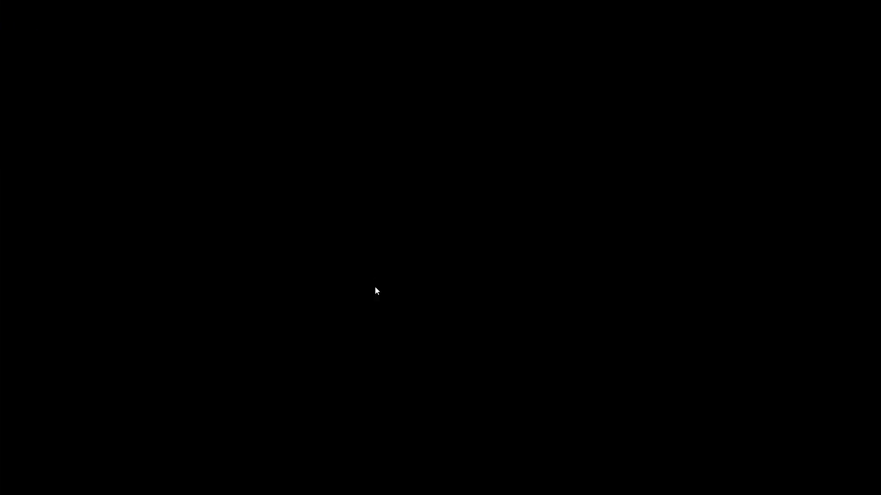
Launch Remote Desktop Connection and connect to 4.206.48.204
key("super")
type("rdp")
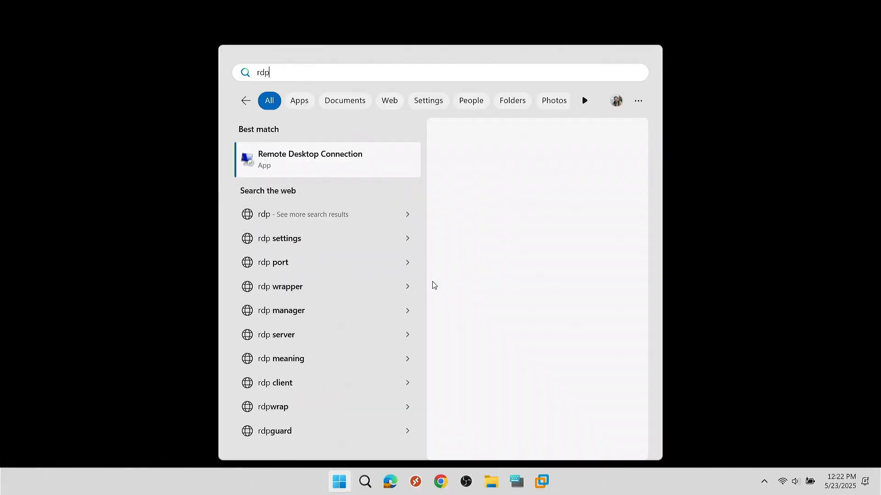
key("Return")
key("ctrl+v")
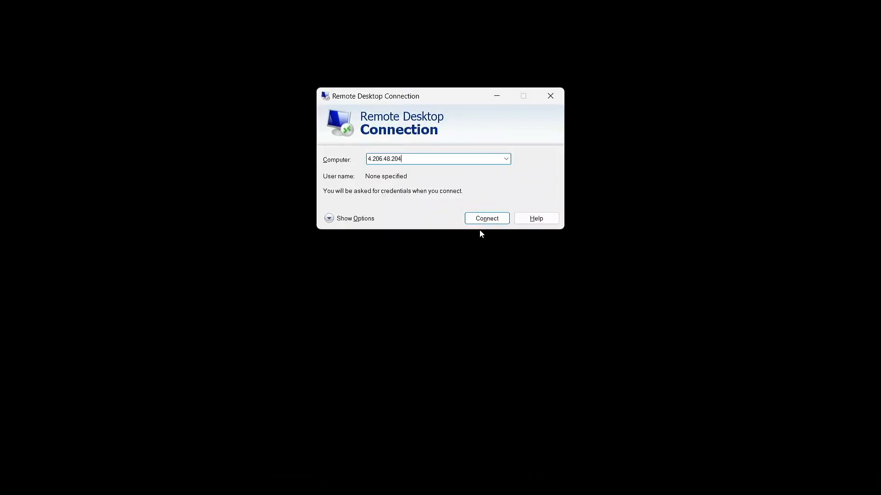
left_click(494, 220)
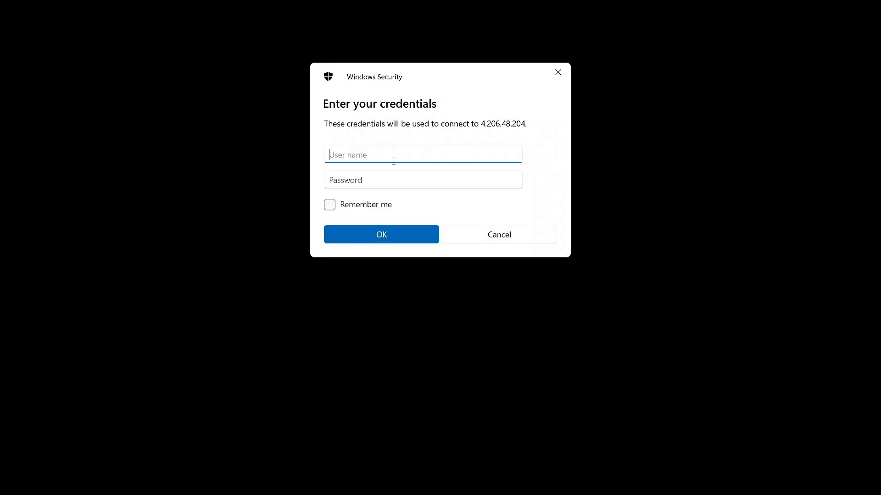
Sign in with the admin user name and password, then window the session at upper left
type("Nita")
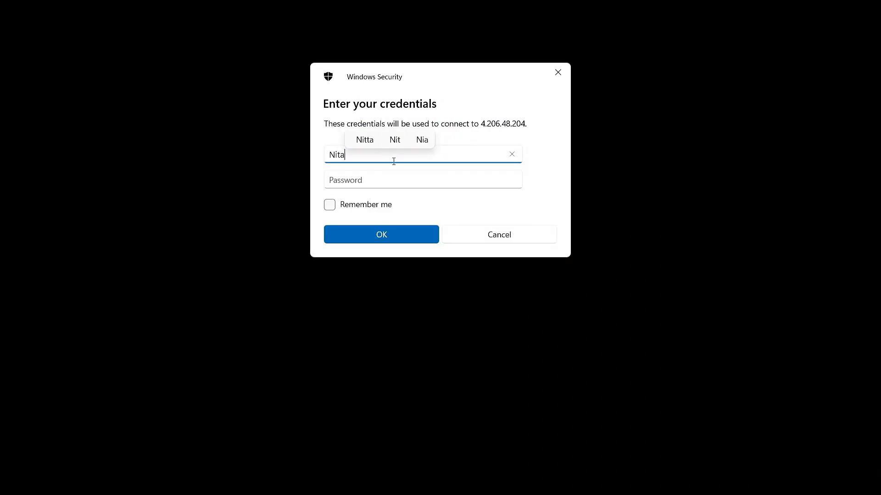
type("admin")
key("Tab")
type("••")
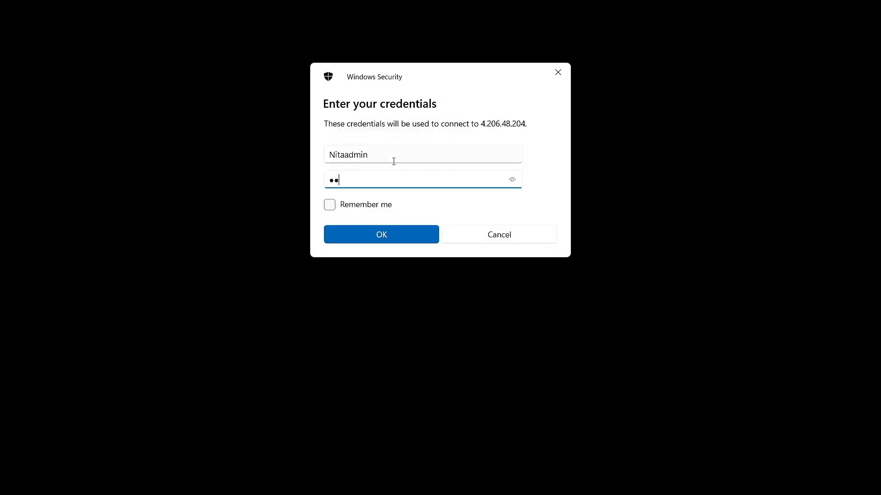
key("Return")
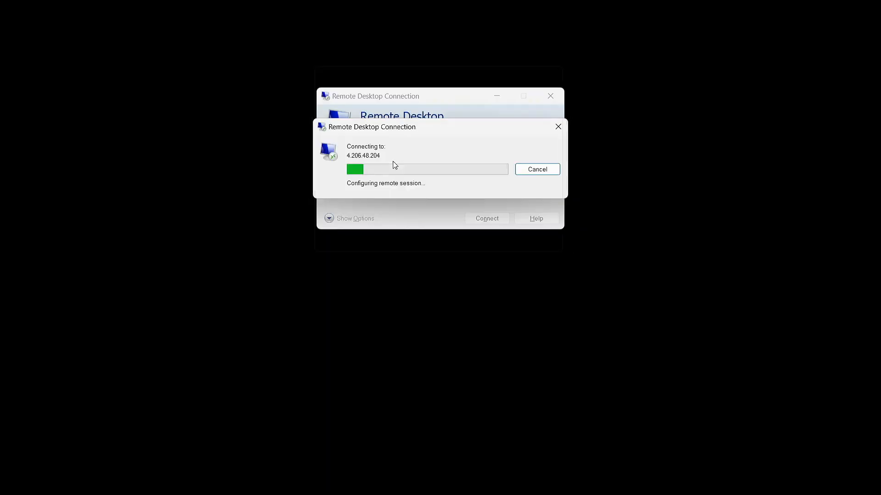
left_click(371, 7)
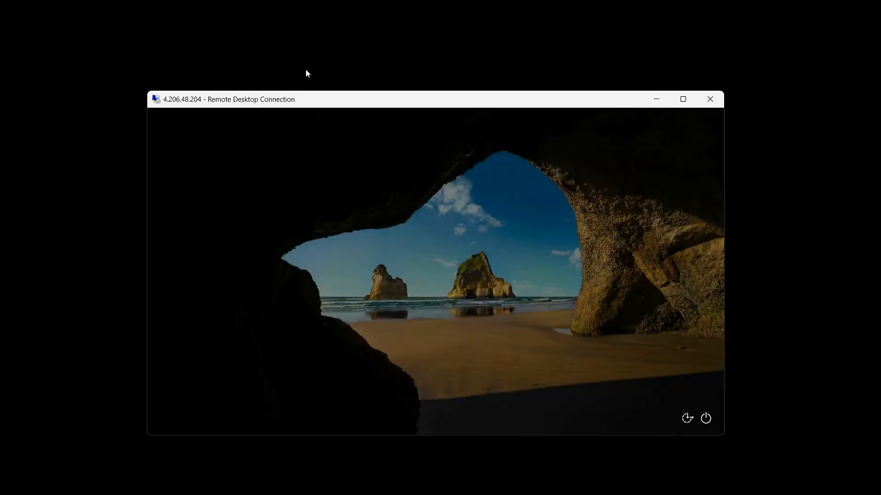
left_click_drag(334, 102, 206, 29)
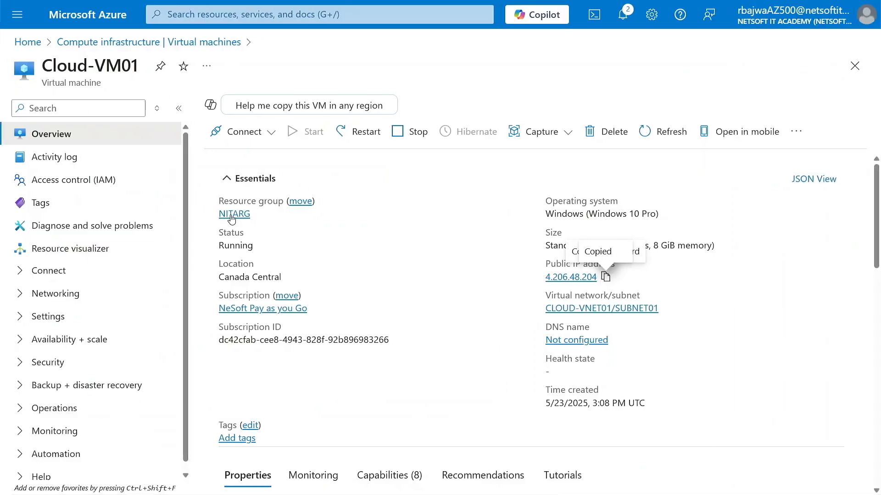
Open the ONPREM-SRVR virtual machine and copy its public IP 4.206.77.142
left_click(108, 44)
left_click(272, 318)
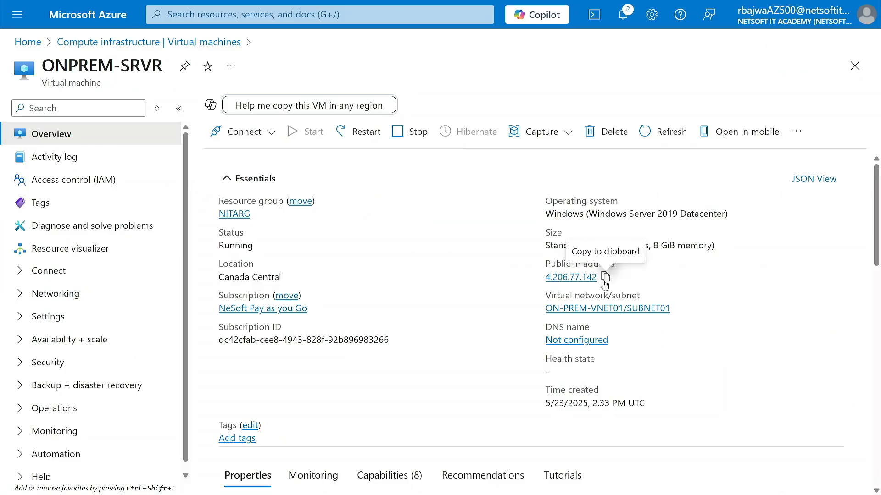
left_click(606, 278)
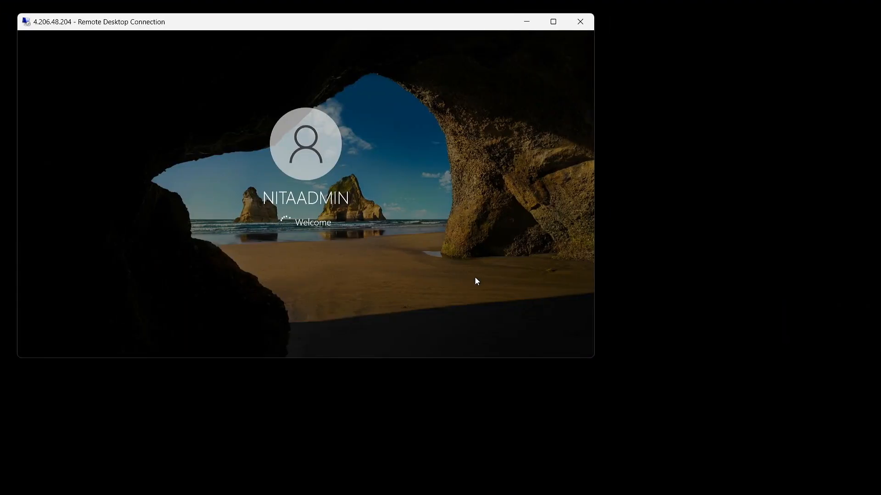
Start a second Remote Desktop Connection to 4.206.77.142
key("super")
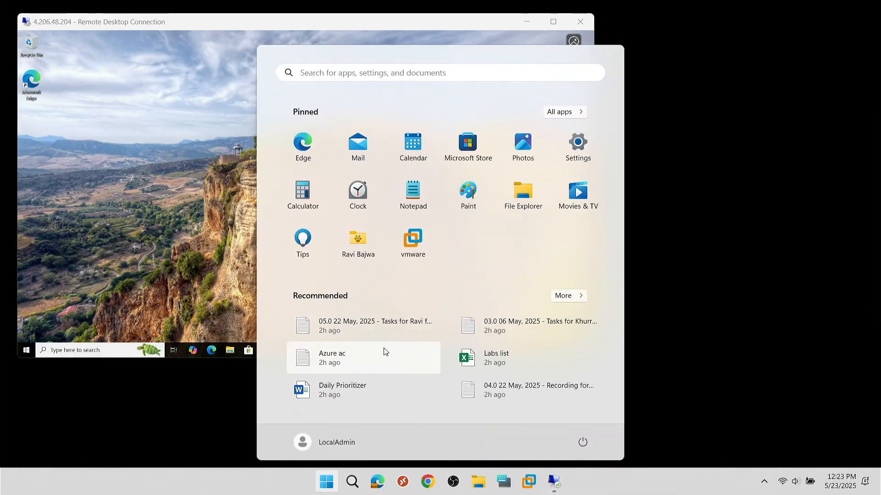
type("rdp")
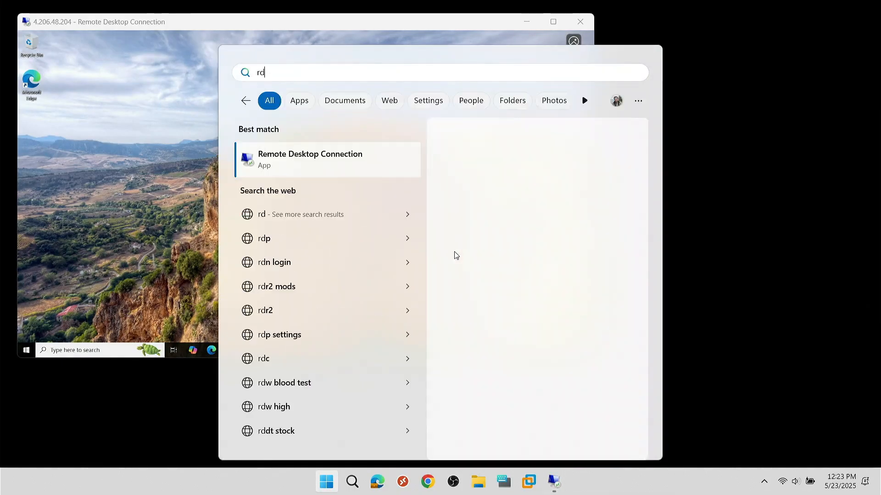
key("Return")
key("ctrl+v")
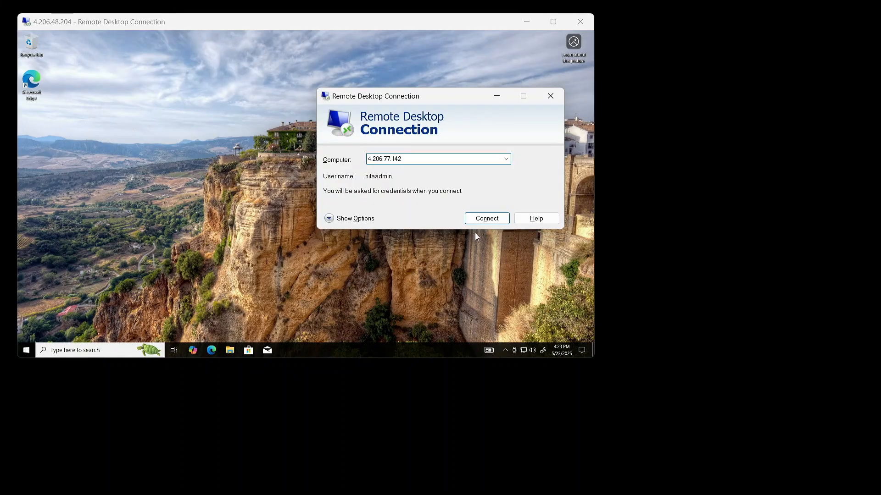
left_click(488, 219)
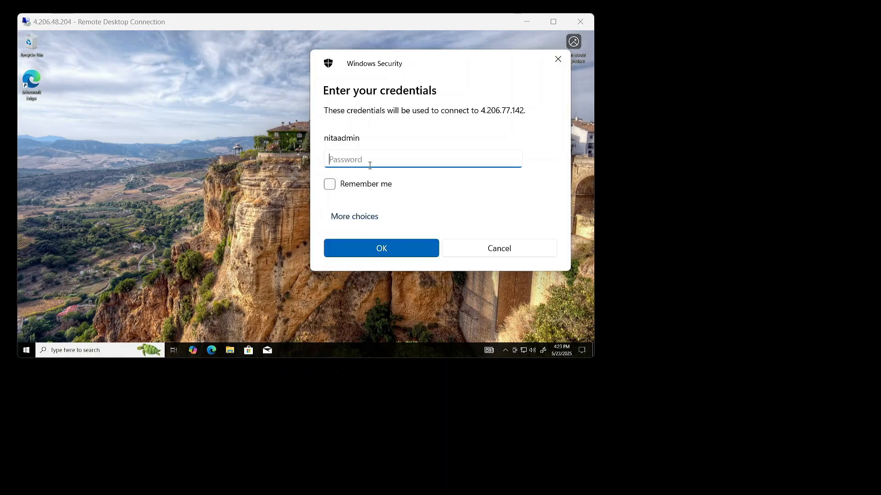
Enter the account password, then window the session and move it down and right
type("•••••••••••")
left_click(375, 248)
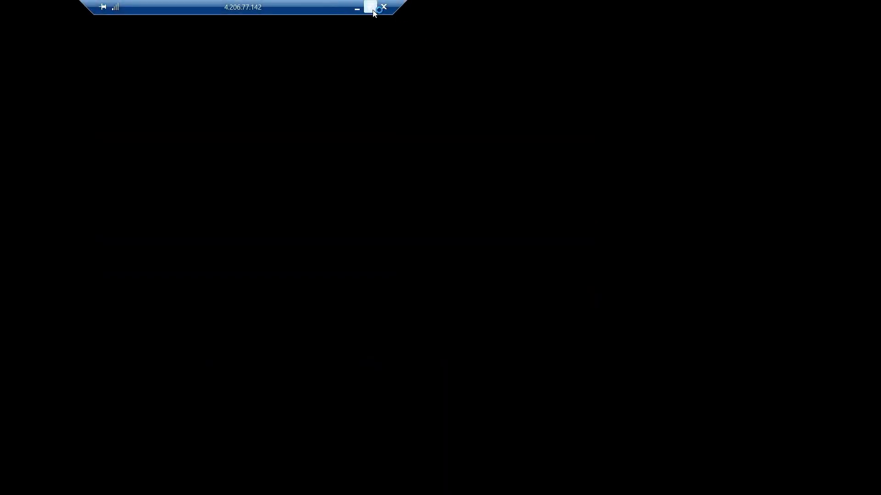
left_click(369, 7)
left_click_drag(353, 104, 489, 125)
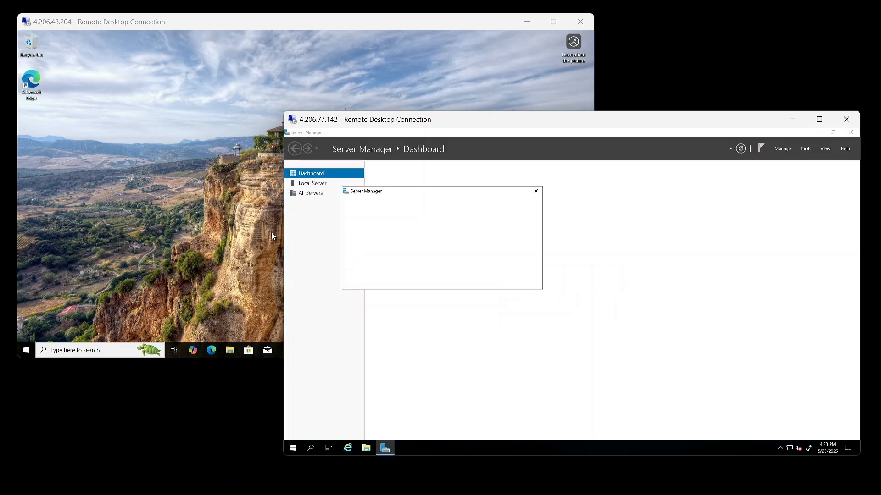
Dismiss the Admin Center prompt and ping 10.0.0.4 from an administrator Command Prompt
left_click(536, 192)
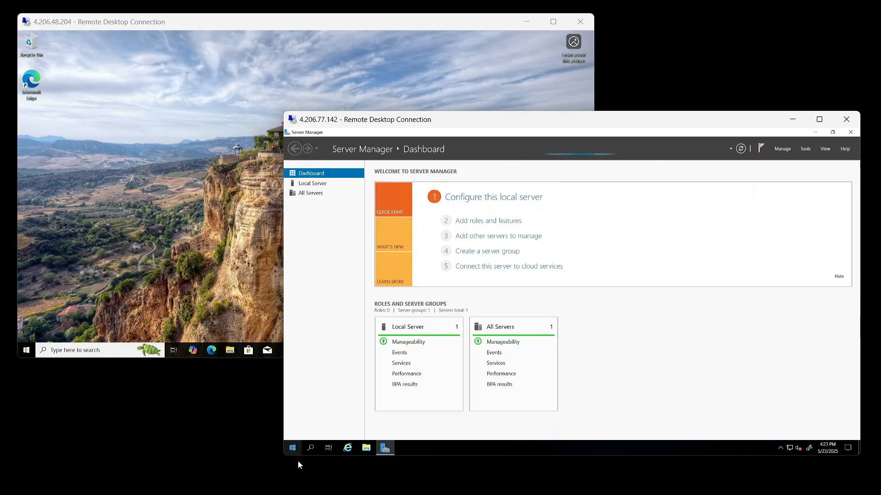
left_click(292, 448)
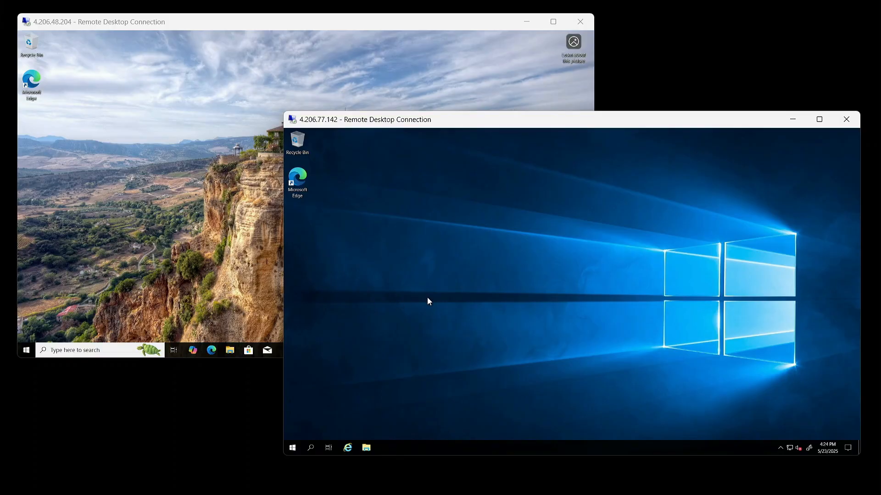
left_click(292, 448)
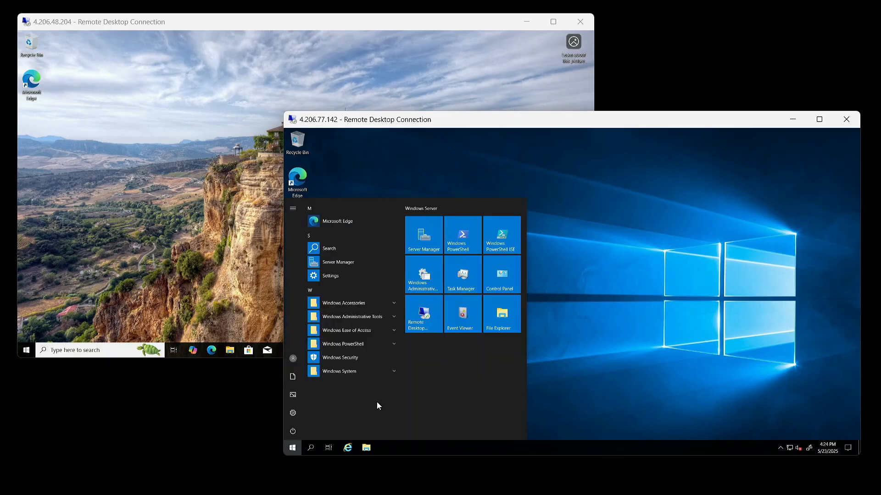
type("cmd")
key("Return")
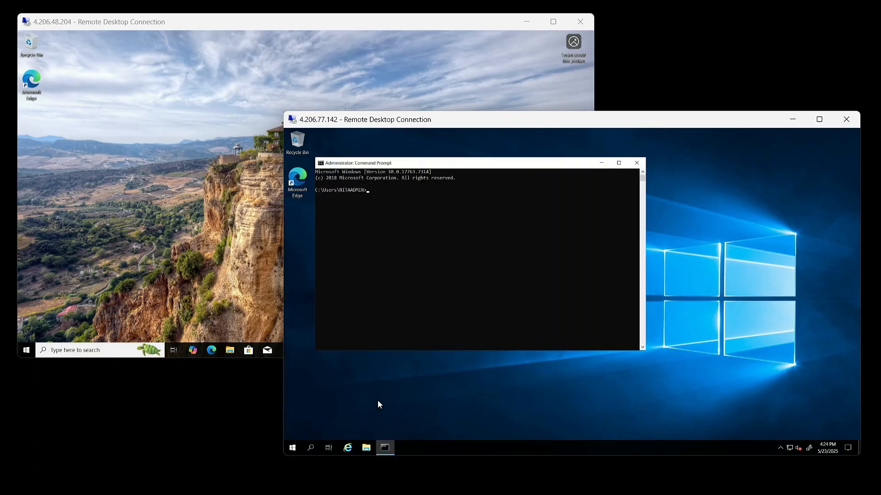
type("ping ")
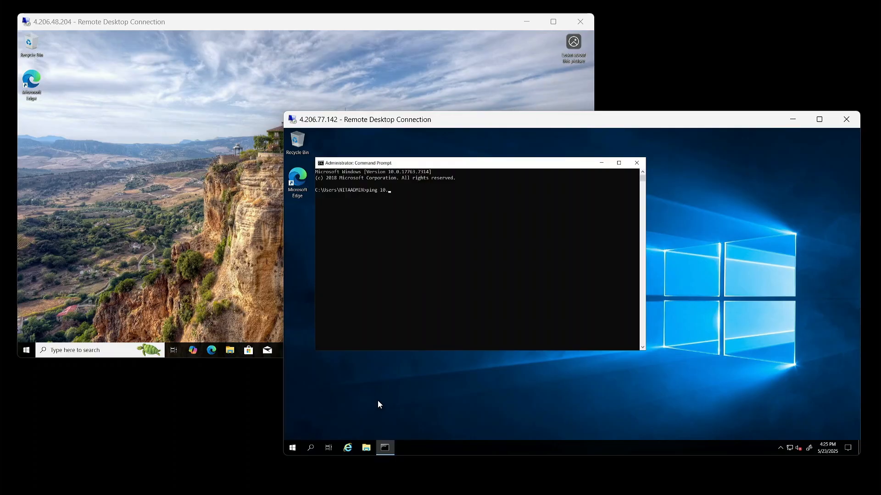
type("10.0.0.4")
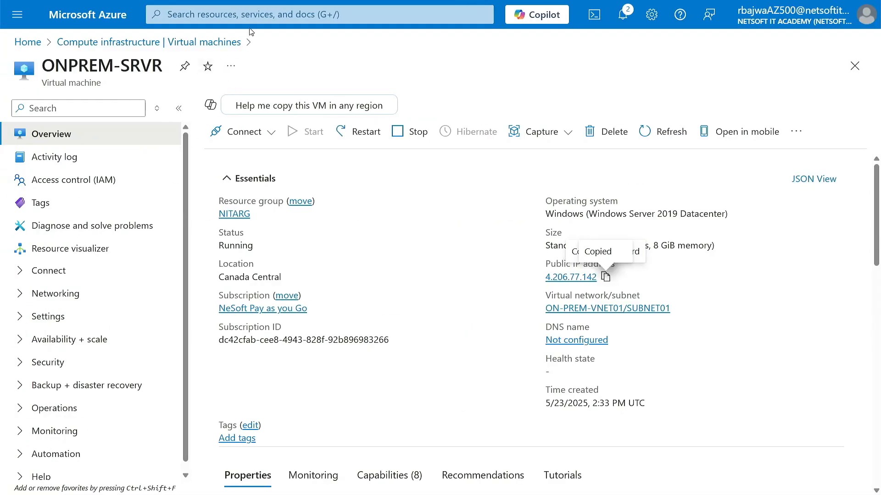
left_click(251, 16)
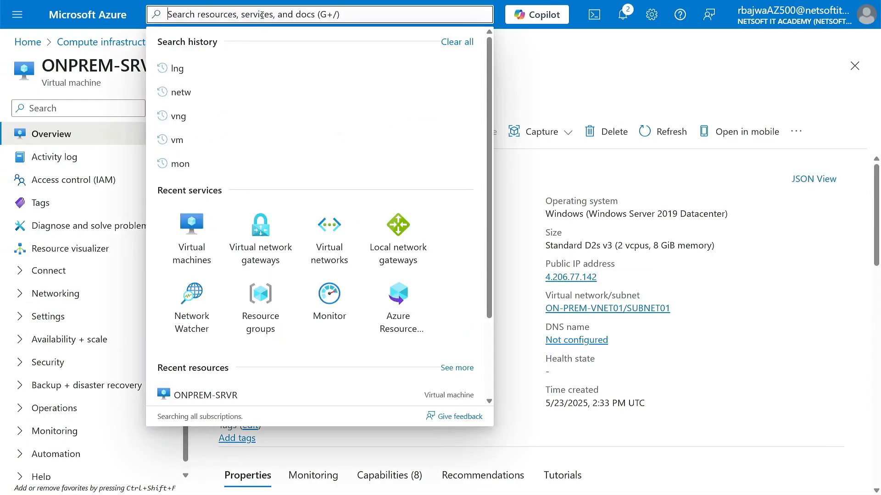
Open CLOUD-VNG01's Connections page from Virtual network gateways and start adding a new connection
left_click(261, 238)
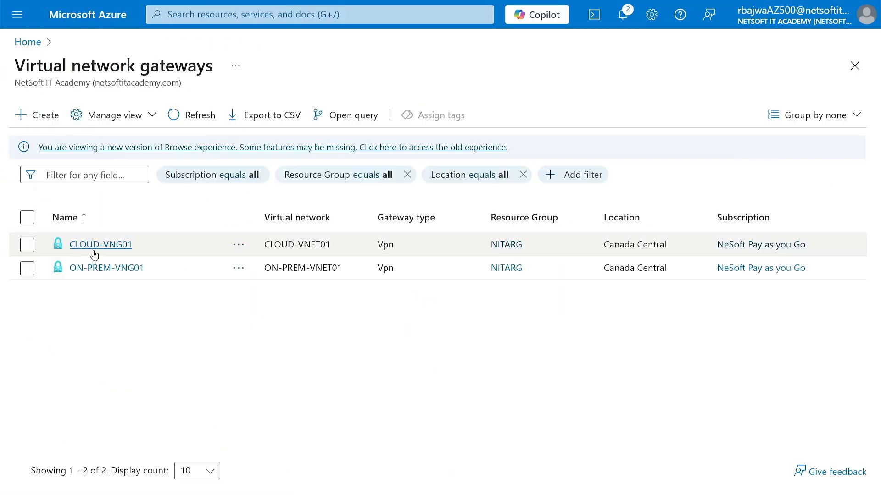
left_click(77, 245)
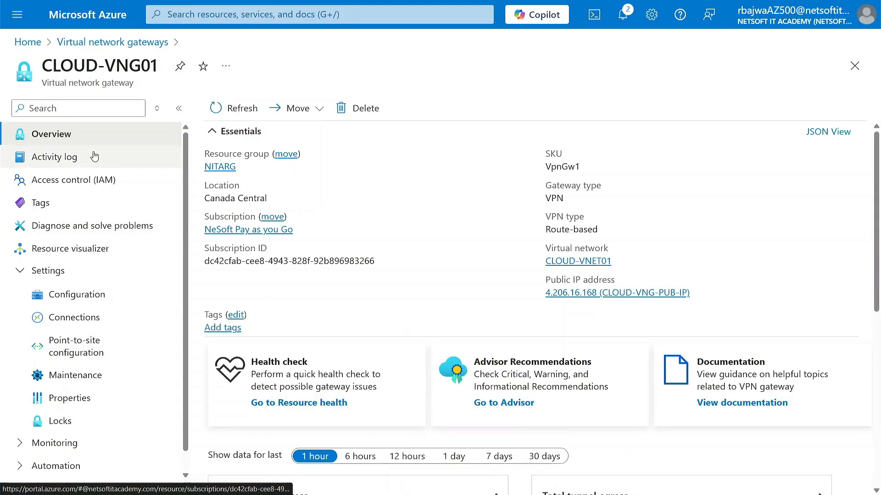
key("XF86AudioLowerVolume")
key("XF86AudioLowerVolume")
key("XF86AudioLowerVolume")
key("XF86AudioLowerVolume")
key("XF86AudioLowerVolume")
key("XF86AudioLowerVolume")
key("XF86AudioLowerVolume")
key("XF86AudioLowerVolume")
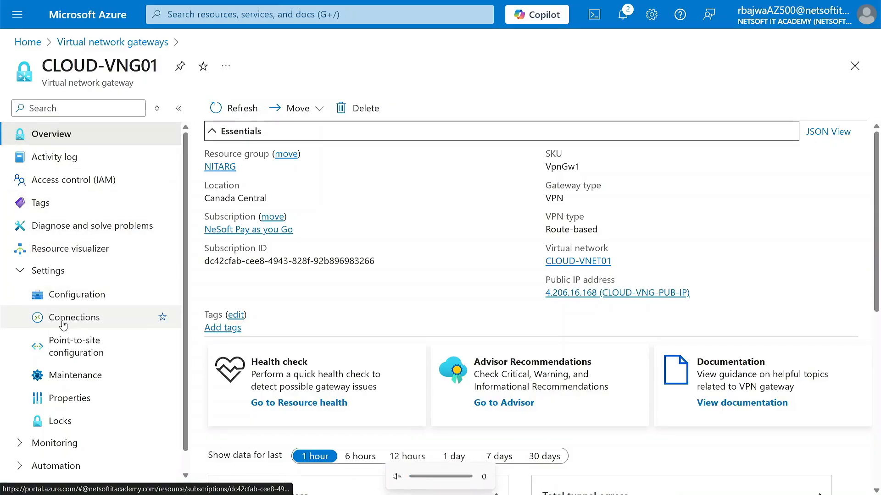
left_click(61, 319)
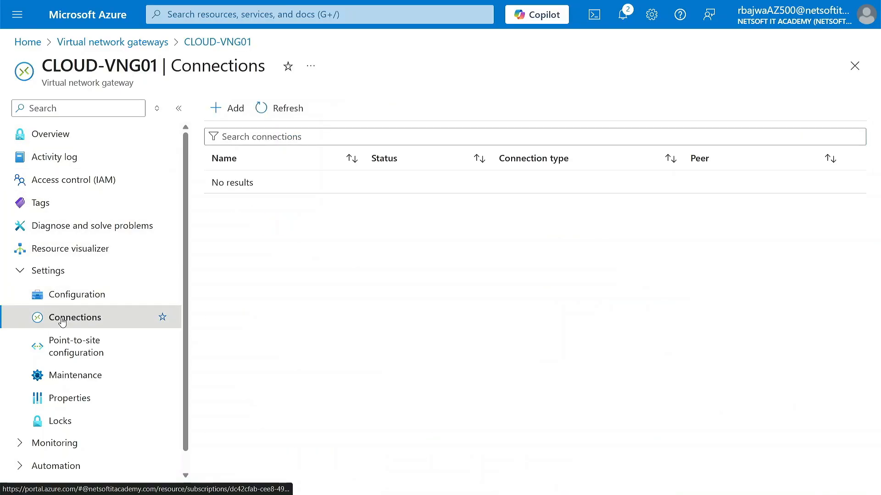
left_click(233, 109)
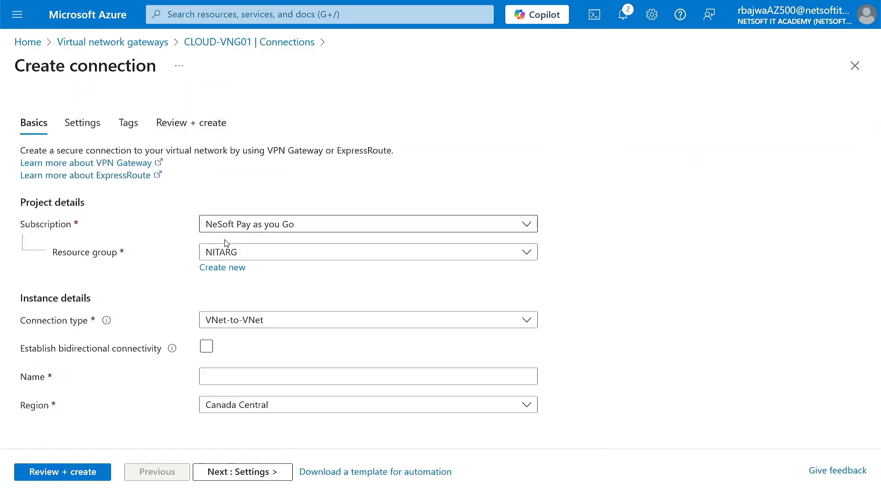
Keep the VNet-to-VNet connection type, name it VNG01-To-VNG02, and continue to Settings
left_click(266, 324)
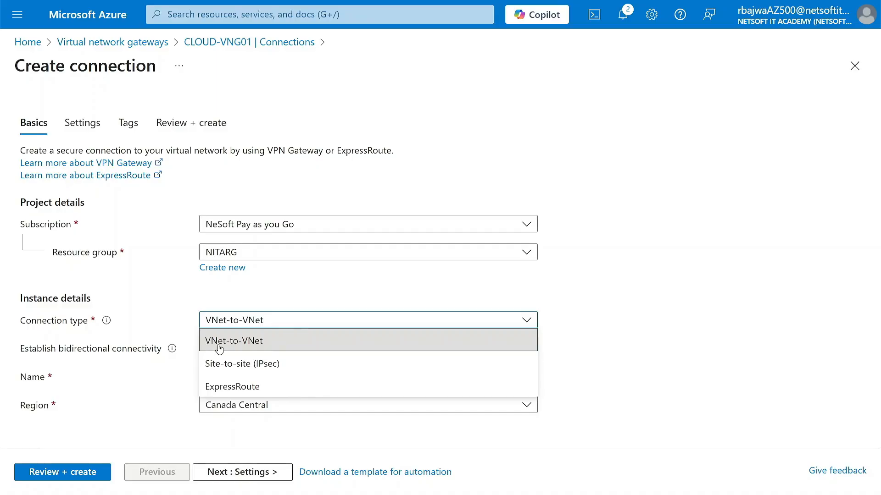
left_click(264, 348)
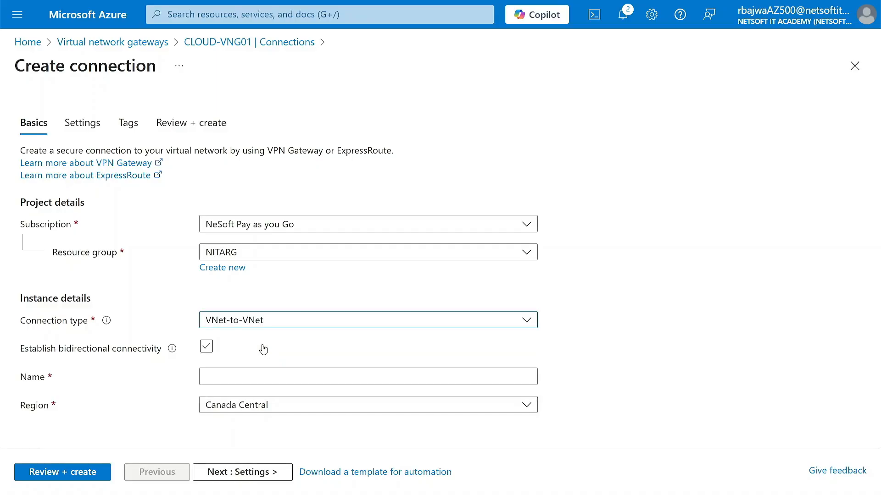
left_click(234, 377)
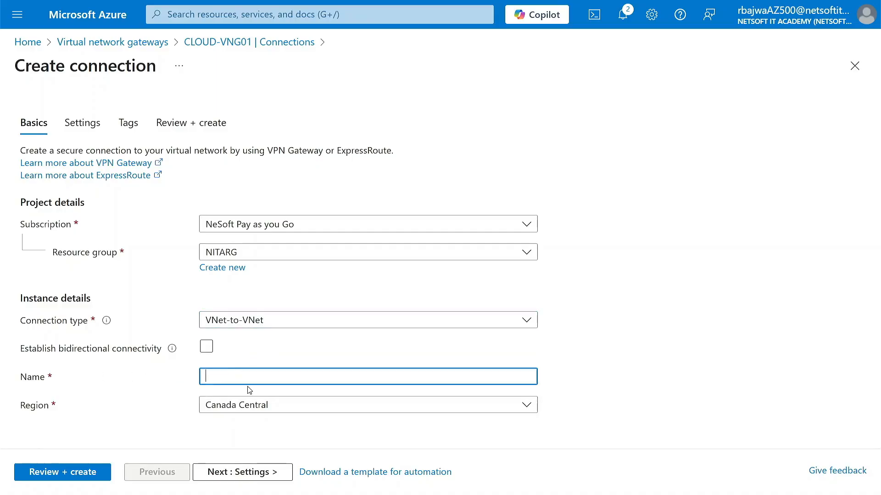
type("VNG01-To-VNG02")
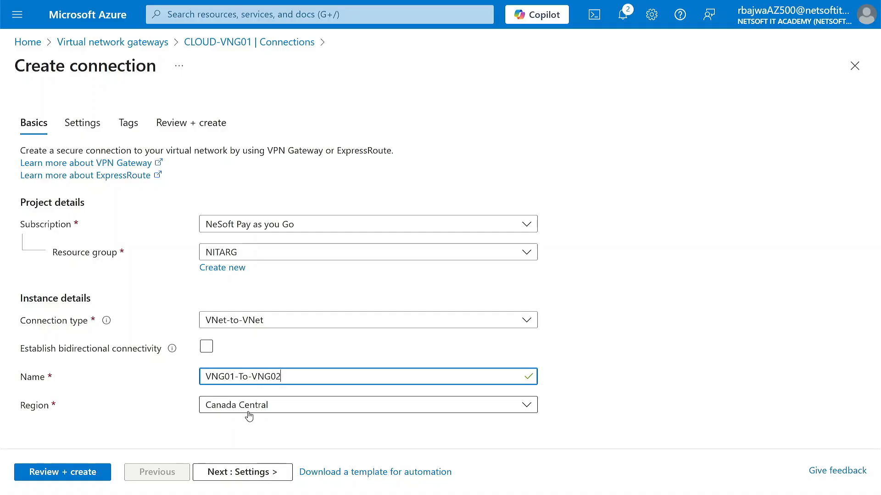
left_click(248, 474)
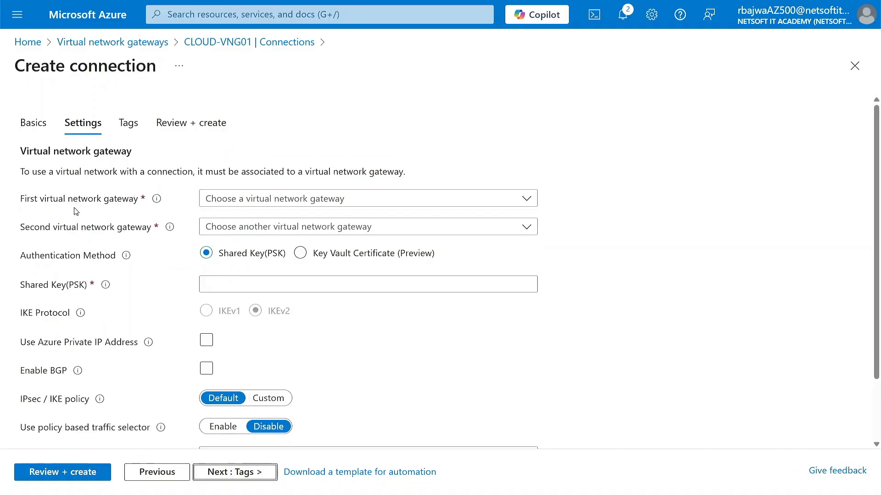
Choose CLOUD-VNG01 as the first gateway and ON-PREM-VNG01 as the second gateway
left_click(236, 199)
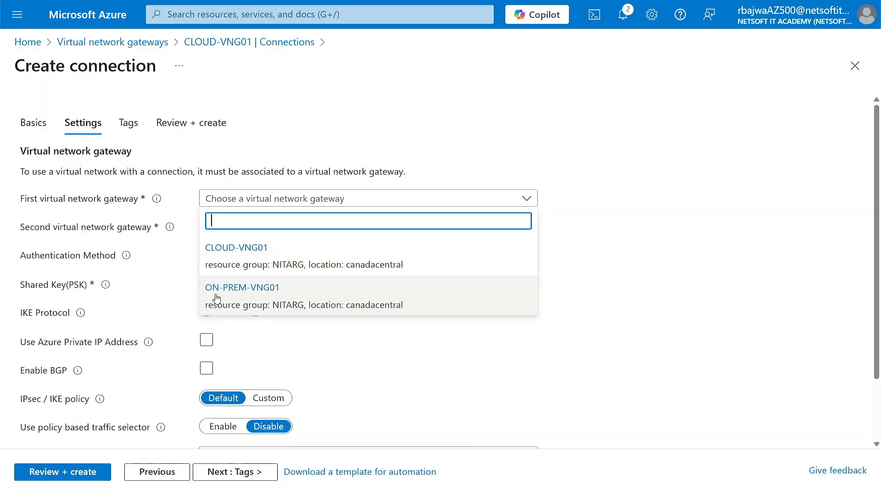
left_click(289, 260)
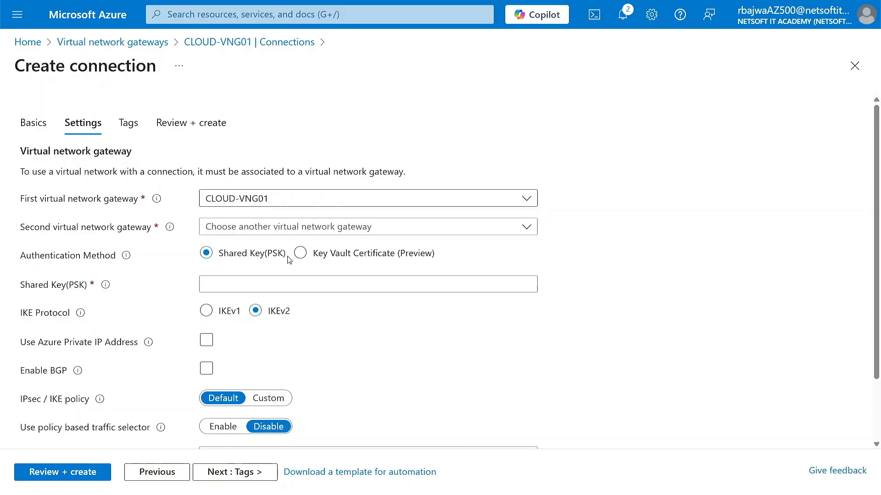
left_click(256, 229)
left_click(242, 318)
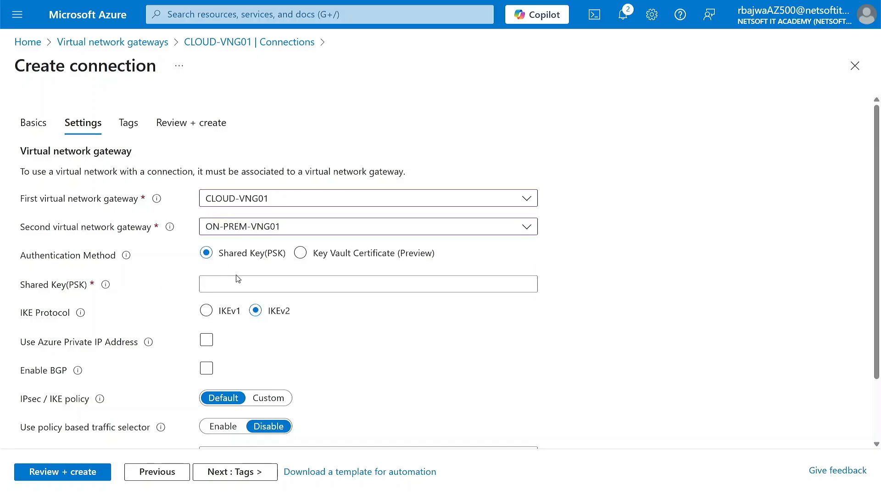
Enter and verify the shared key, then continue to the Tags step
left_click(235, 288)
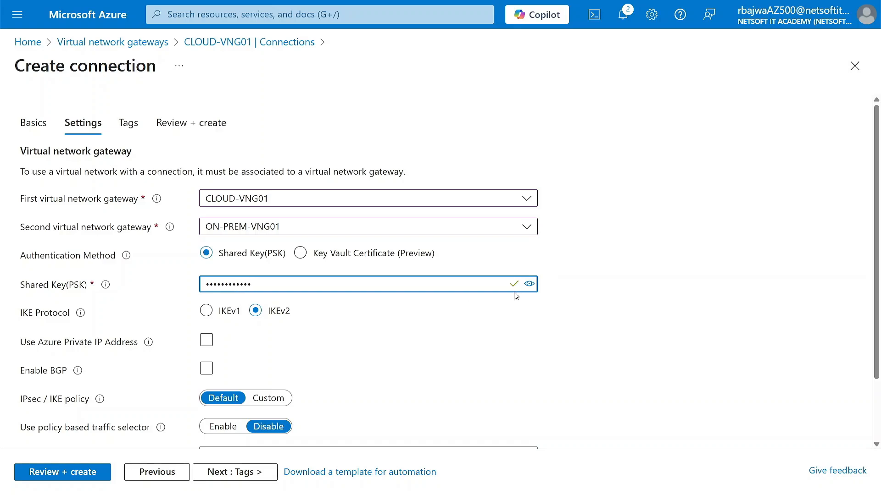
left_click(529, 284)
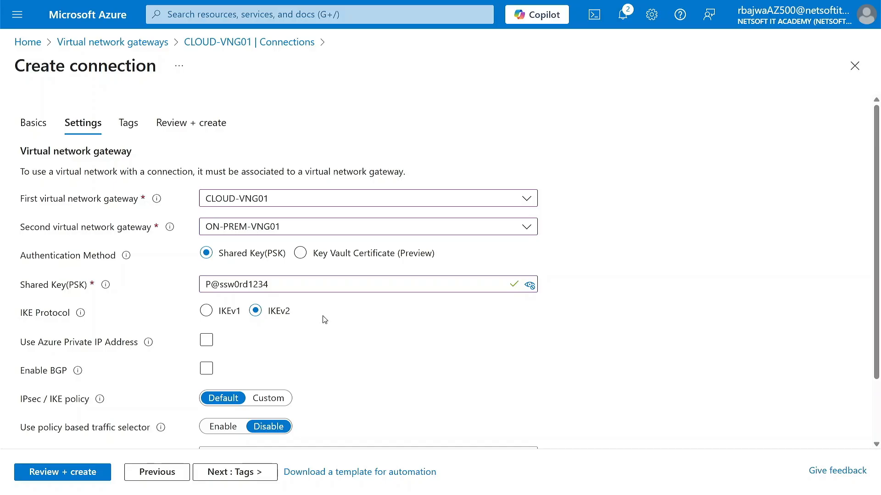
scroll(324, 320, "down", 3)
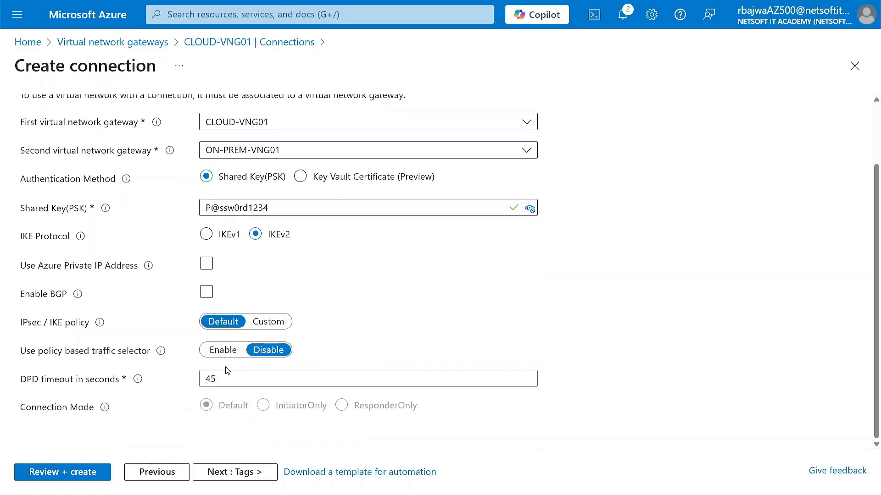
scroll(348, 290, "up", 3)
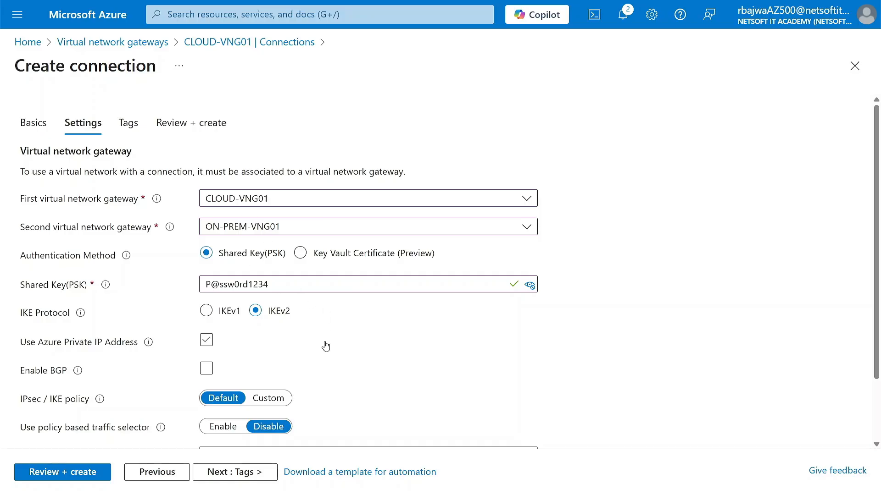
left_click(226, 482)
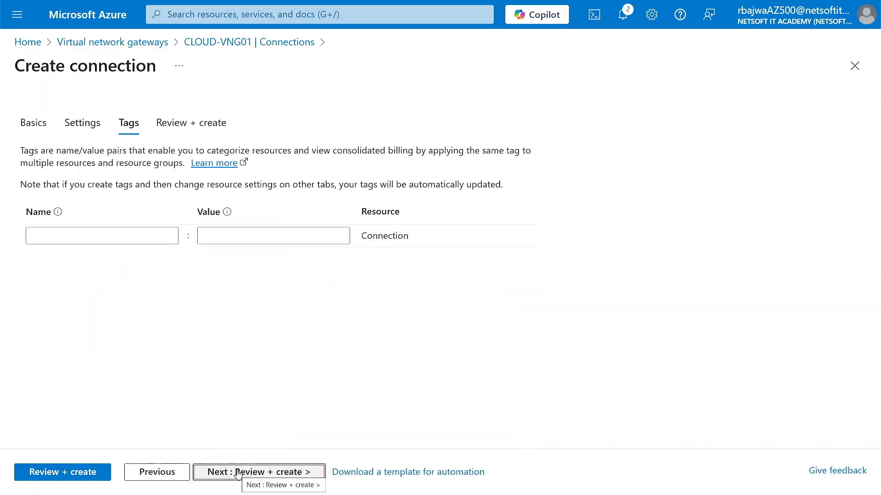
Create the VNG01-To-VNG02 connection and open CLOUD-VNG01's Connections list
left_click(236, 473)
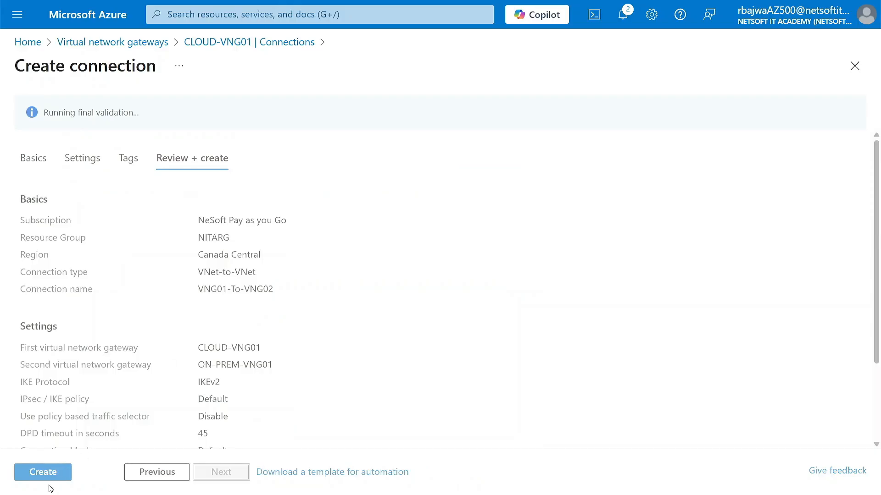
left_click(49, 474)
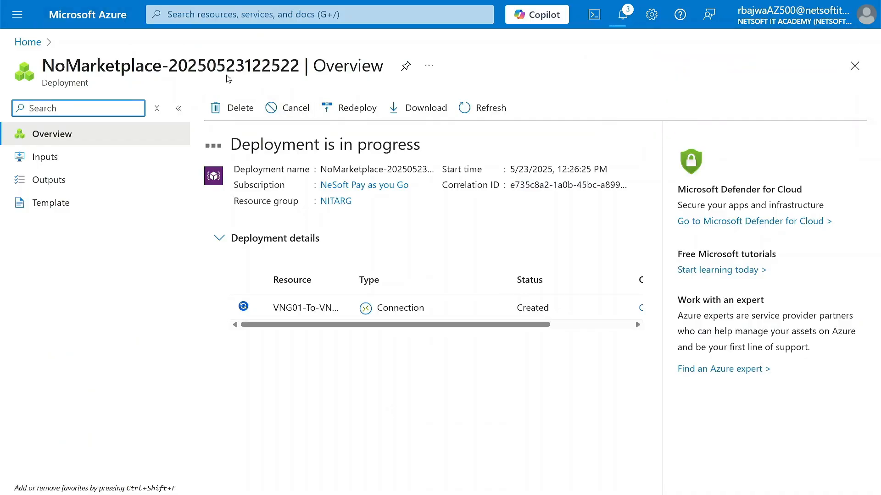
left_click(195, 14)
left_click(223, 242)
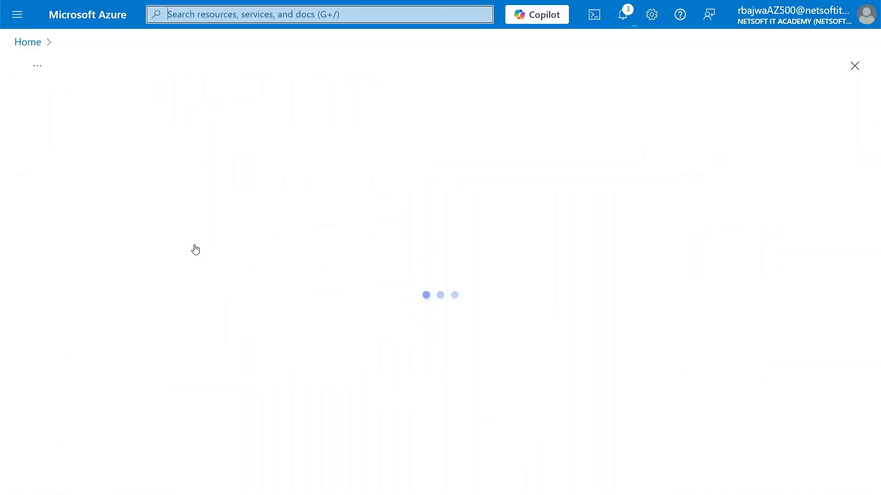
left_click(84, 251)
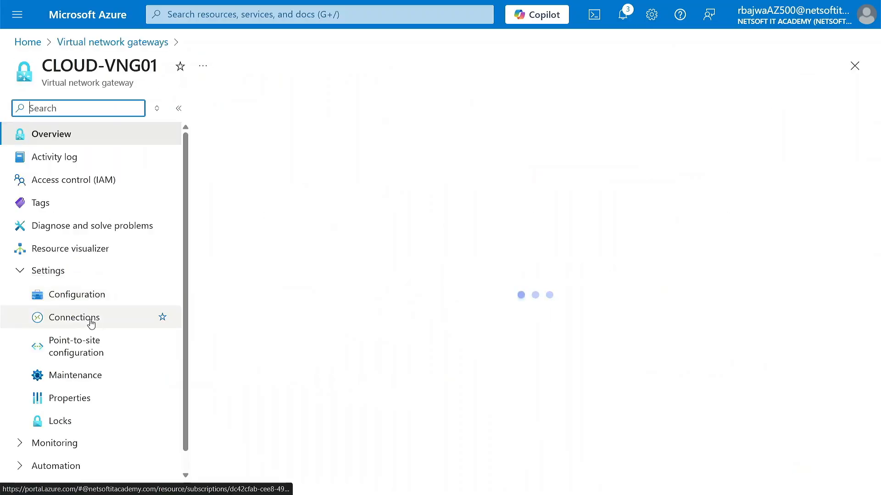
left_click(87, 321)
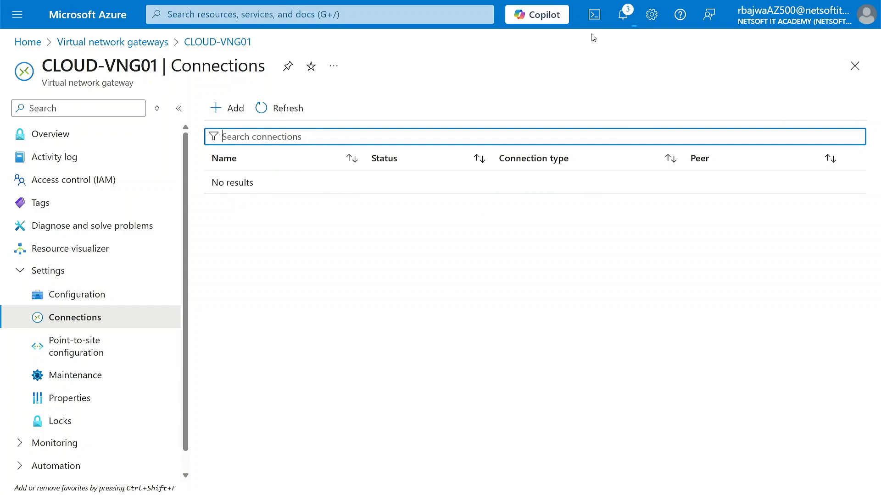
Check the deployment notifications and refresh the list until VNG01-To-VNG02 appears
left_click(622, 15)
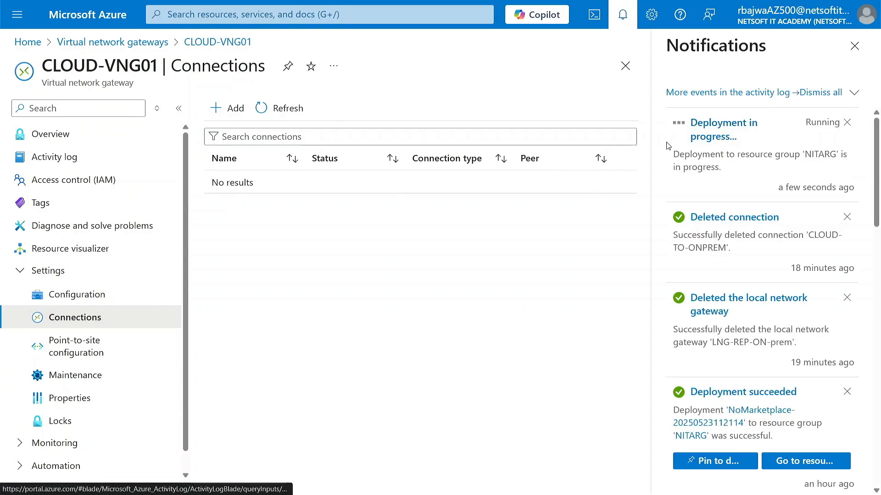
left_click(644, 253)
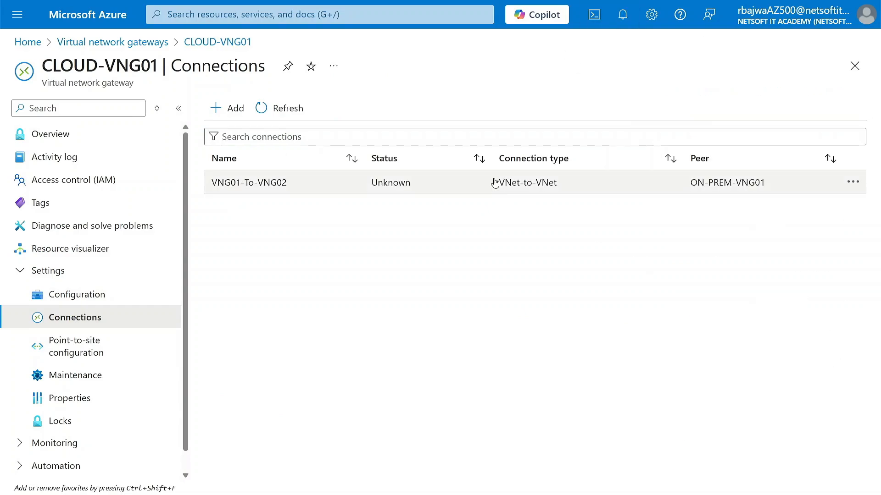
left_click(277, 112)
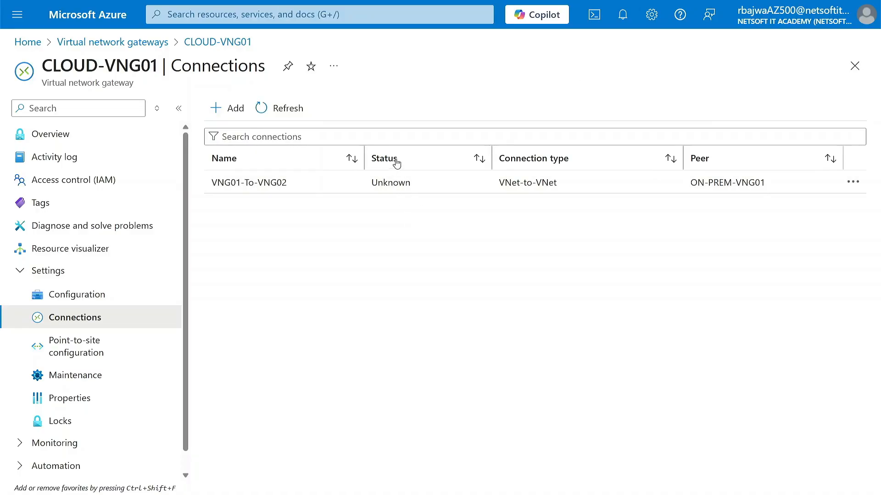
Confirm VNG01-To-VNG02 is also listed under ON-PREM-VNG01, then switch to the remote desktop
left_click(140, 42)
left_click(104, 270)
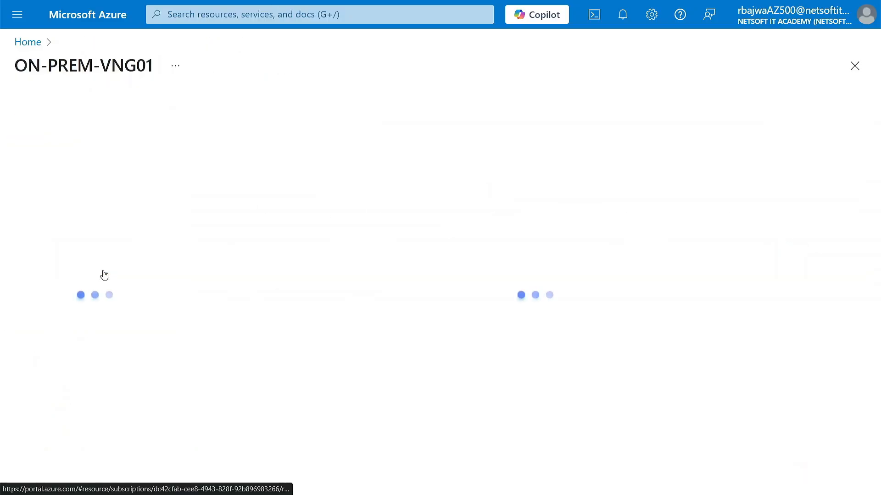
left_click(97, 319)
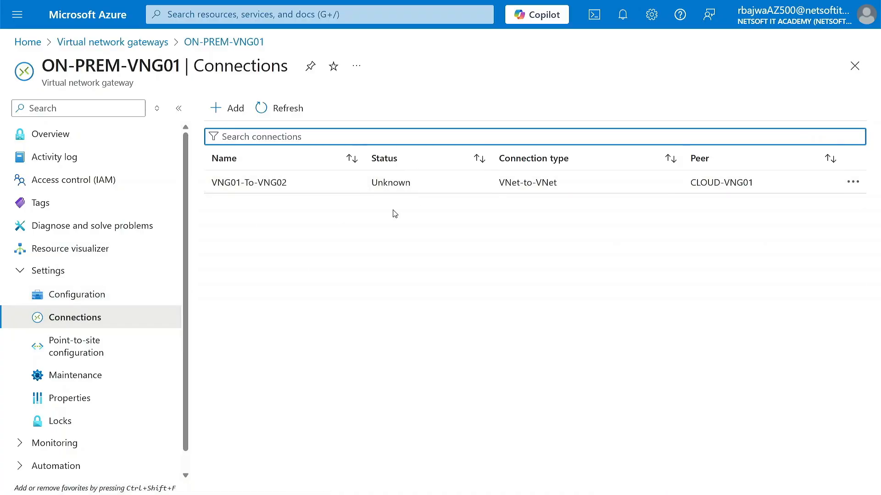
key("ctrl+super+Right")
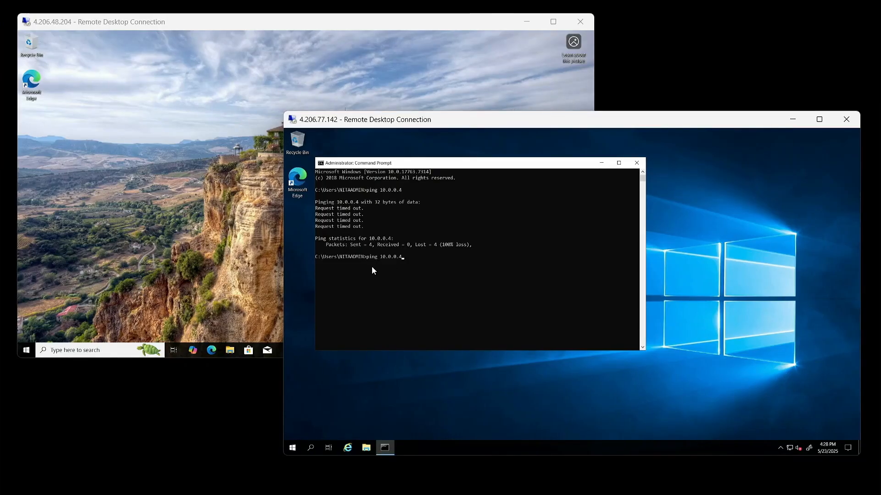
Ping 10.0.0.4, stop it, then run a continuous ping 10.0.0.4 -t that gets replies
key("Return")
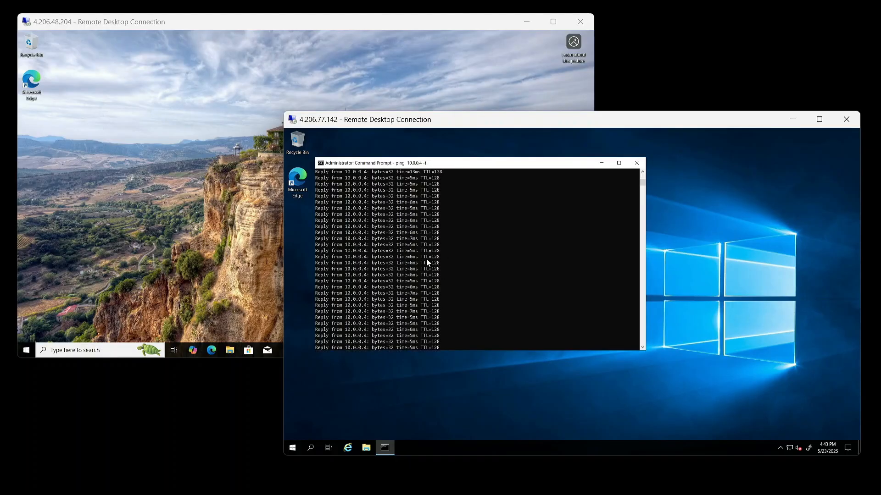
key("ctrl+c")
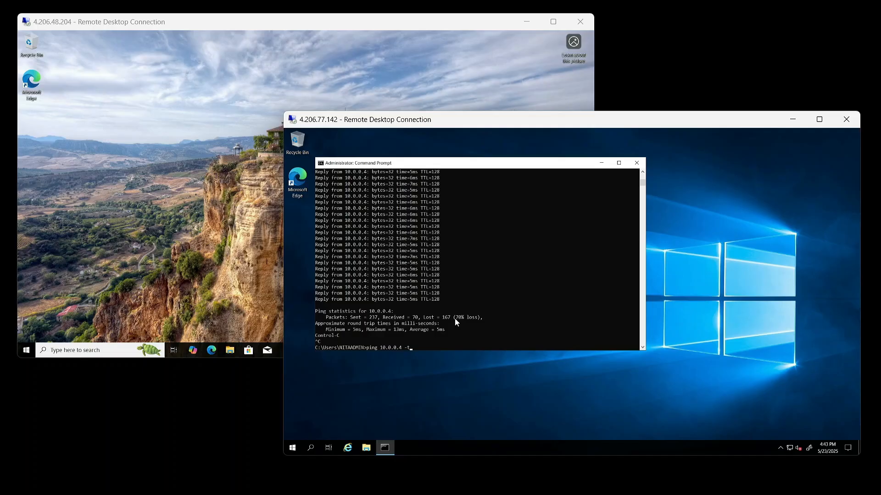
key("Return")
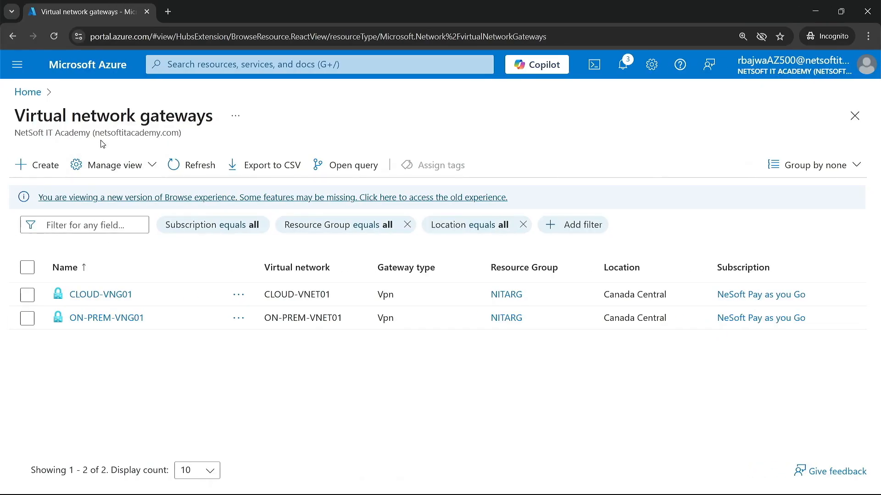
Return to the Azure portal Home page using the Microsoft Azure header title
left_click(100, 68)
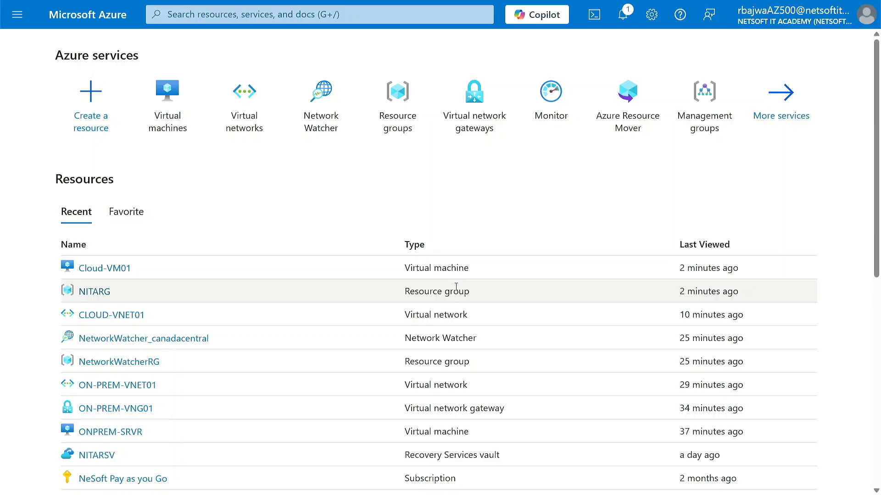
Switch to the OpenBoard diagram of Cloud Vnet and ON-PREM-VNET
key("alt+Tab")
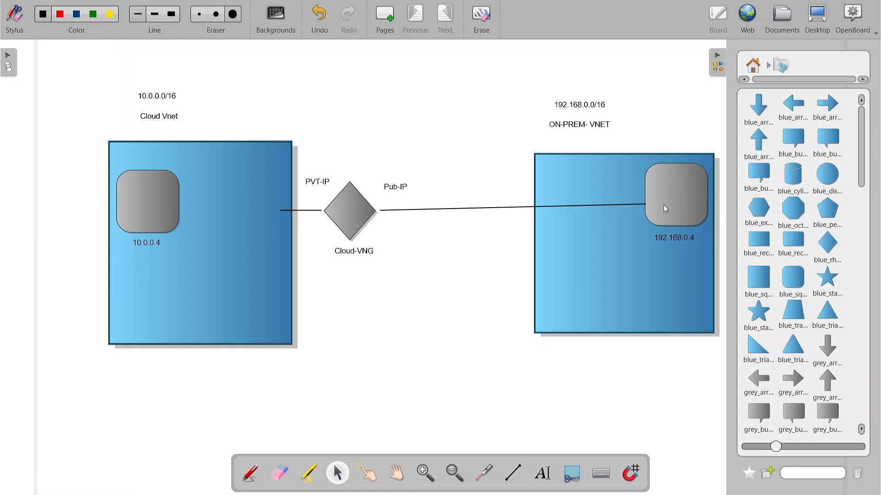
Toggle between OpenBoard and the Azure portal, ending on the portal Home page
key("alt+Tab")
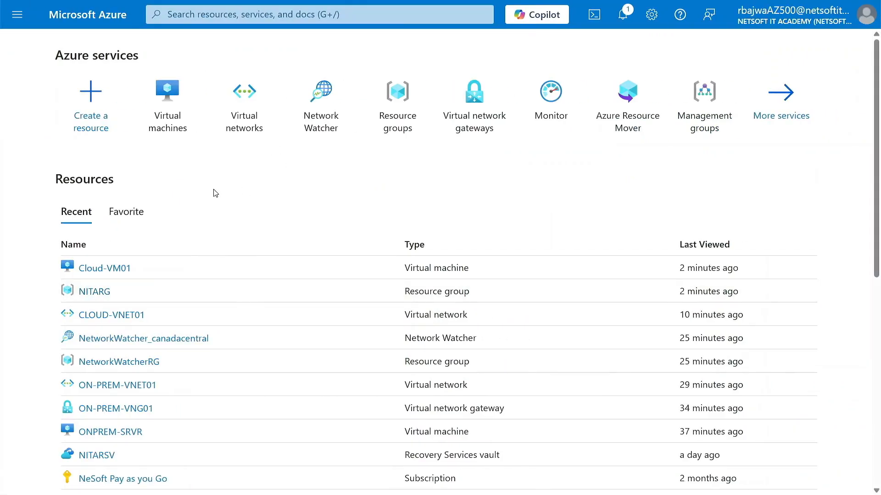
key("alt+Tab")
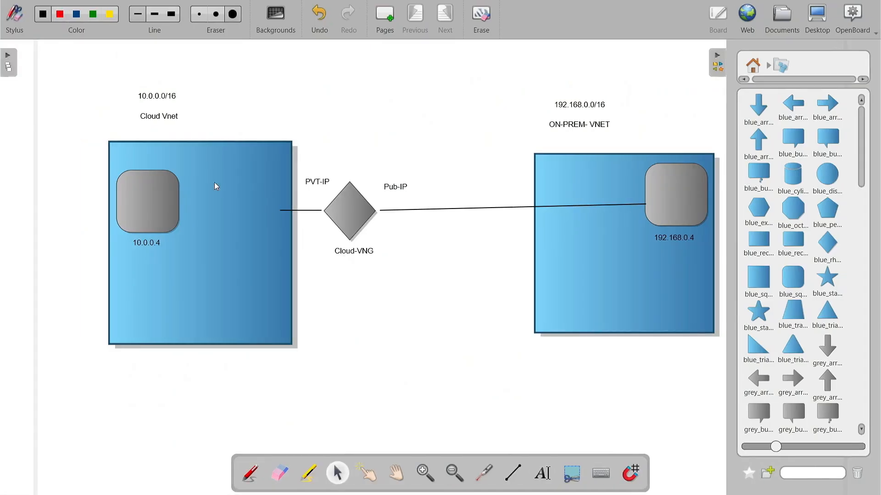
key("alt+Tab")
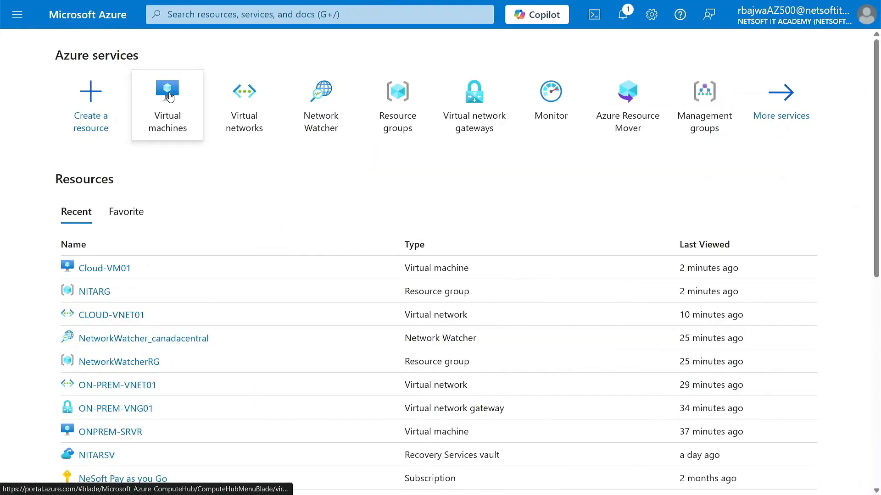
mouse_move(167, 98)
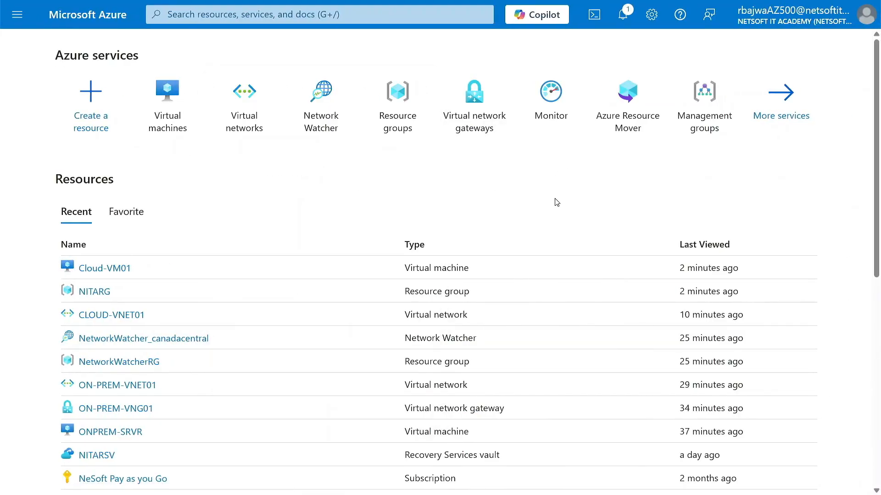
Open CLOUD-VNET01's Subnets and widen the Name column to read SUBNET01 and GatewaySubnet
left_click(241, 104)
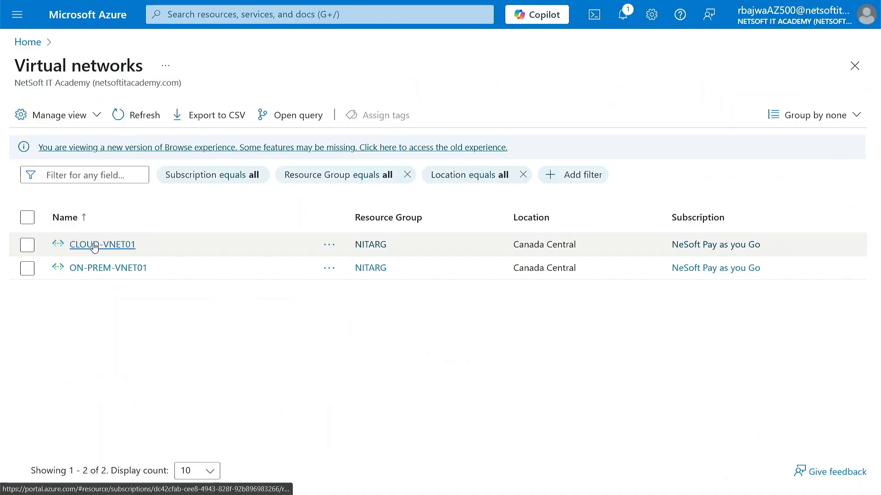
left_click(91, 250)
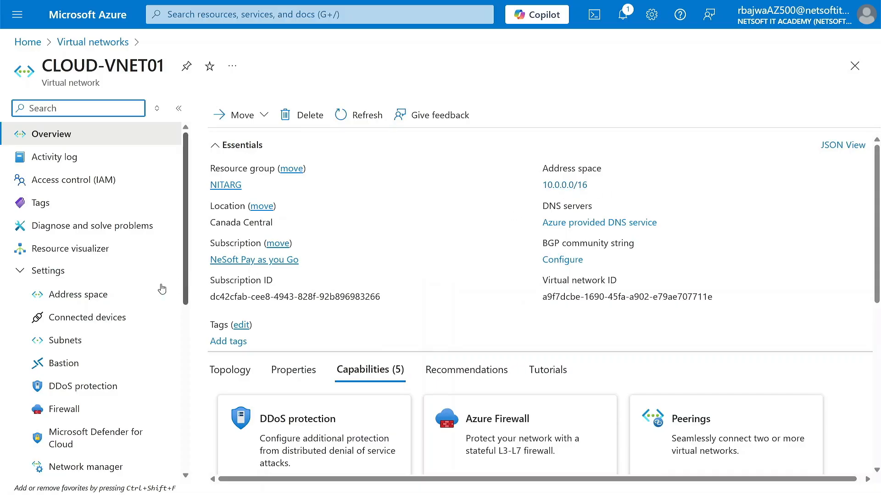
left_click(79, 340)
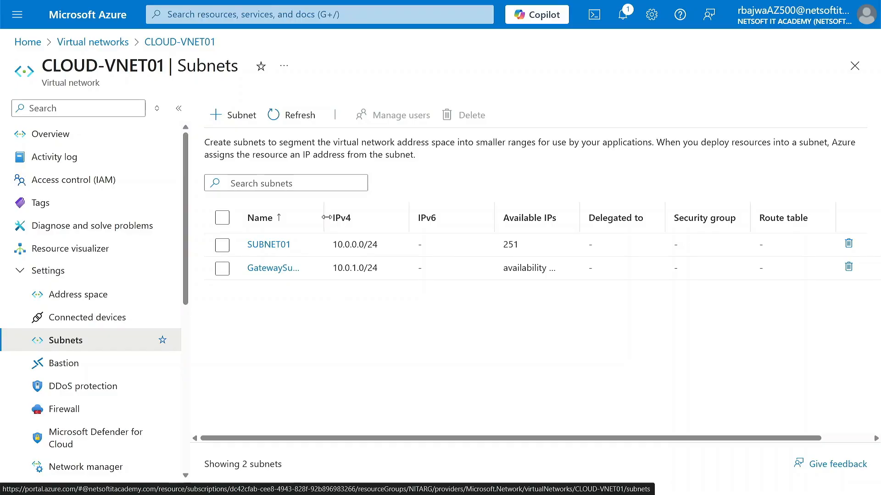
left_click_drag(321, 217, 430, 218)
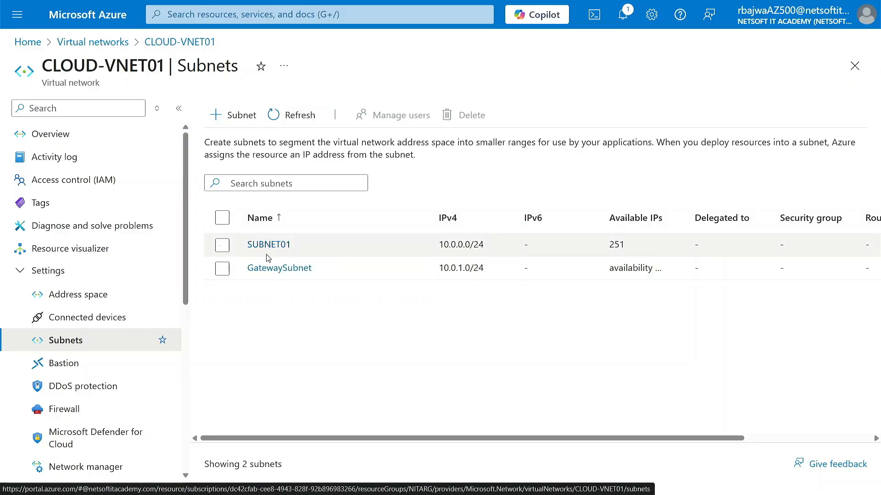
Try adding a Virtual Network Gateway subnet, cancel it, and return to the Virtual networks list
left_click(234, 120)
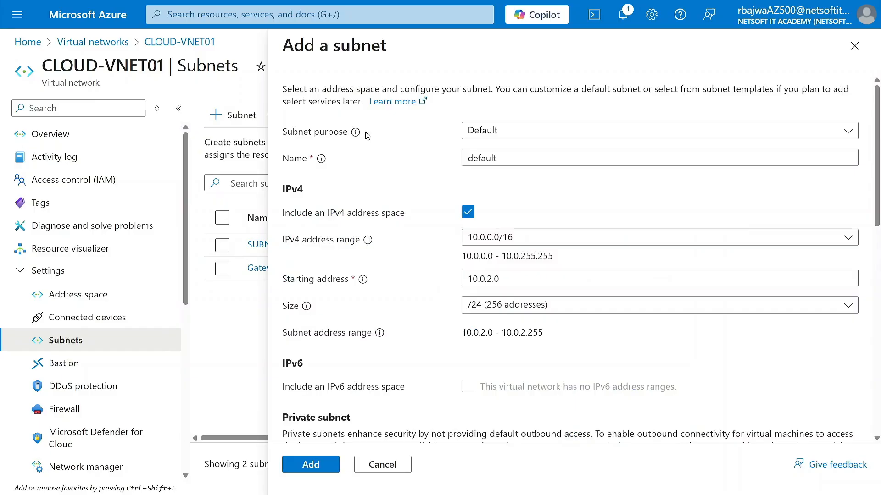
left_click(472, 132)
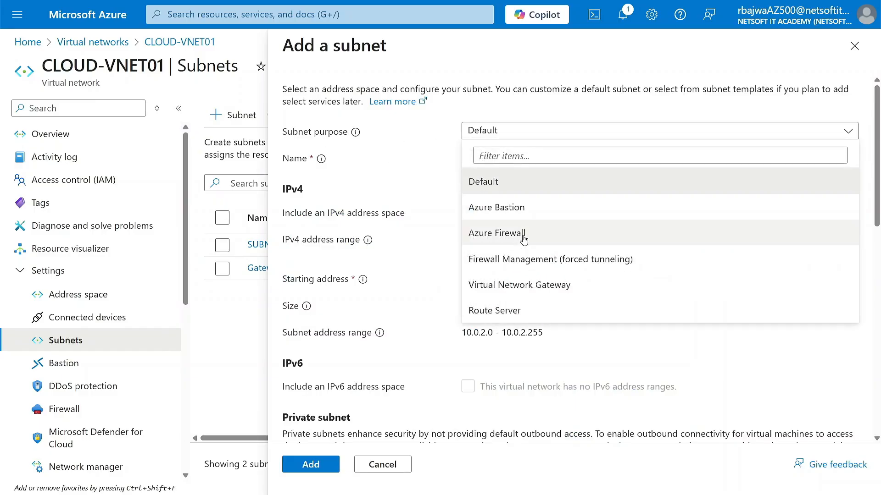
left_click(487, 290)
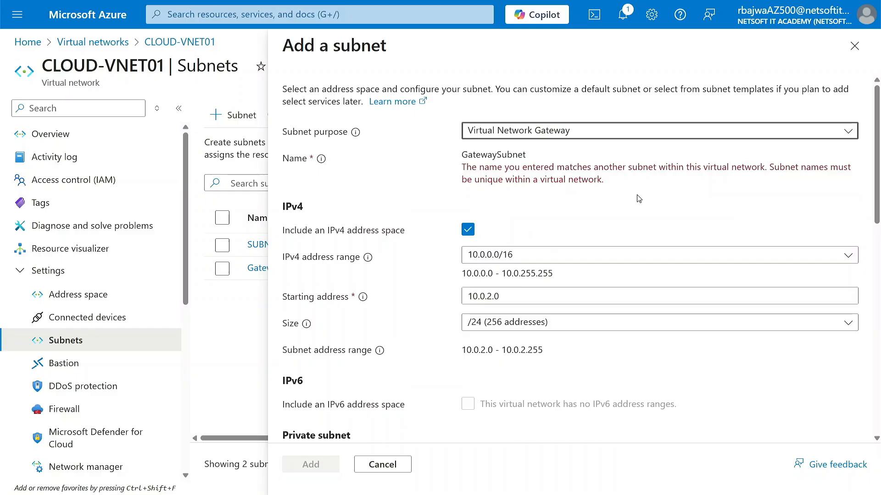
left_click(854, 46)
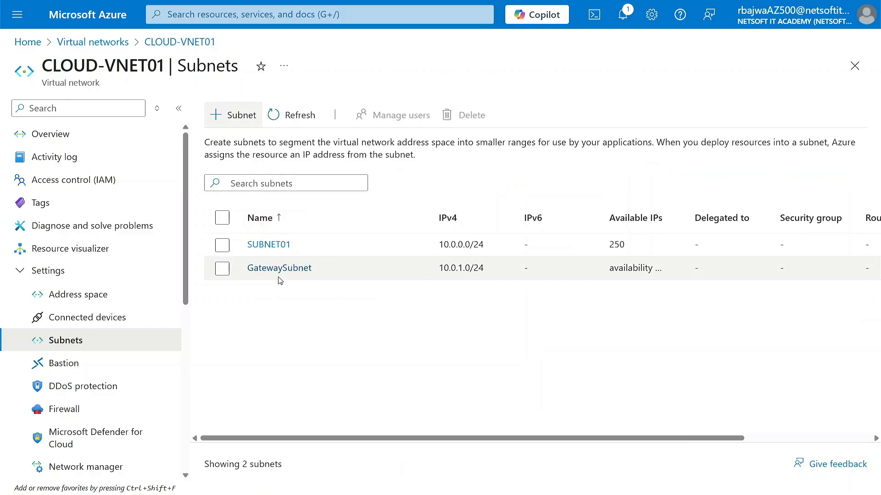
left_click(107, 46)
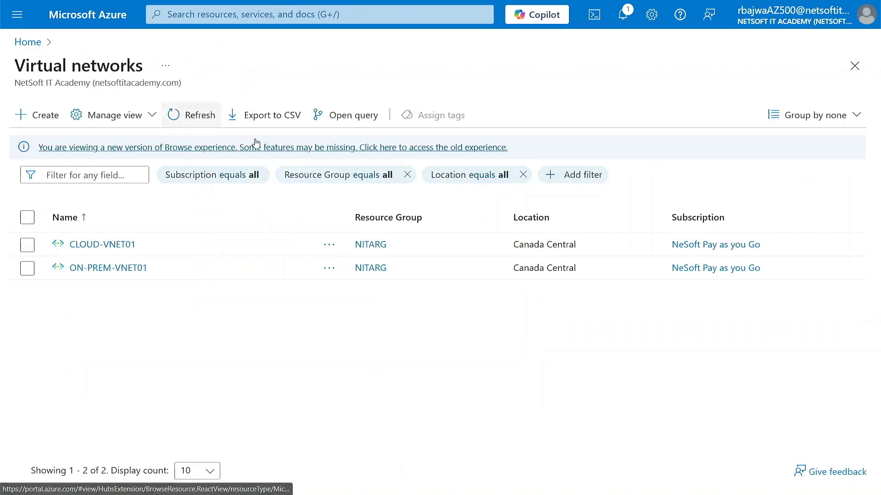
Go to Virtual network gateways and start creating a new gateway
left_click(257, 18)
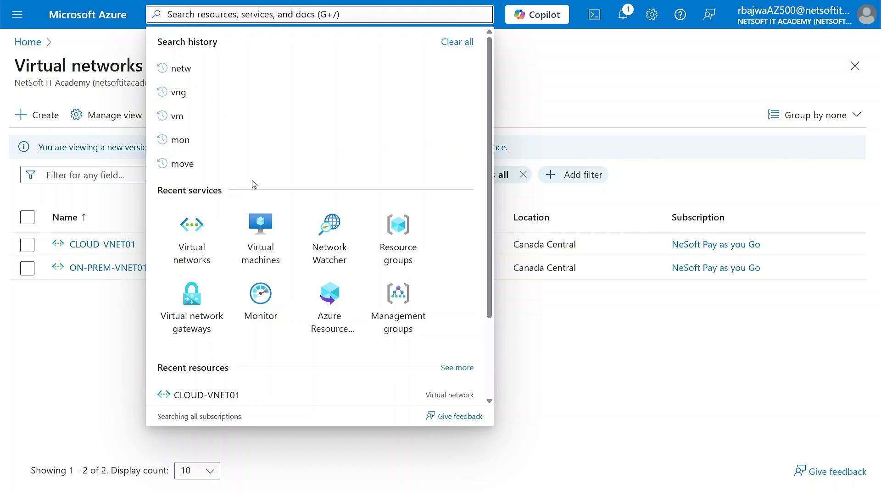
left_click(192, 318)
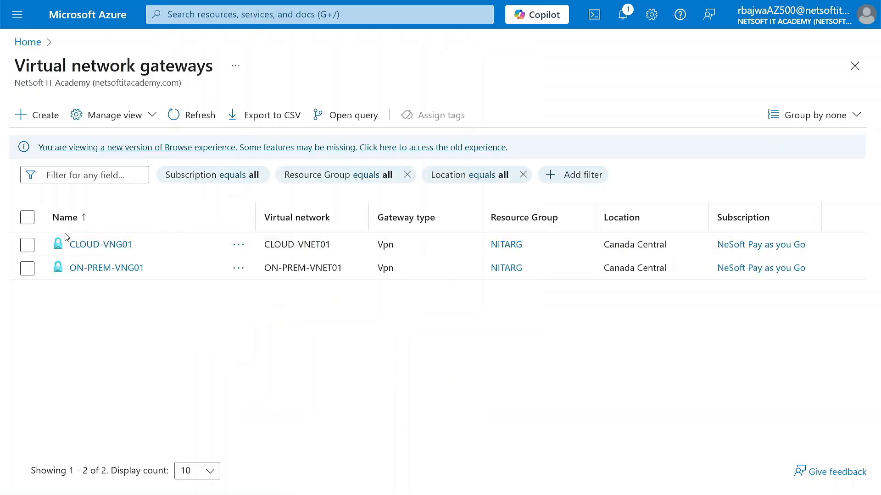
left_click(48, 114)
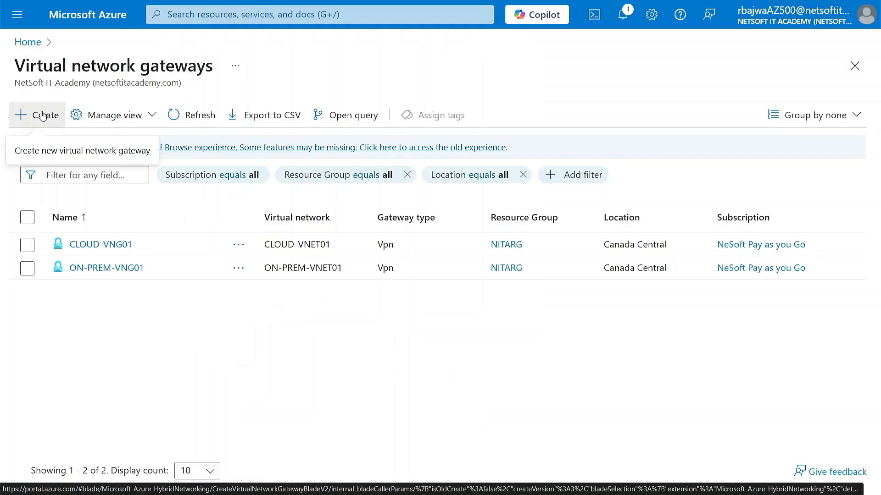
scroll(192, 263, "down", 1)
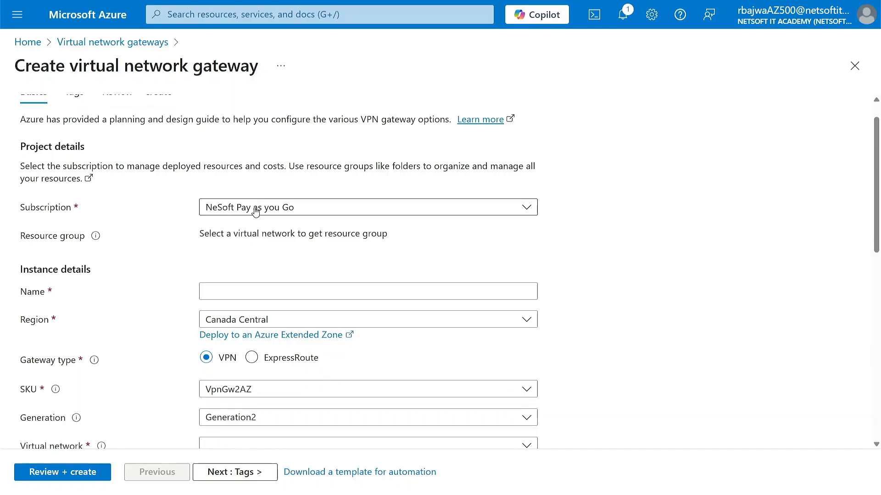
scroll(190, 280, "down", 1)
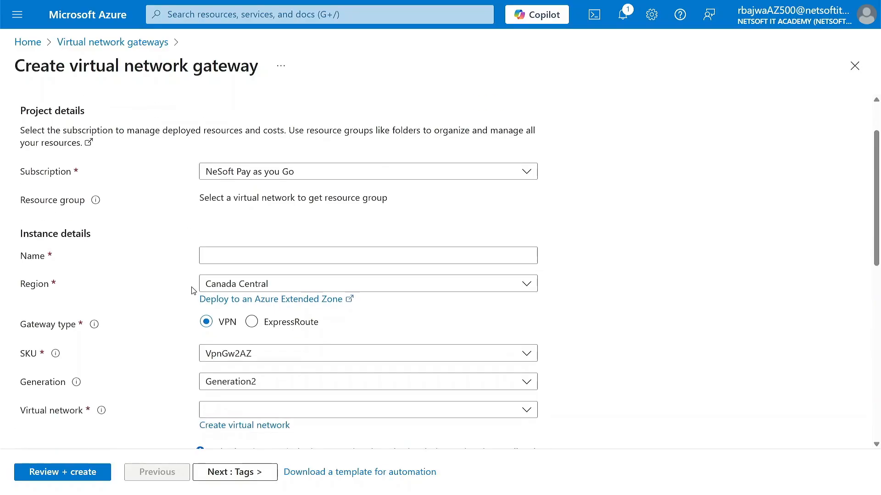
Enter cloud-vng as the new gateway's name
left_click(240, 244)
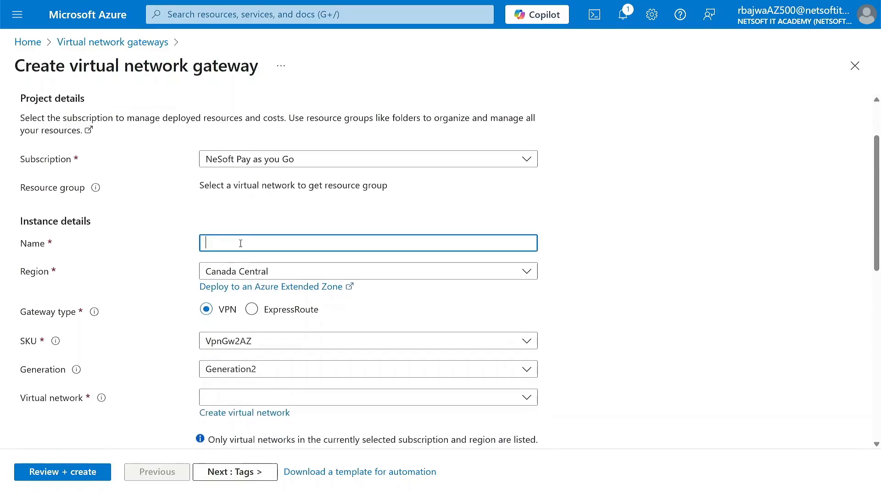
type("cl")
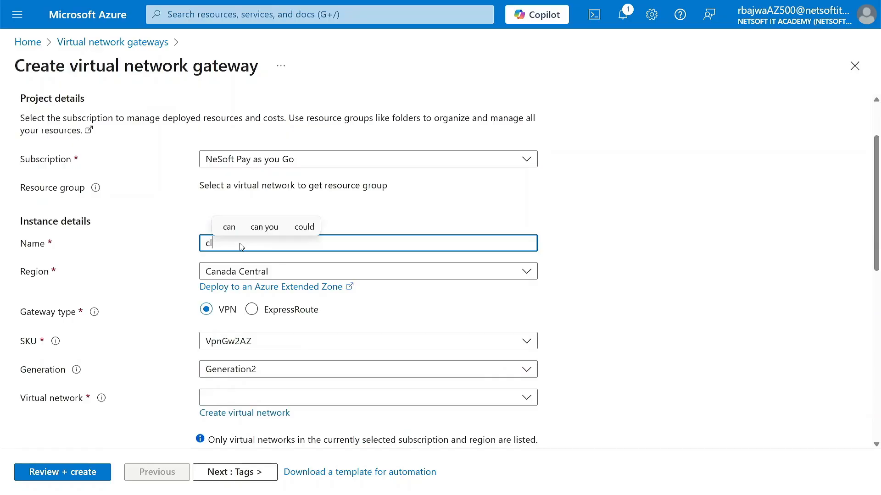
type("oud-vng")
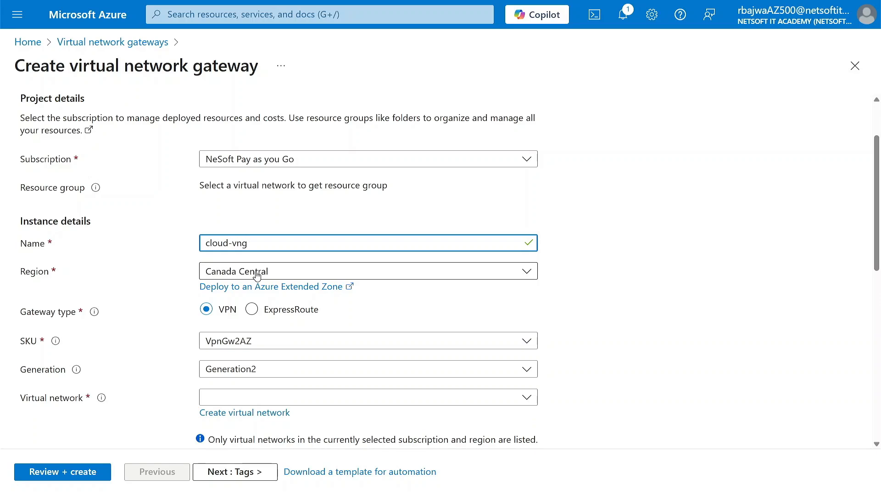
scroll(130, 321, "down", 2)
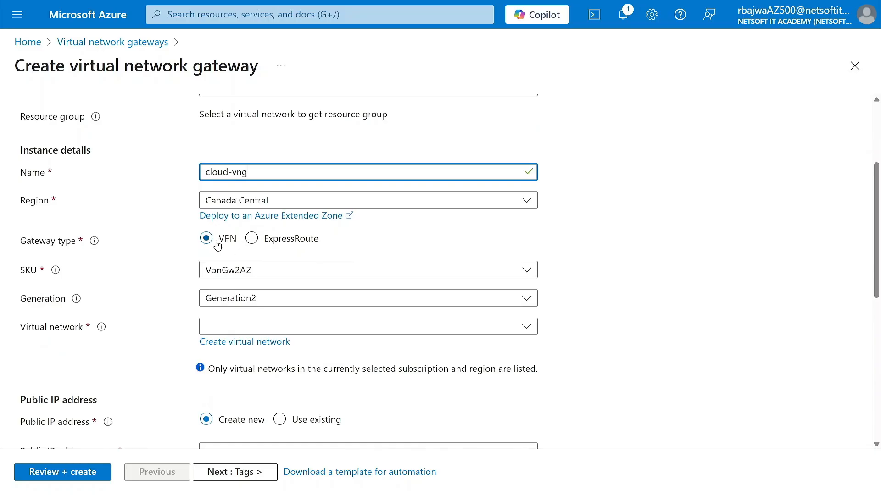
left_click(272, 274)
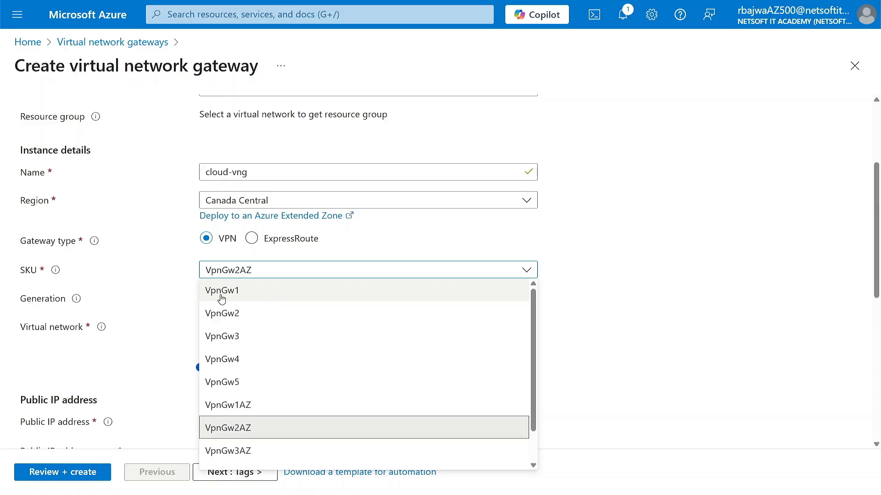
Try VpnGw5AZ, then settle on the VpnGw1 SKU and confirm Generation1
left_click(248, 297)
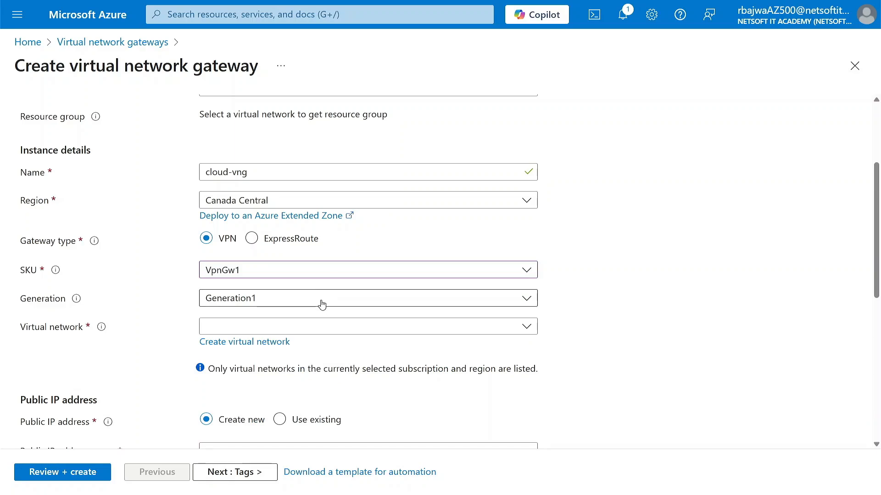
left_click(328, 276)
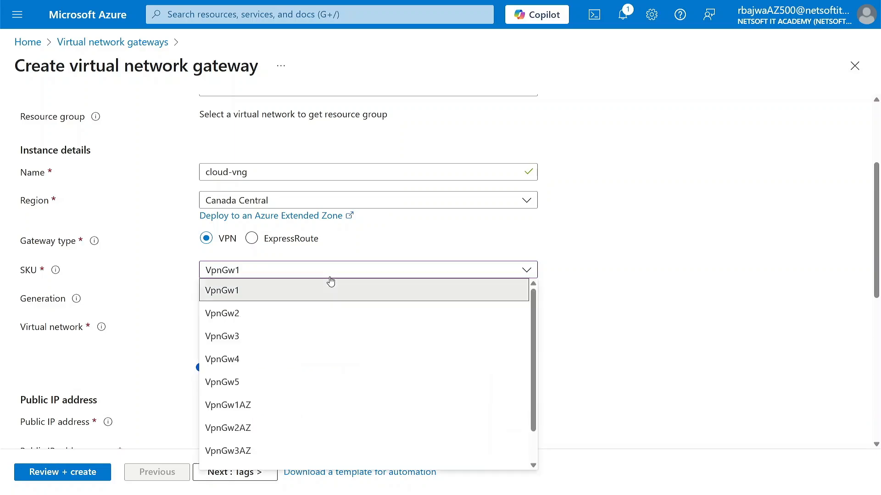
scroll(276, 406, "down", 1)
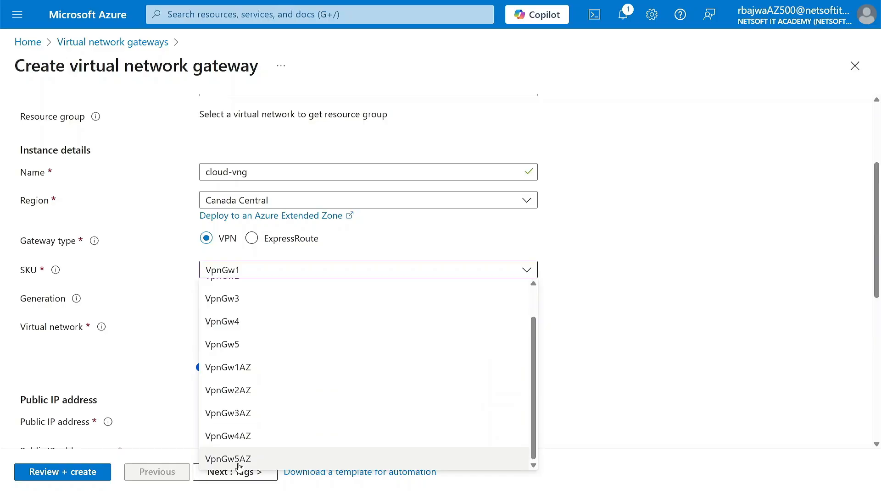
left_click(261, 460)
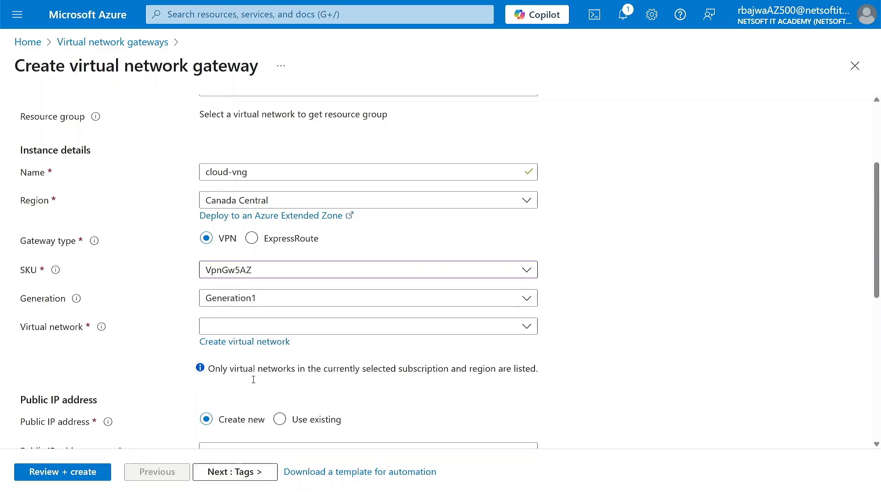
left_click(259, 273)
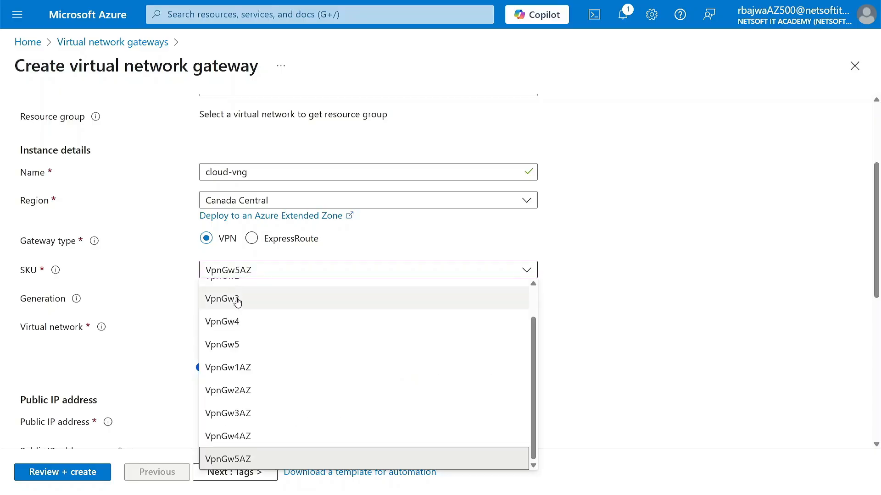
left_click(223, 290)
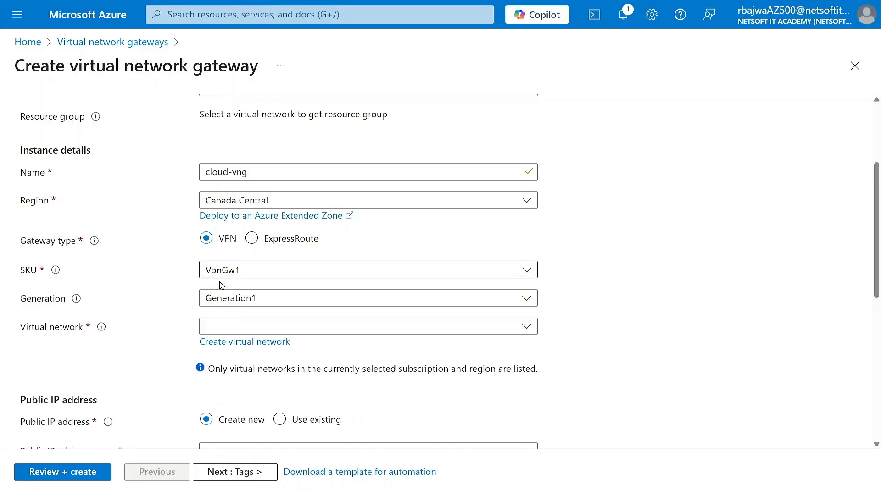
left_click(232, 300)
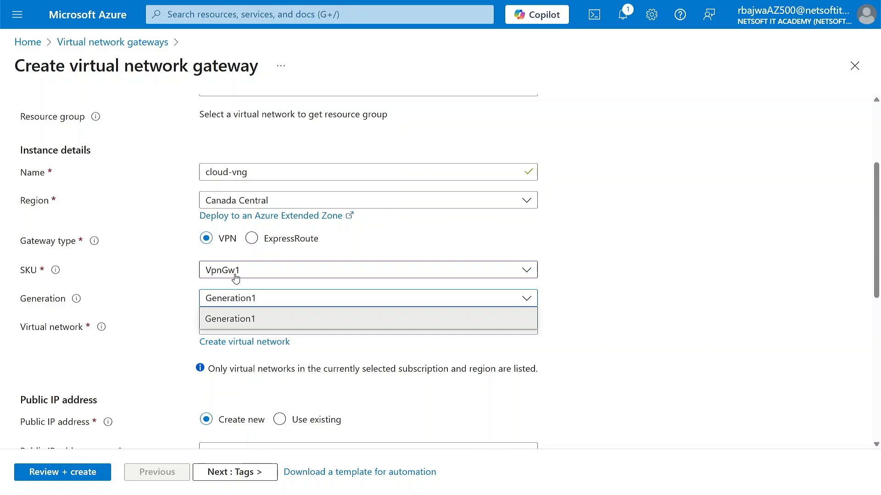
left_click(169, 299)
scroll(200, 321, "down", 1)
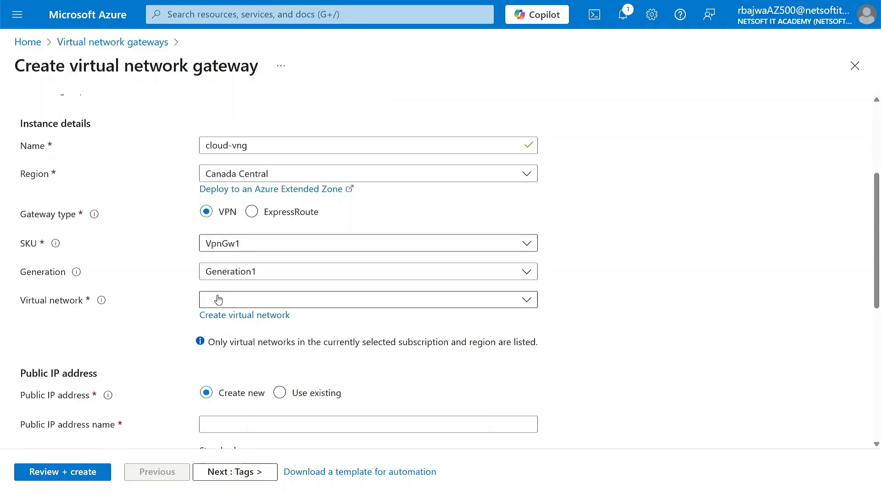
Attach the gateway to CLOUD-VNET01, using its GatewaySubnet 10.0.1.0/24
left_click(251, 302)
left_click(239, 374)
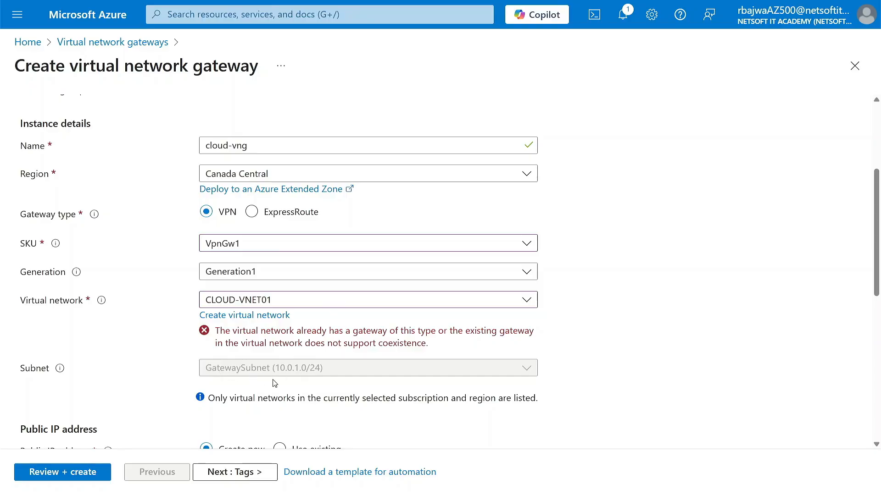
scroll(274, 384, "down", 3)
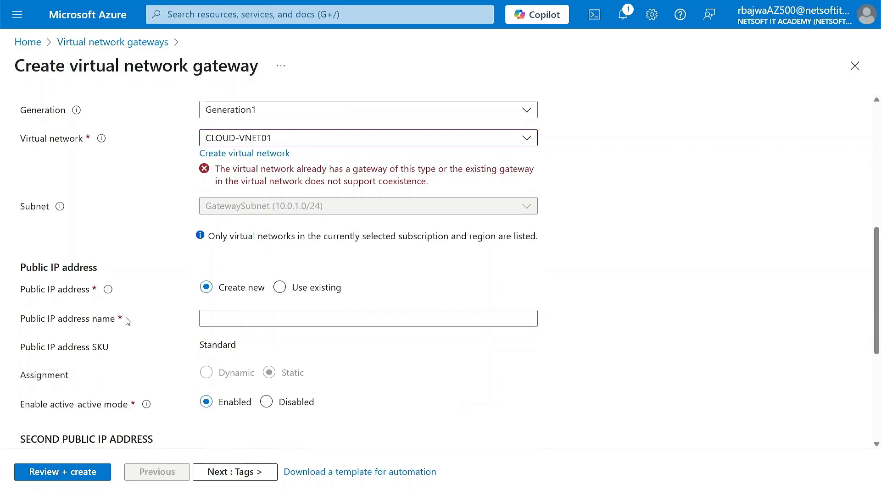
scroll(126, 321, "down", 1)
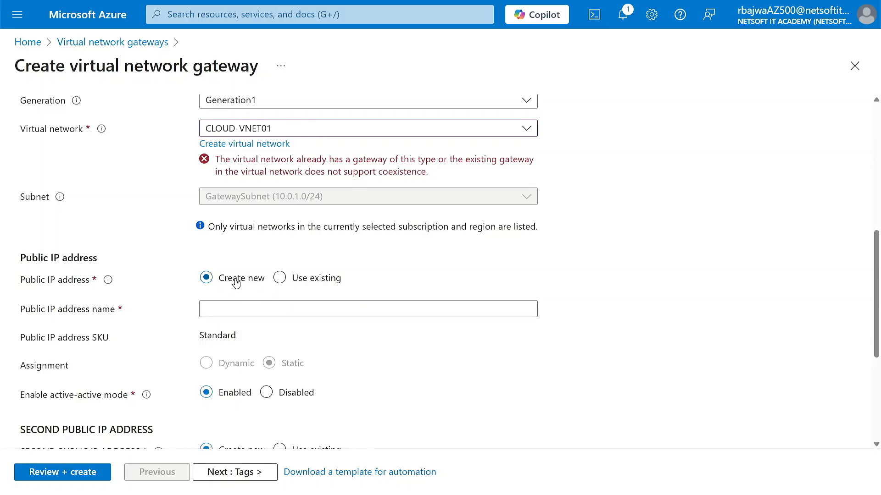
Try a public IP name, clear it again, and turn off active-active mode
left_click(244, 312)
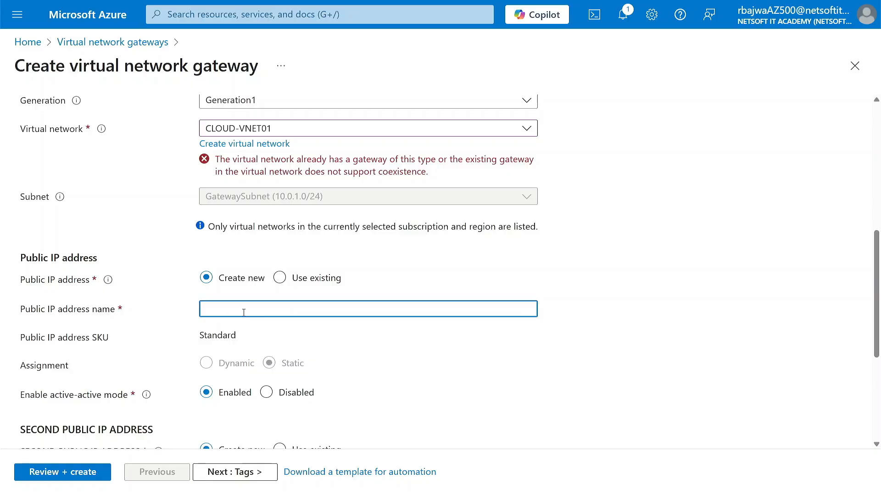
type("demo")
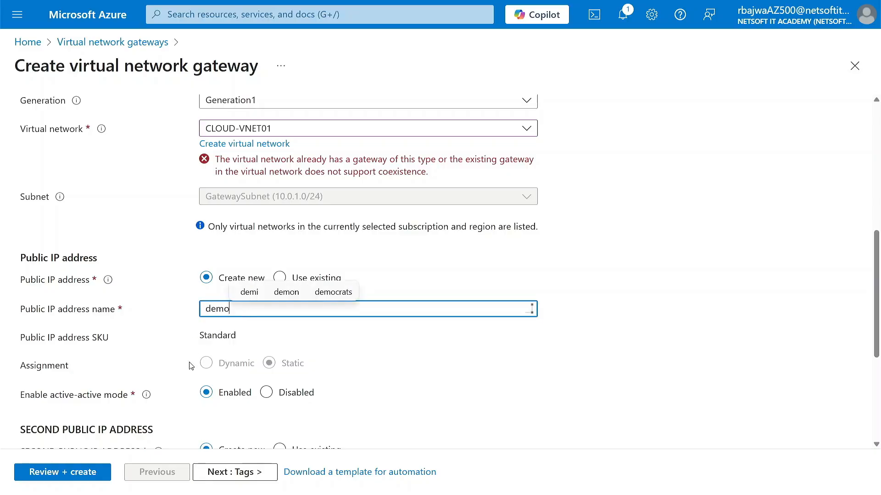
key("BackSpace")
key("BackSpace")
key("BackSpace")
key("BackSpace")
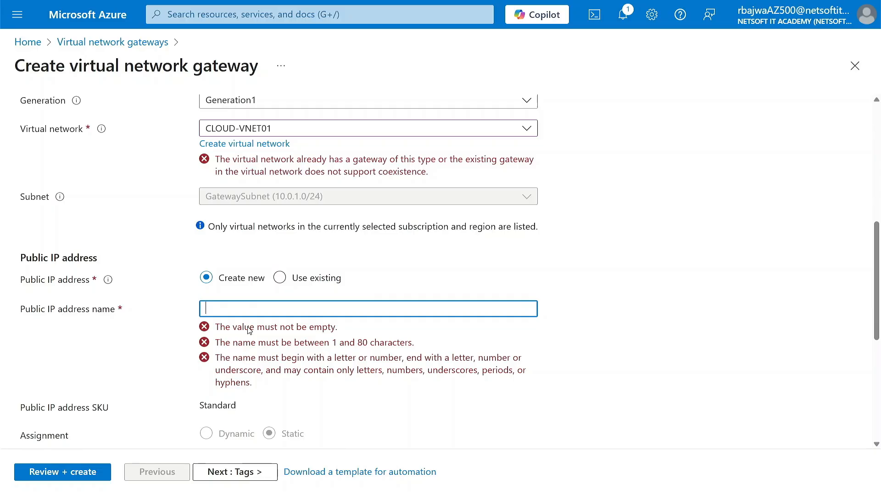
scroll(248, 329, "down", 3)
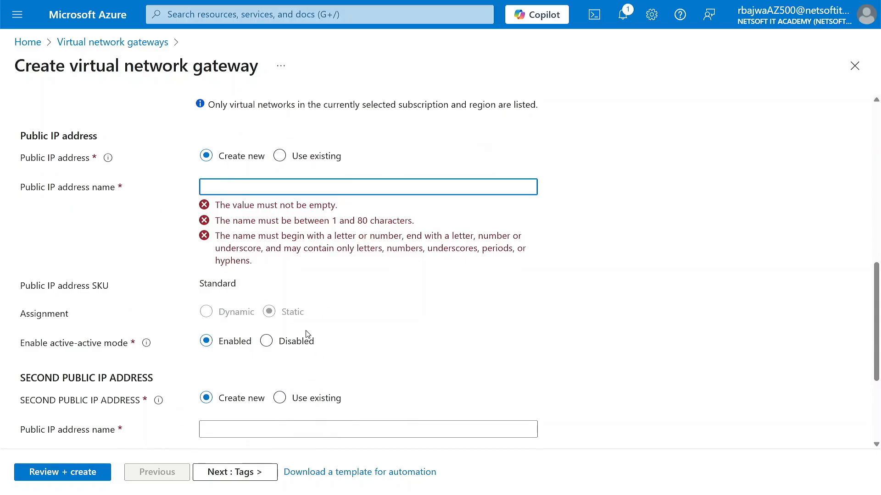
left_click(266, 342)
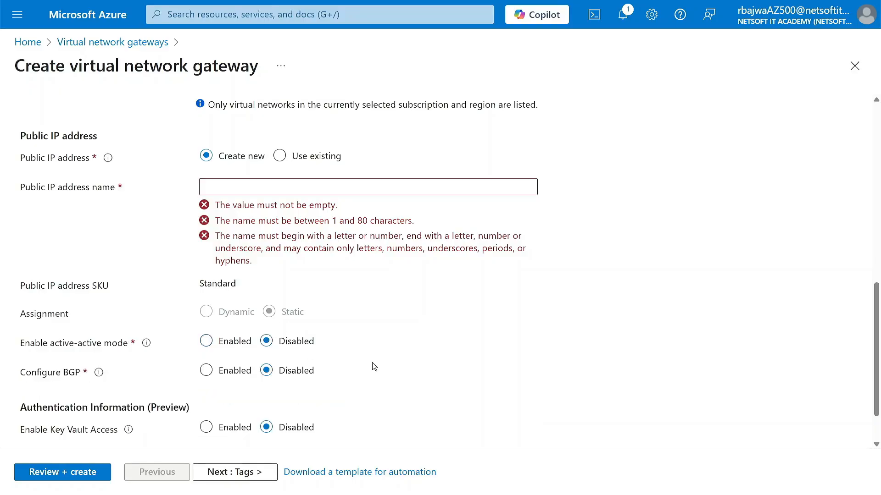
Advance to the Tags page, then close the gateway form without creating it
scroll(349, 299, "up", 2)
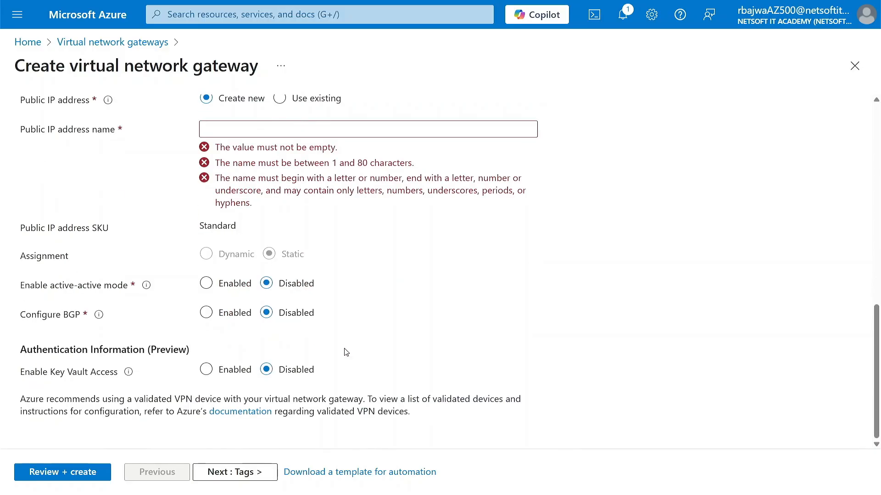
scroll(284, 390, "up", 15)
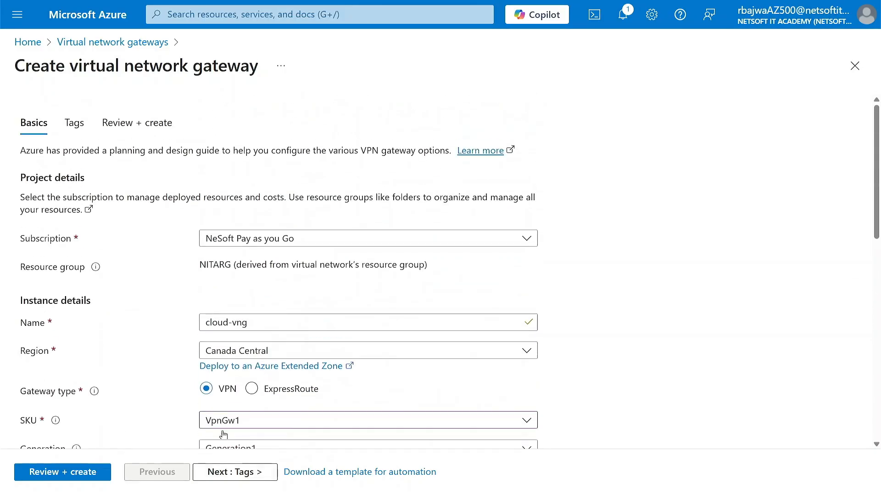
left_click(209, 473)
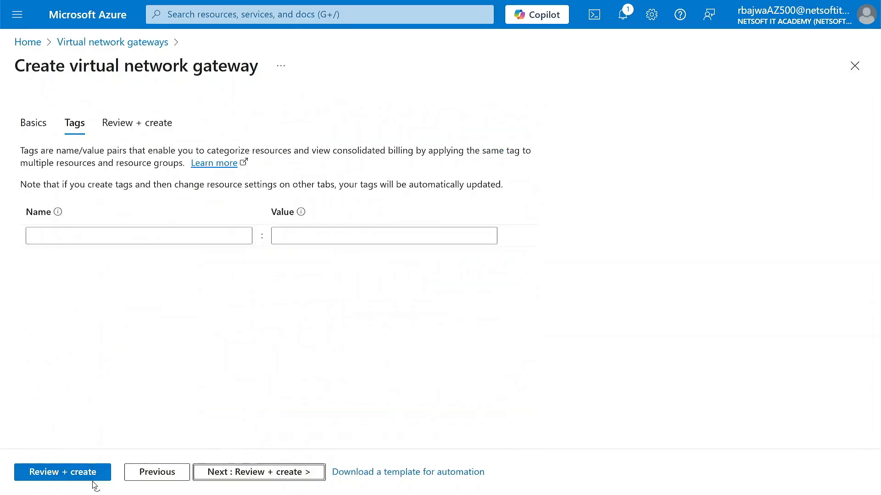
left_click(856, 71)
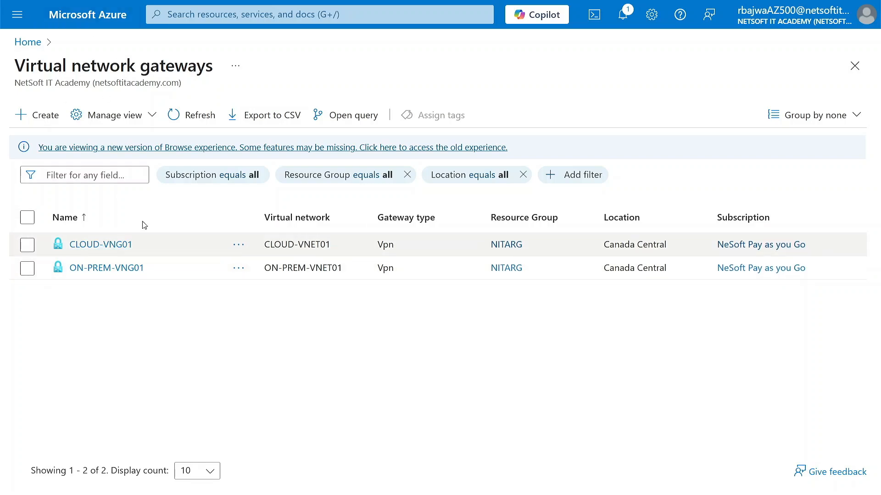
Return to the Azure portal home page via the Home breadcrumb
left_click(104, 15)
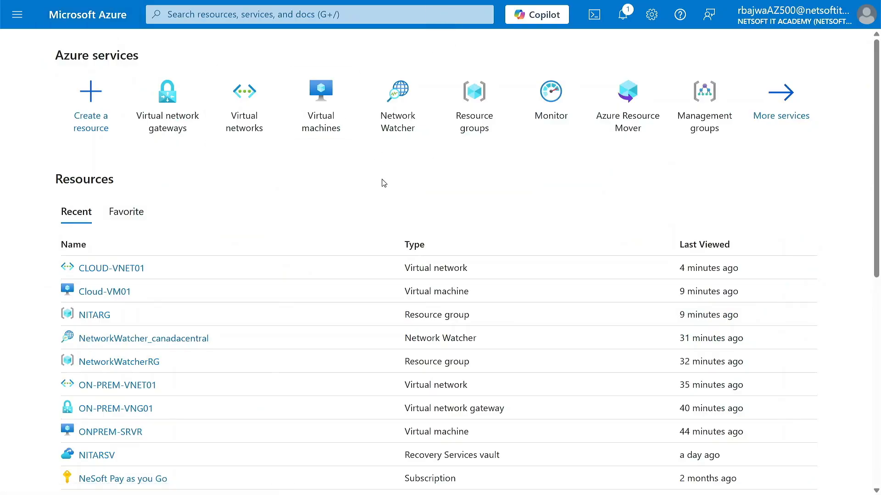
Search 'lng' and start a new local network gateway in resource group NITARG
left_click(258, 16)
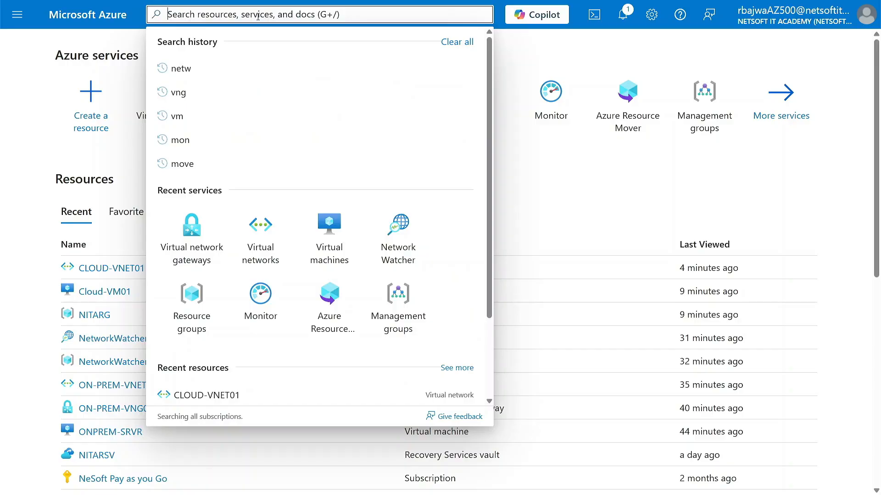
type("lng")
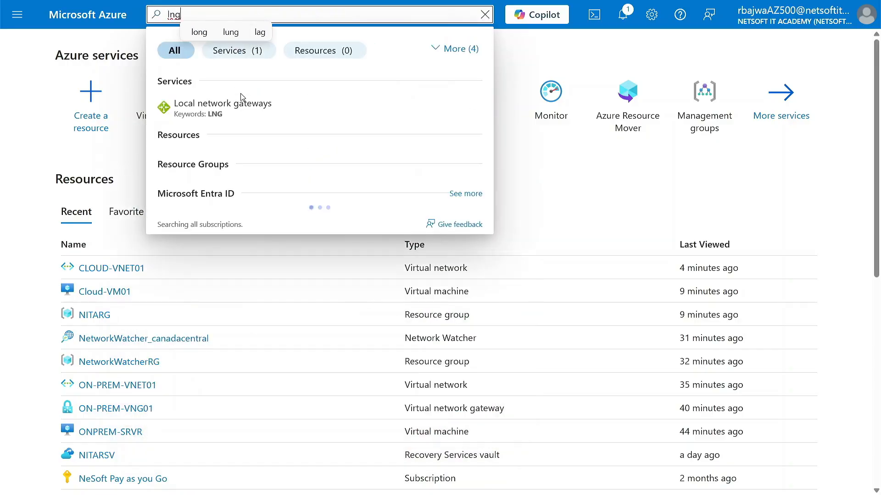
left_click(241, 99)
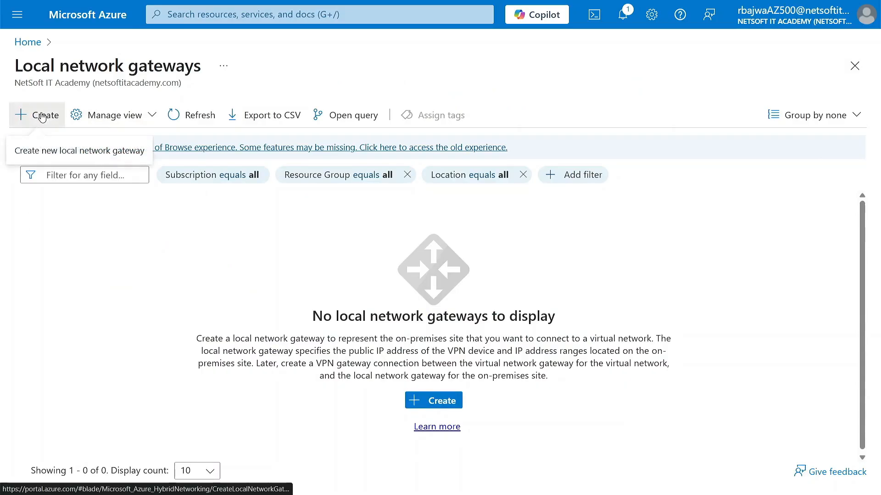
left_click(42, 118)
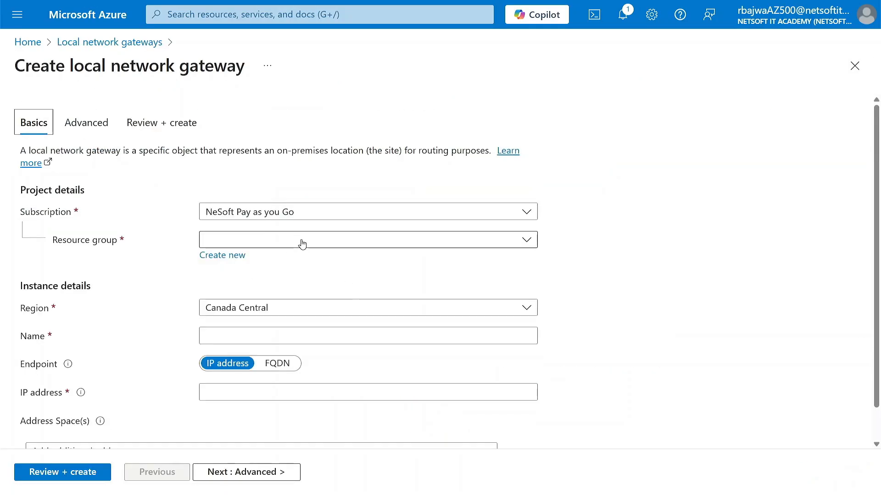
left_click(290, 240)
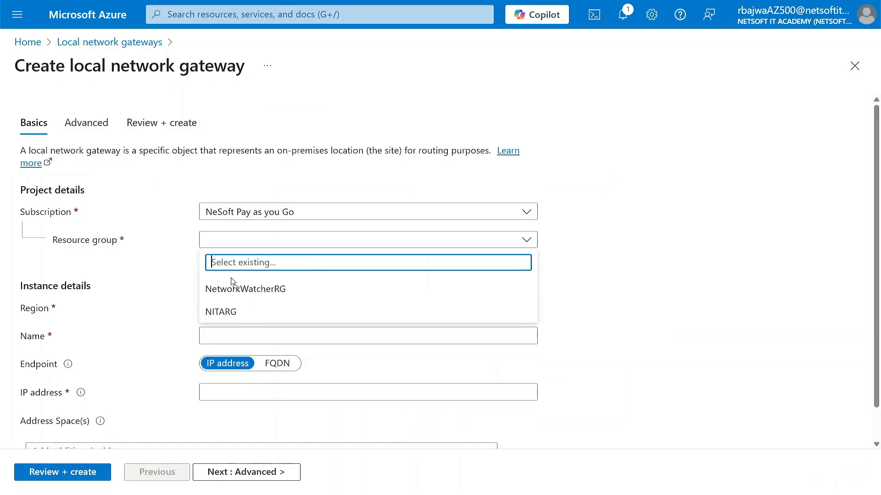
left_click(241, 312)
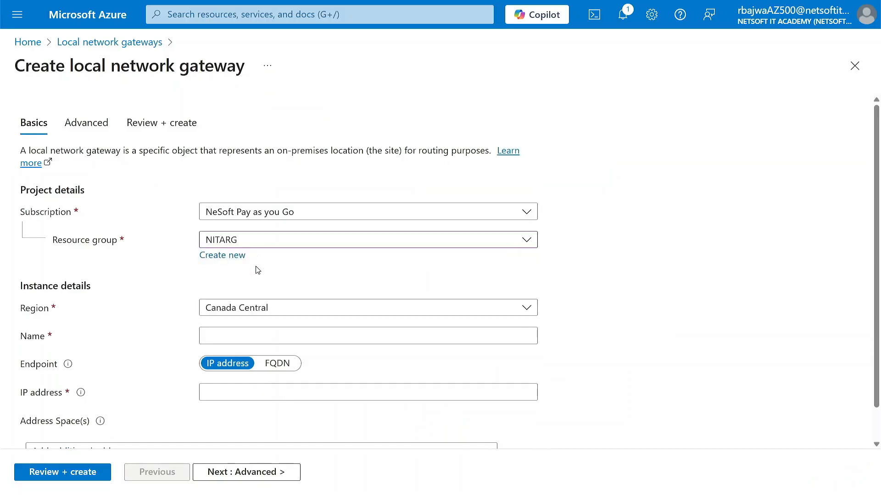
scroll(168, 337, "down", 1)
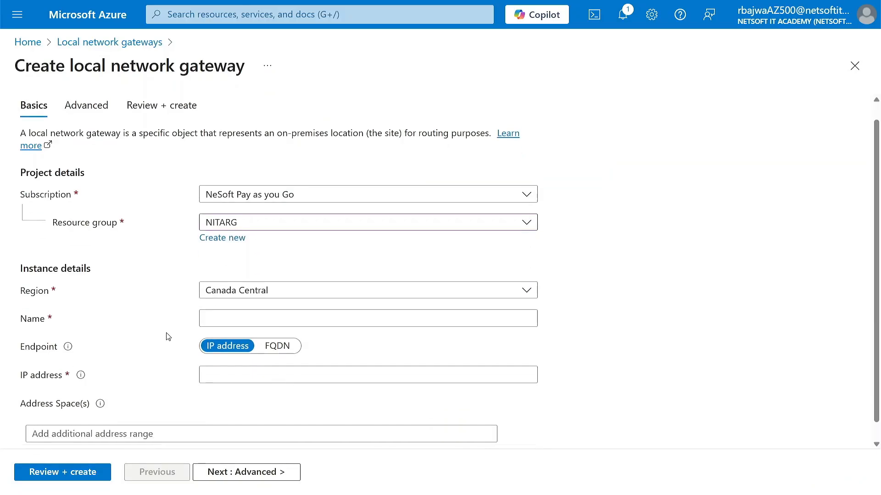
Name the local network gateway LNG-REP-ON-prem
left_click(222, 310)
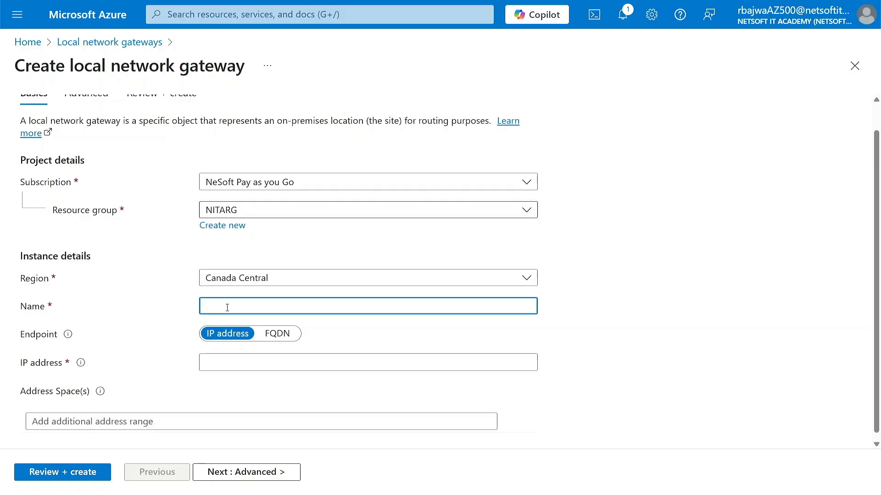
type("LNG")
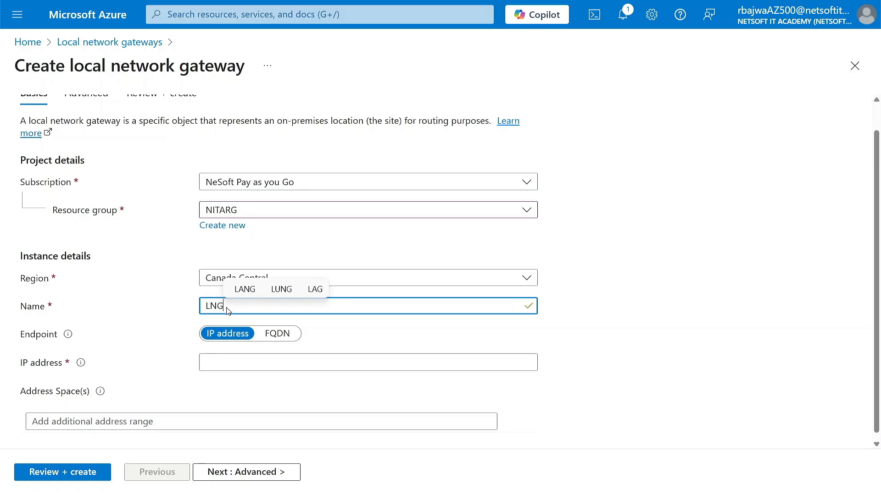
type("-REP-")
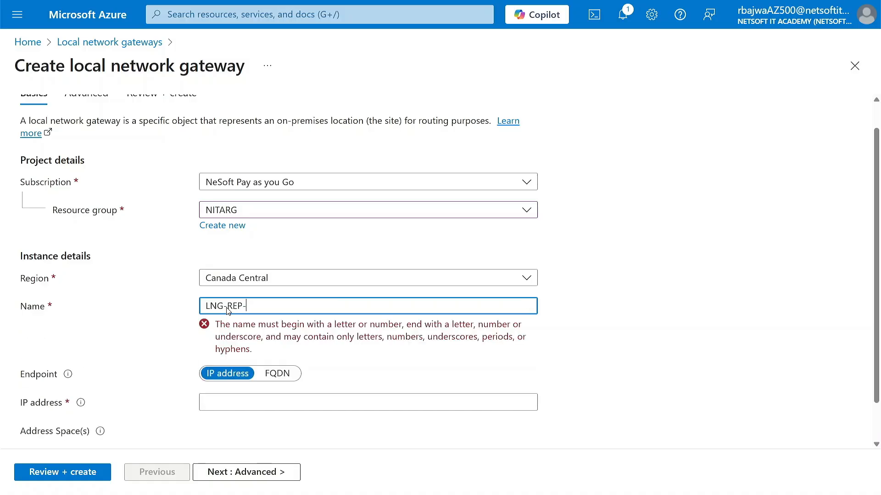
type("ON")
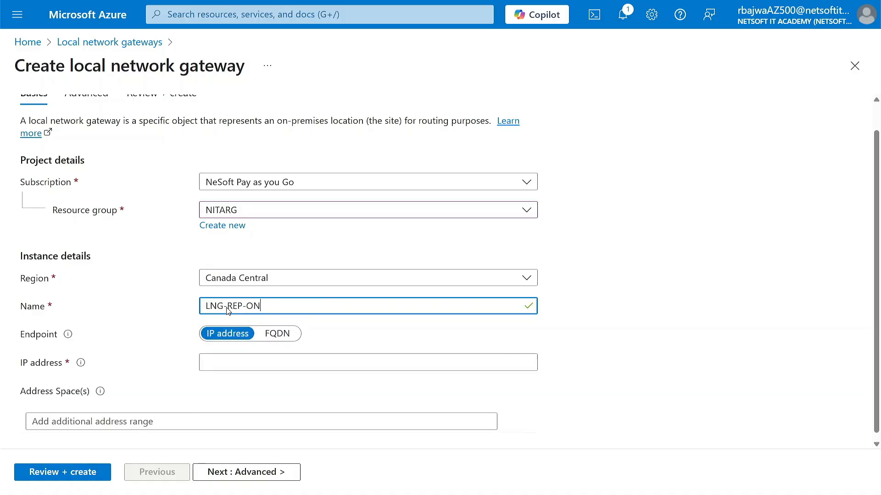
type("-prem")
scroll(165, 367, "down", 1)
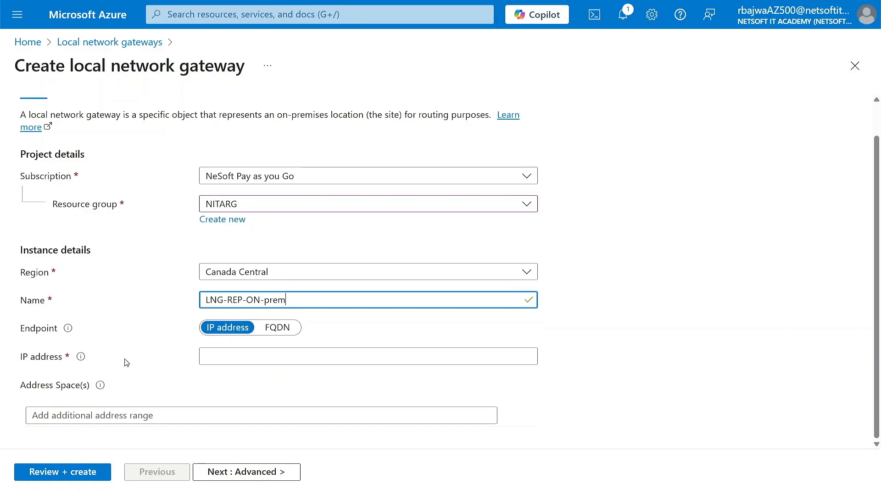
left_click(216, 355)
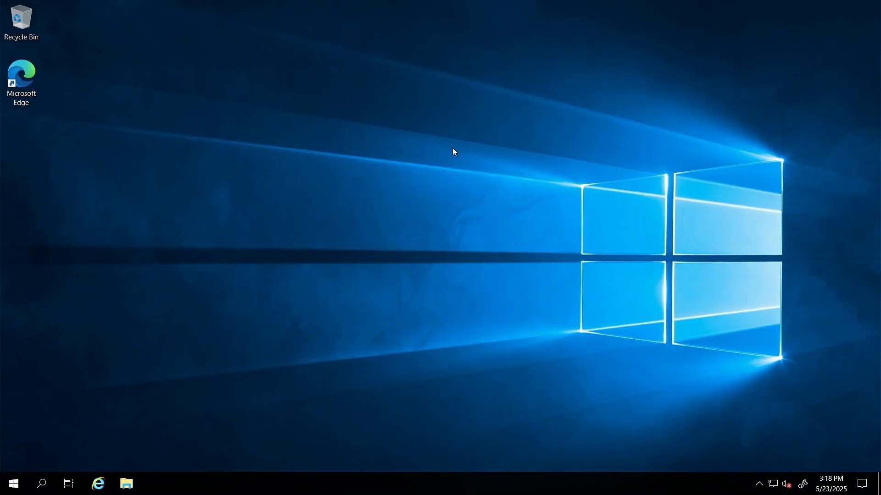
Launch Edge on the server and skip its sign-in, import and data-sharing setup screens
double_click(27, 87)
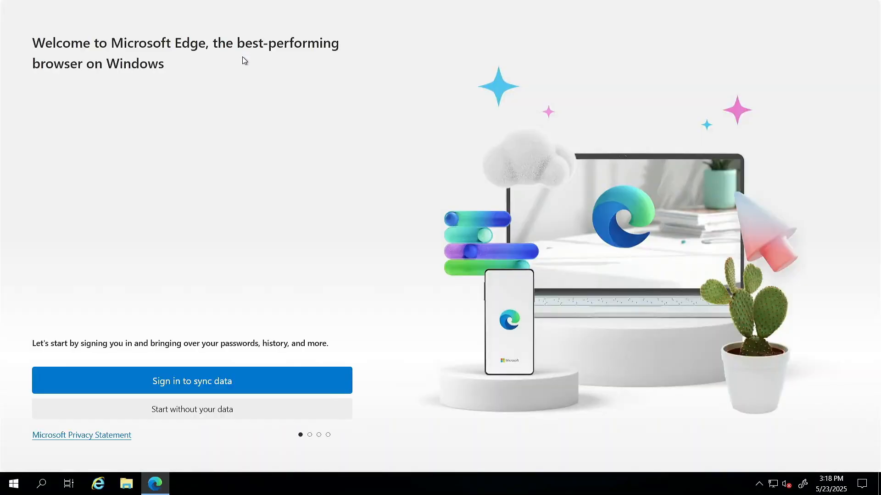
left_click(177, 410)
left_click(38, 359)
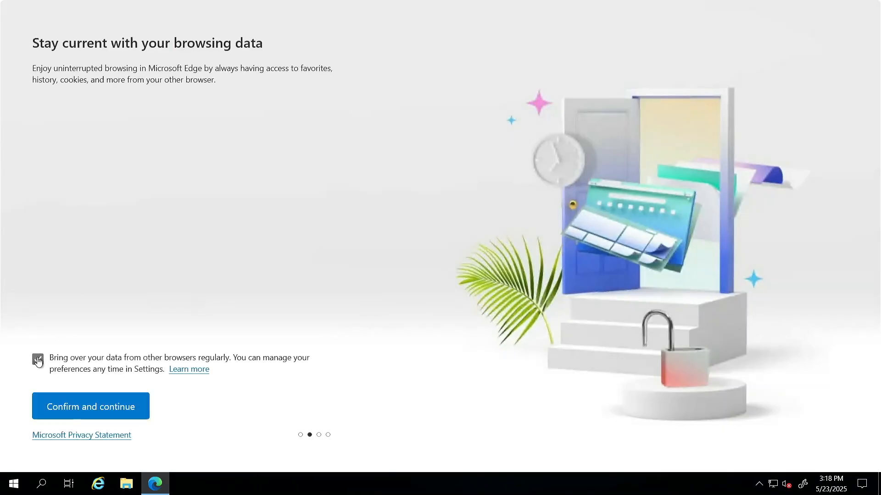
left_click(78, 414)
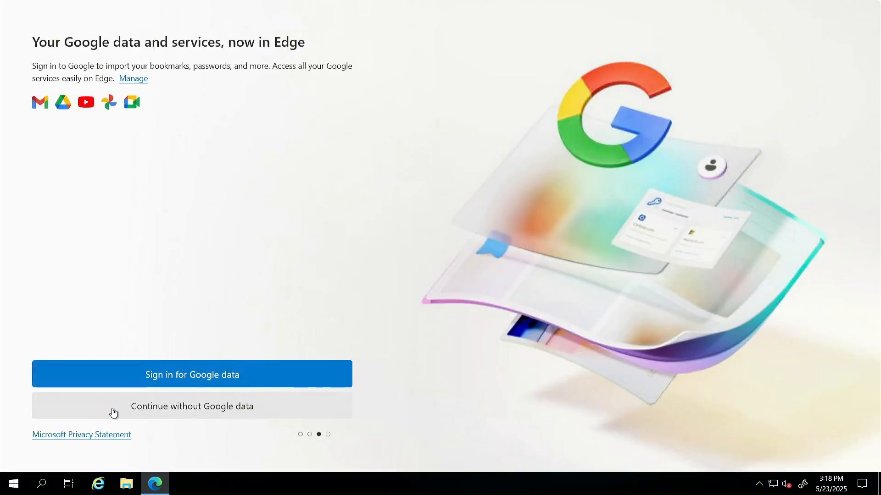
left_click(112, 413)
left_click(38, 374)
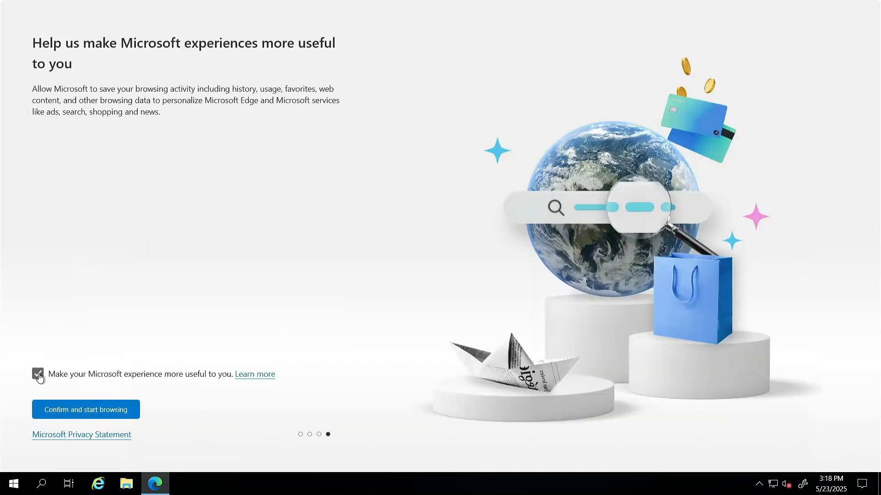
left_click(84, 415)
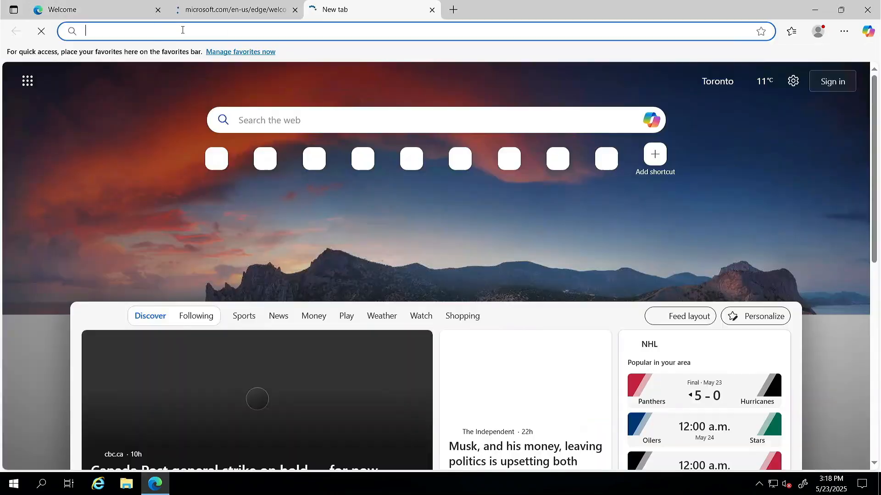
Look up the server's public IPv4 4.206.77.142 on whatismyipaddress.com and copy it
left_click(182, 30)
type("what is")
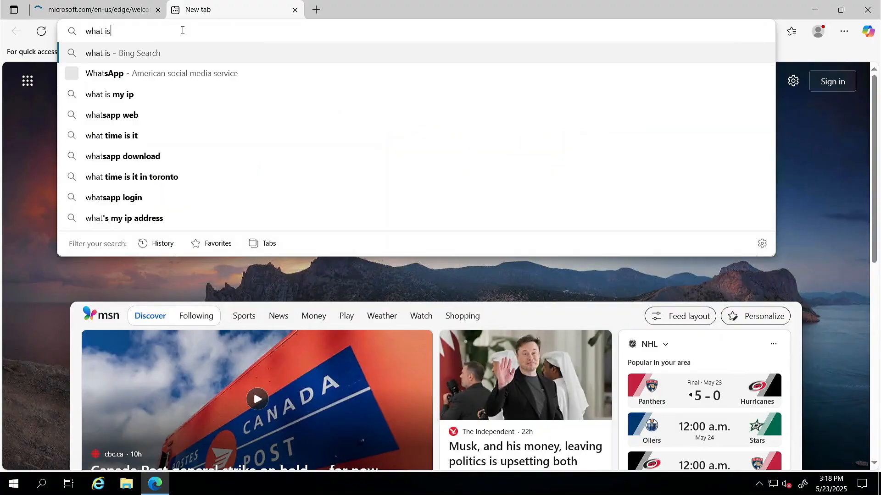
type(" my IP")
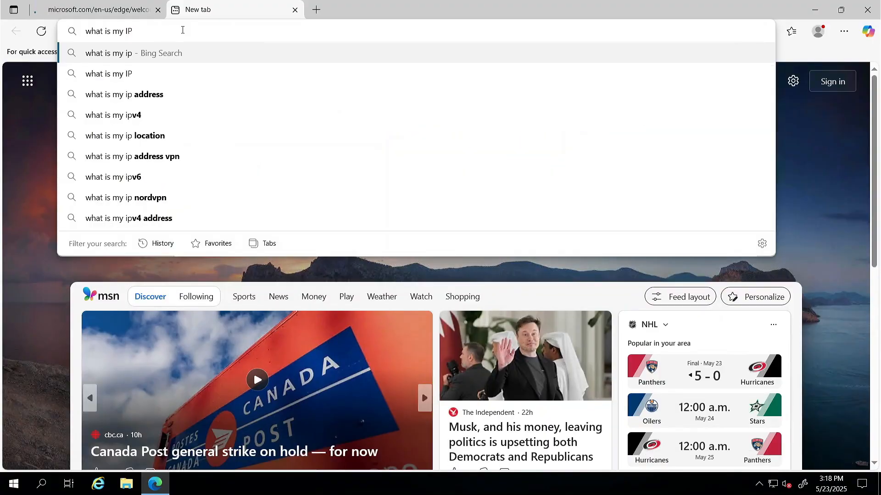
key("Return")
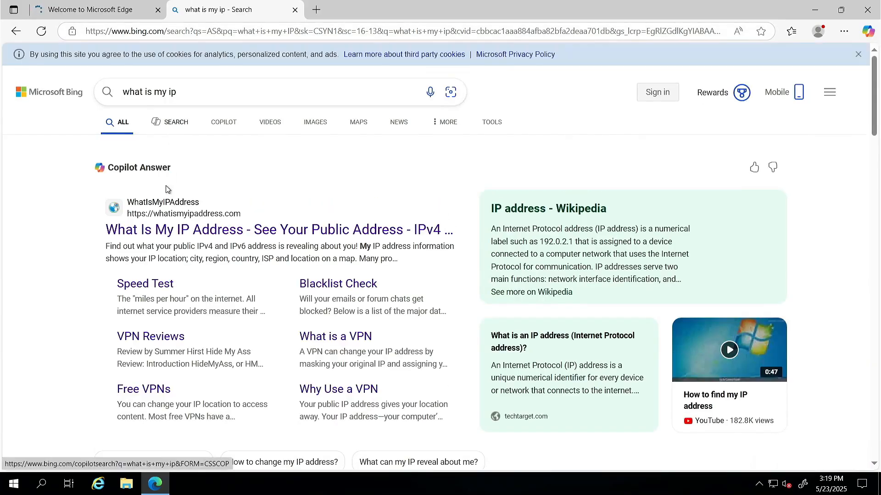
left_click(172, 230)
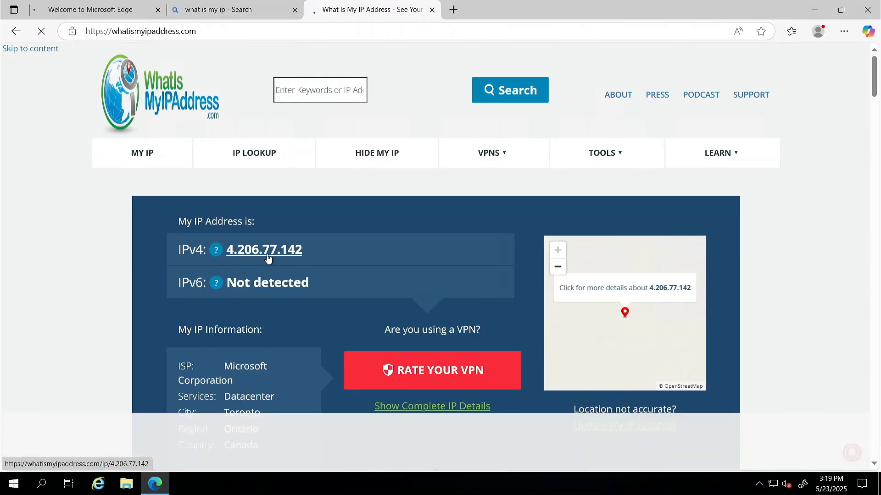
left_click_drag(311, 252, 247, 252)
key("ctrl+c")
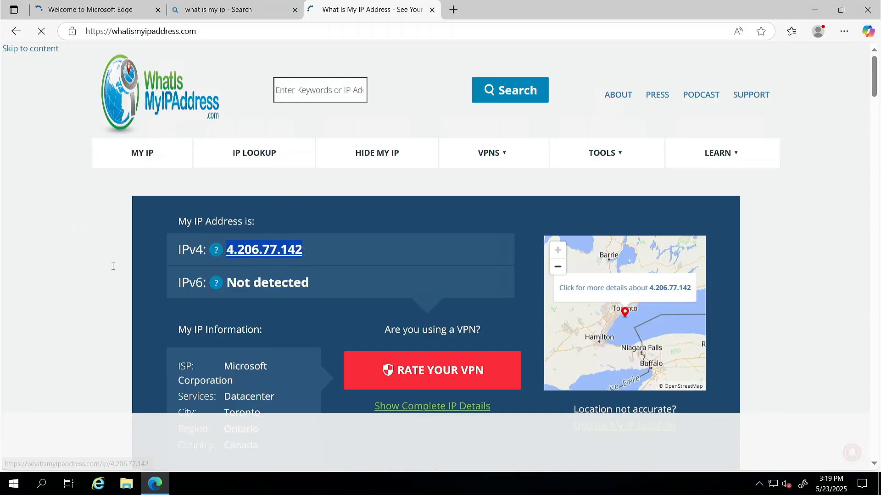
mouse_move(288, 2)
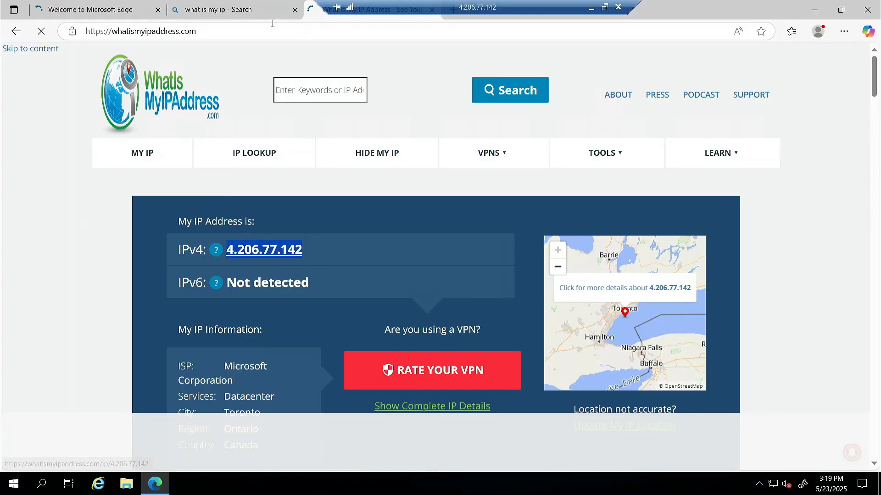
left_click(254, 58)
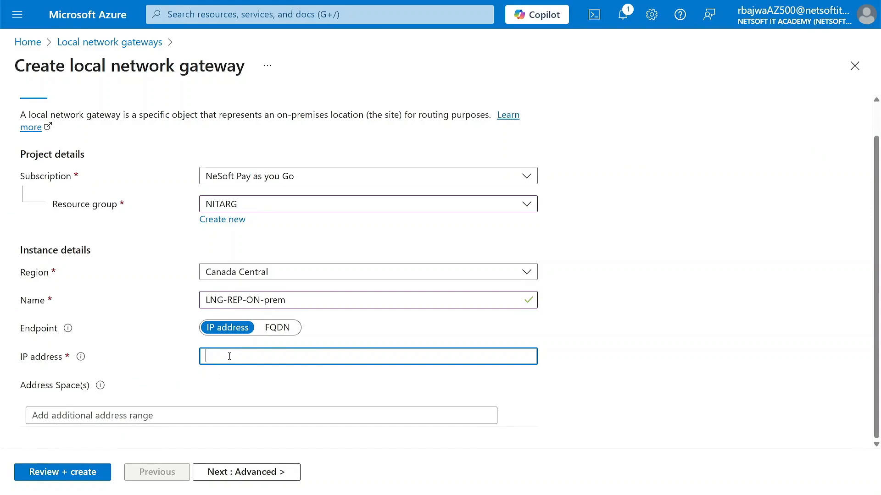
Paste 4.206.77.142 as the local network gateway's IP address
key("ctrl+v")
left_click(176, 378)
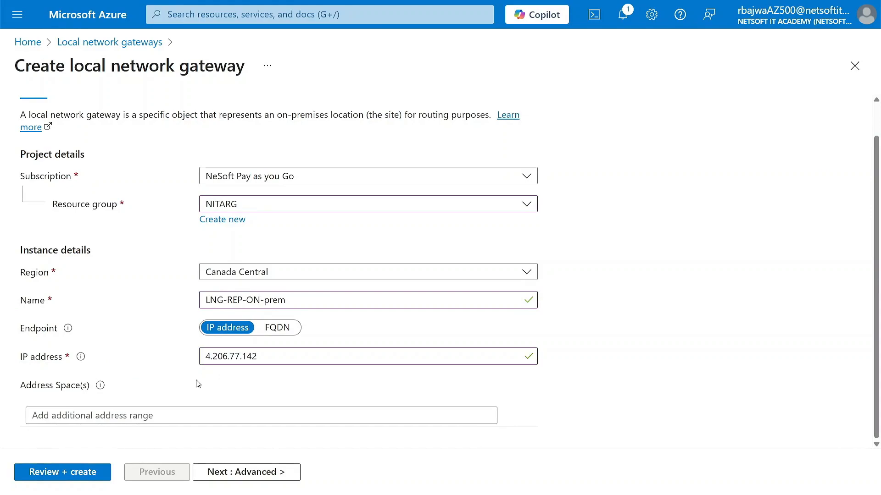
left_click(117, 416)
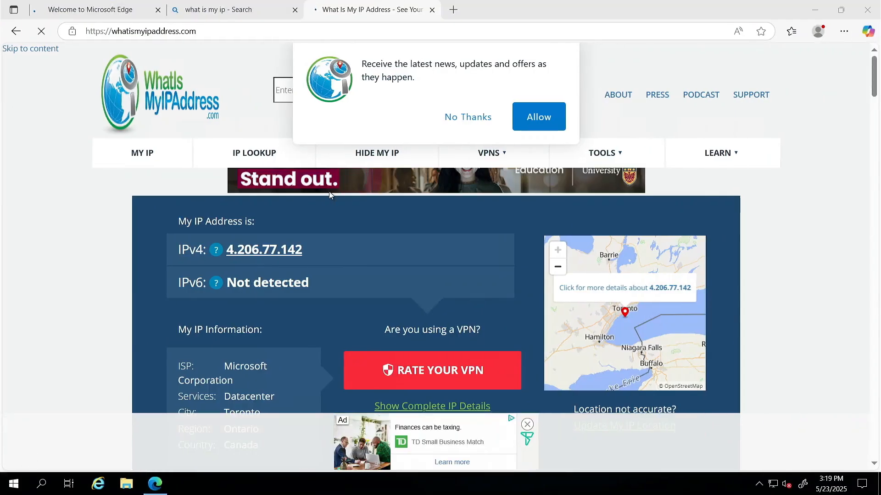
Run ipconfig in Command Prompt to read the server's 192.168.0.4/255.255.255.0 network settings
key("super")
type("cnm")
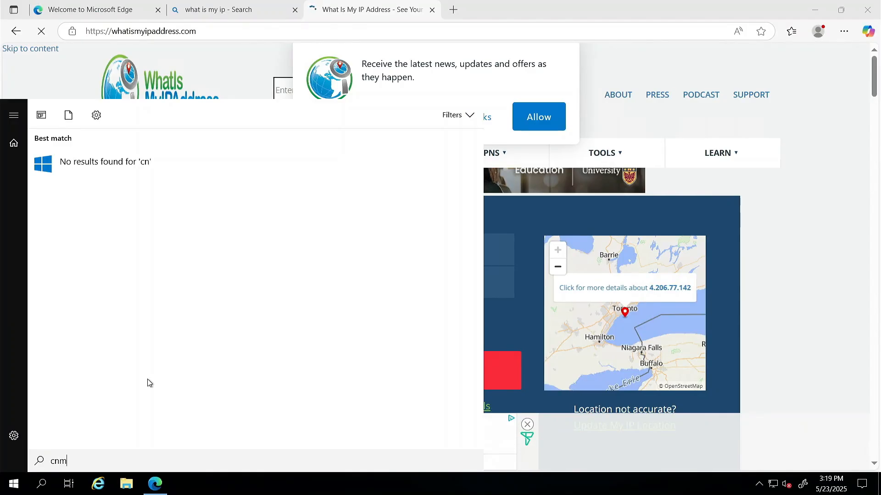
type("d")
key("Return")
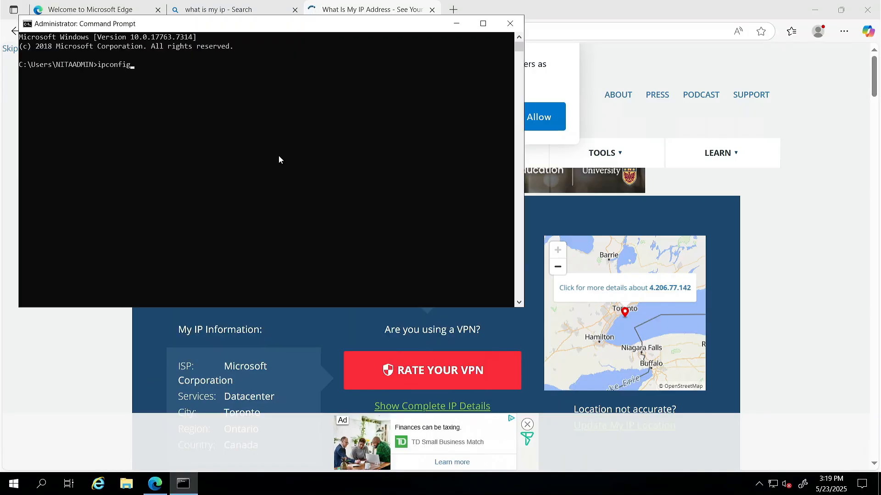
type("ipconfig")
key("Return")
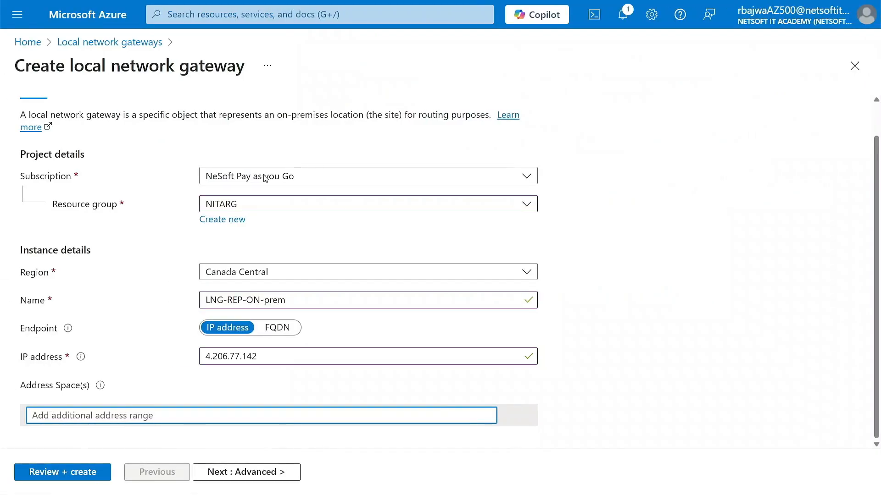
Give the local network gateway address space 192.168.0.0/16 and move to its Advanced (BGP) step
type("18")
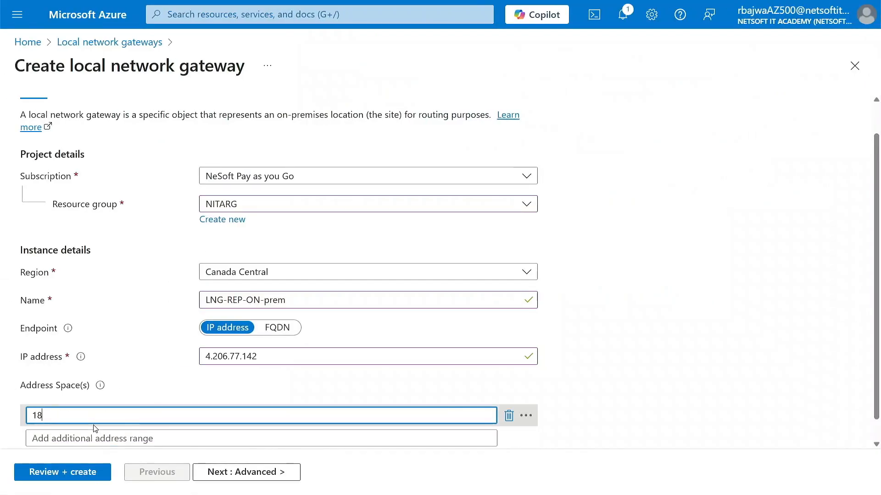
key("BackSpace")
type("92.168.0.0/1")
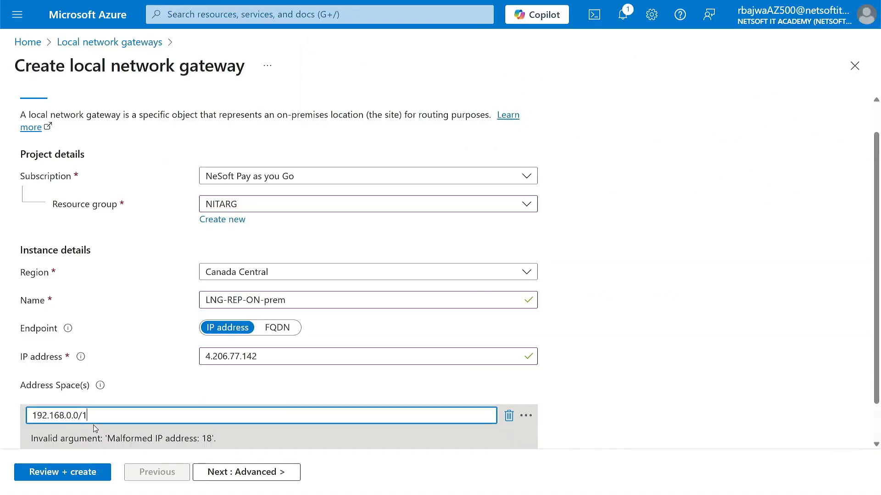
type("6")
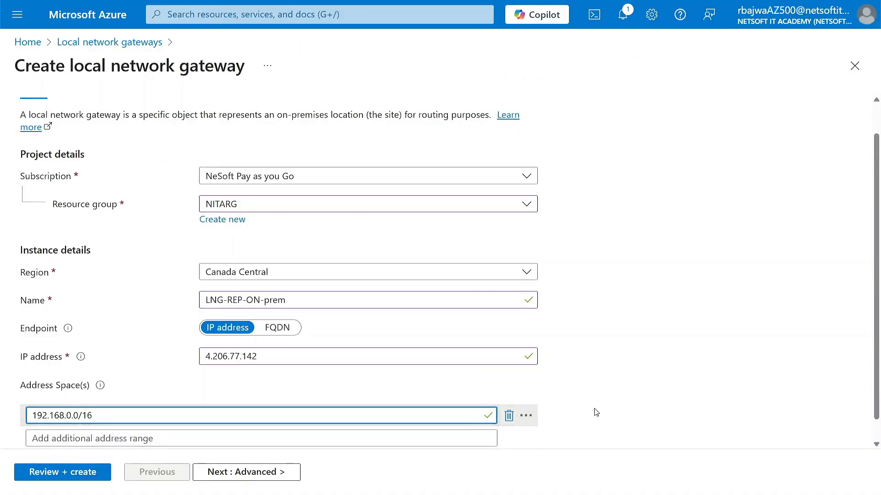
left_click(596, 412)
scroll(596, 412, "down", 2)
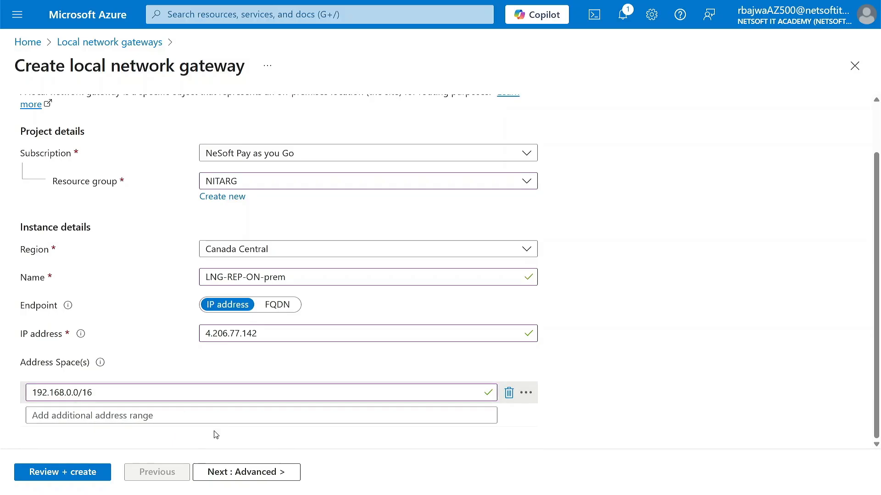
left_click(217, 477)
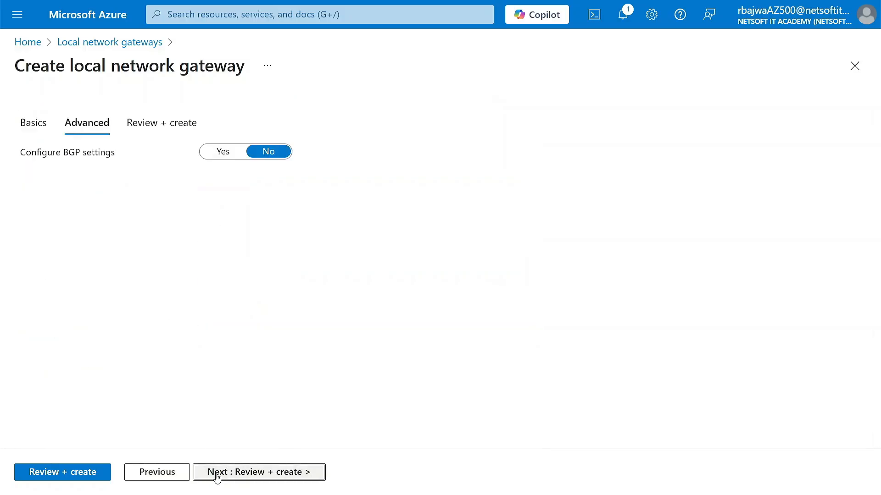
Review and create local network gateway LNG-REP-ON-prem in resource group NITARG
left_click(243, 468)
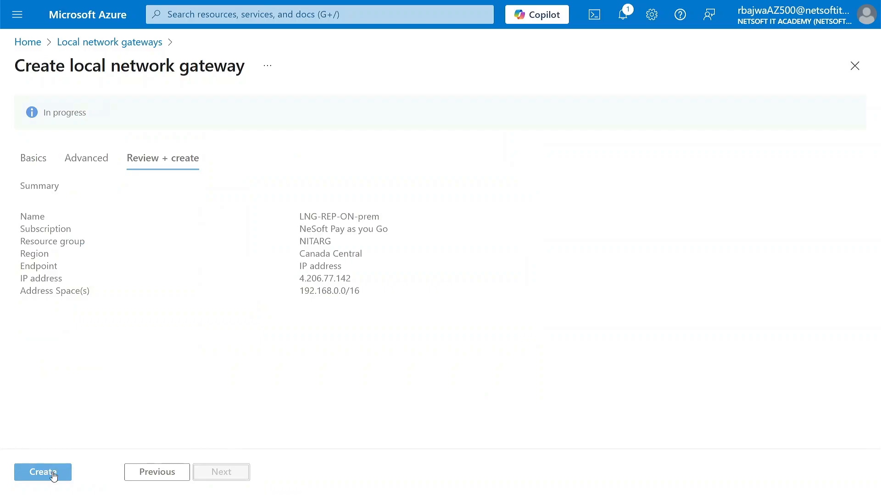
left_click(53, 476)
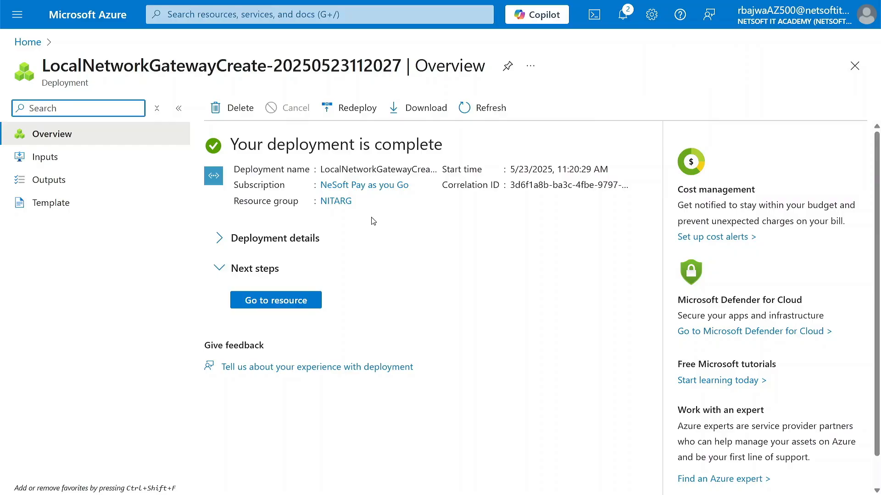
Find Virtual network gateways through portal search and open CLOUD-VNG01's Connections page
left_click(236, 15)
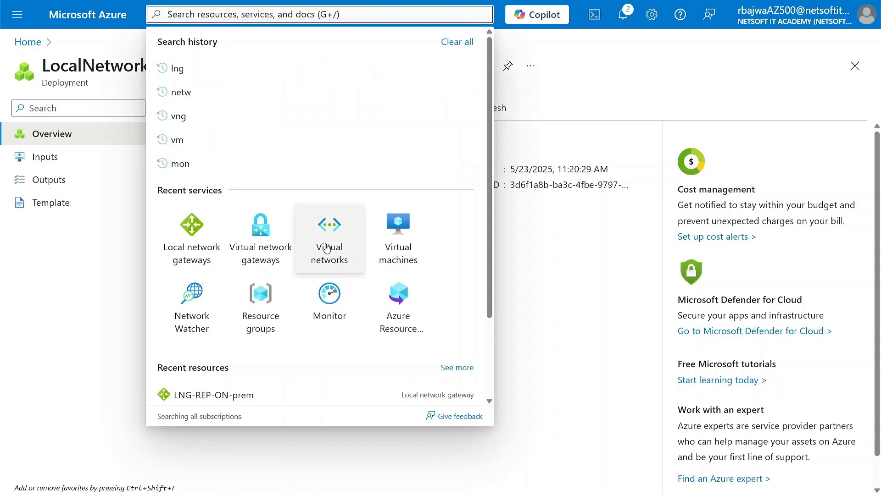
left_click(264, 237)
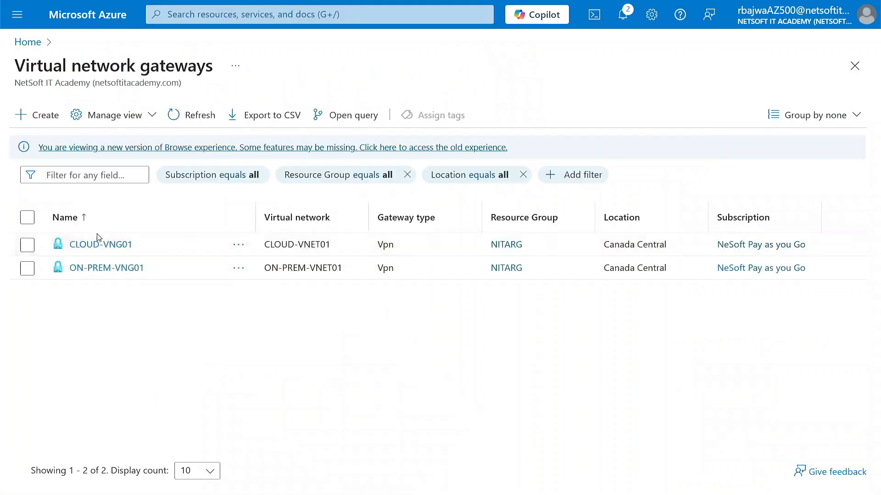
left_click(90, 248)
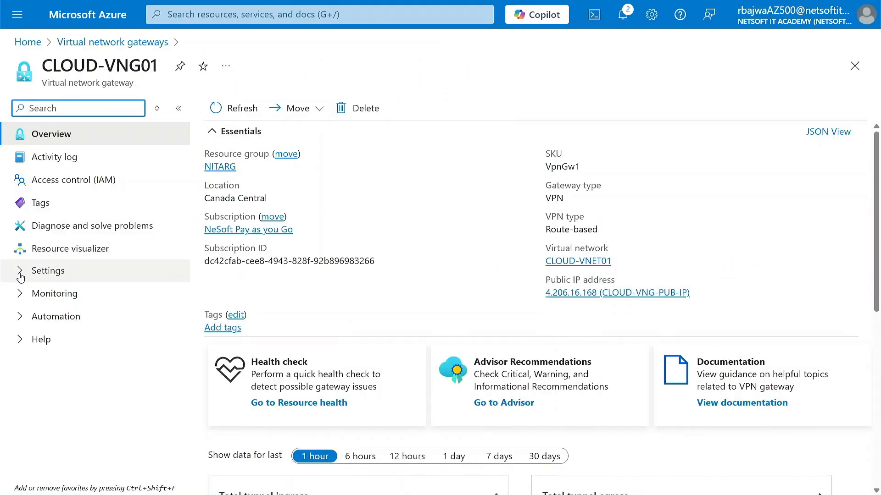
left_click(18, 272)
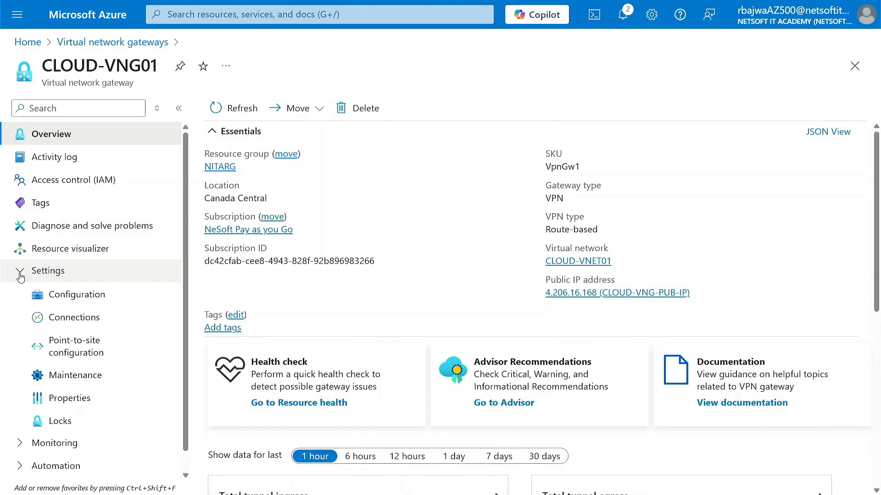
left_click(79, 326)
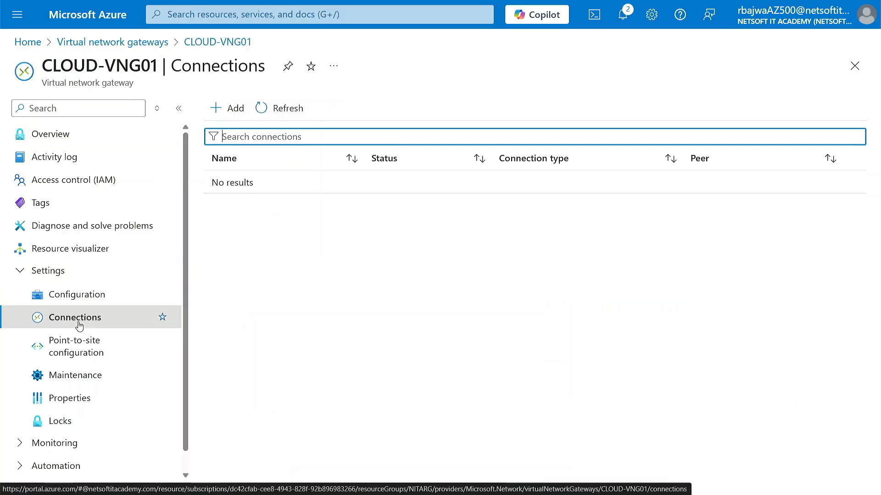
Add a Site-to-site (IPsec) connection named CLOUD-TO-ONPREM to CLOUD-VNG01
left_click(230, 112)
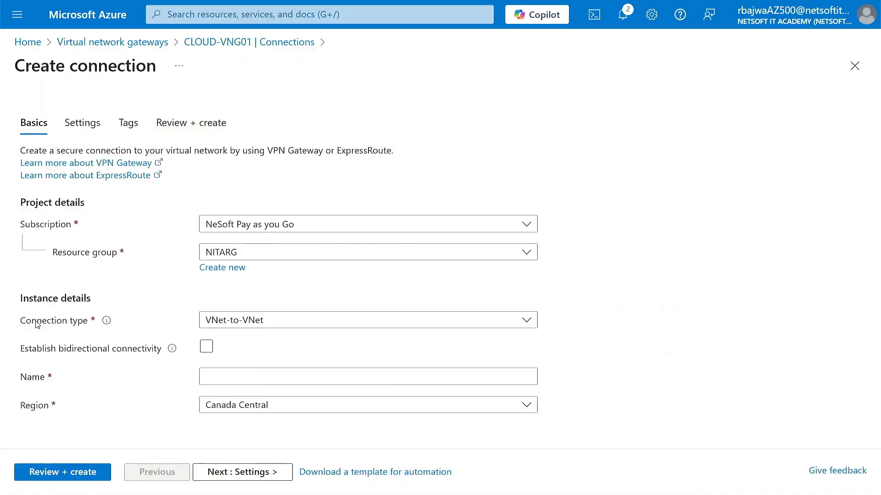
left_click(290, 324)
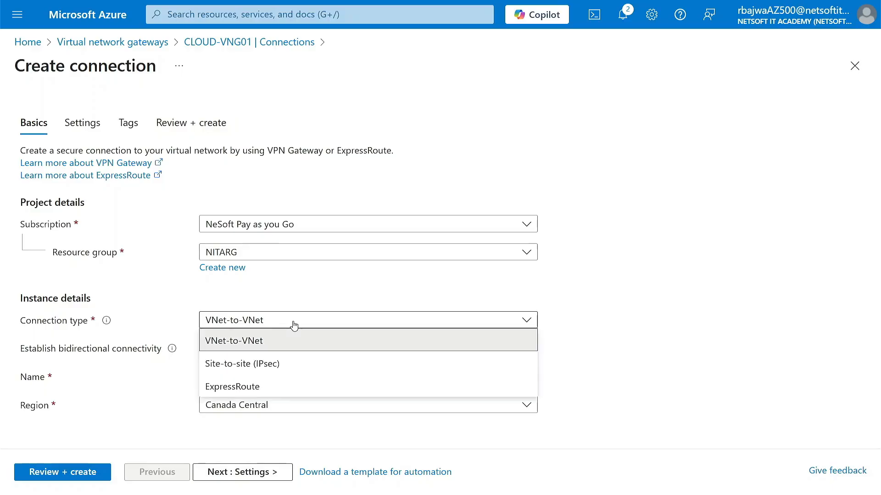
left_click(273, 367)
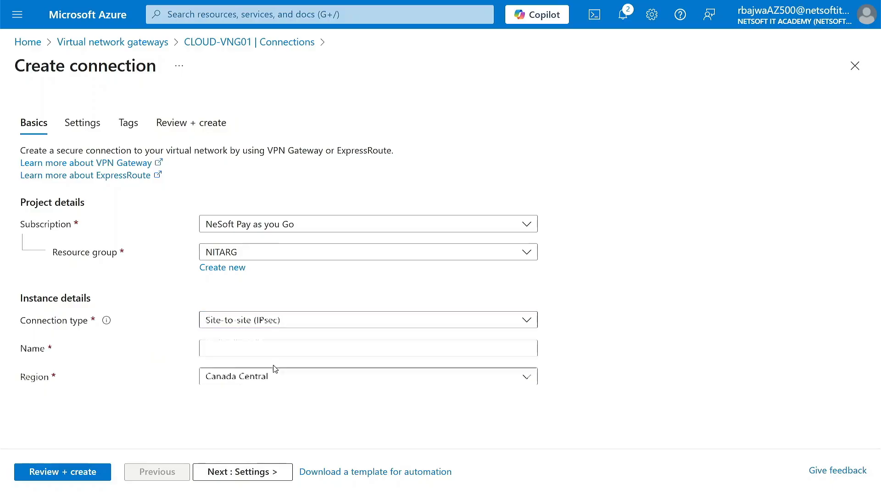
left_click(253, 350)
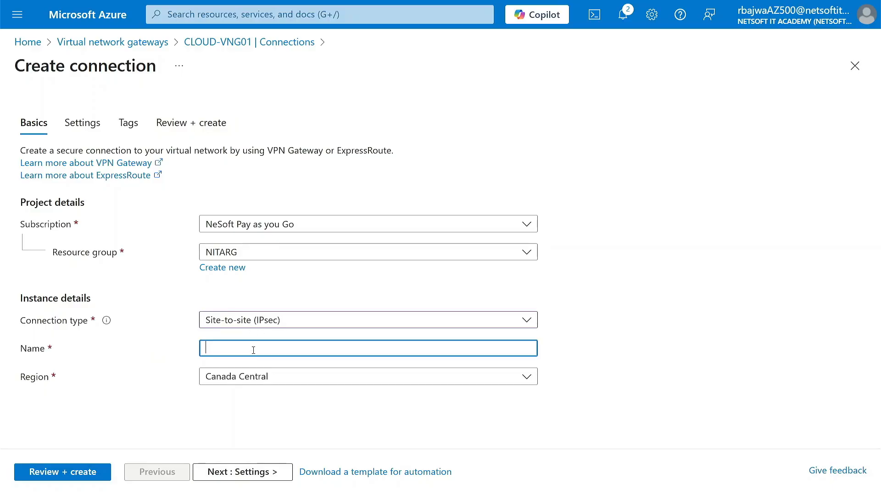
type("CLOU")
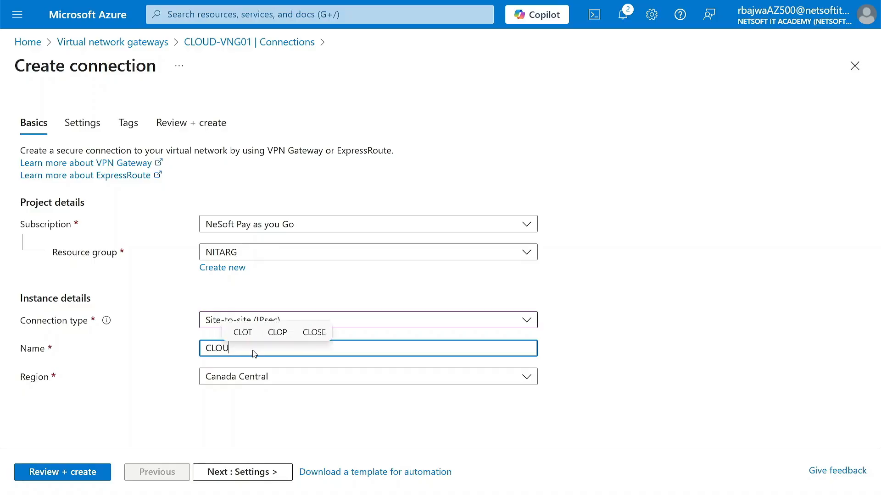
type("D-")
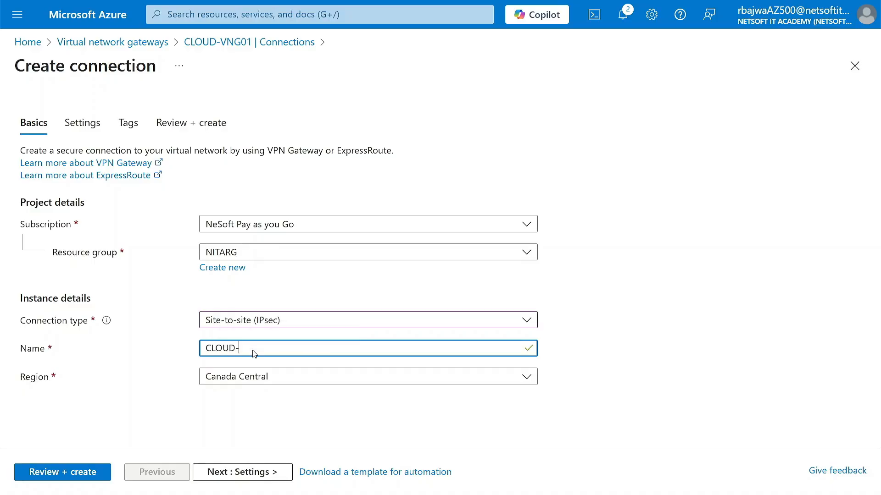
type("TO-ONP")
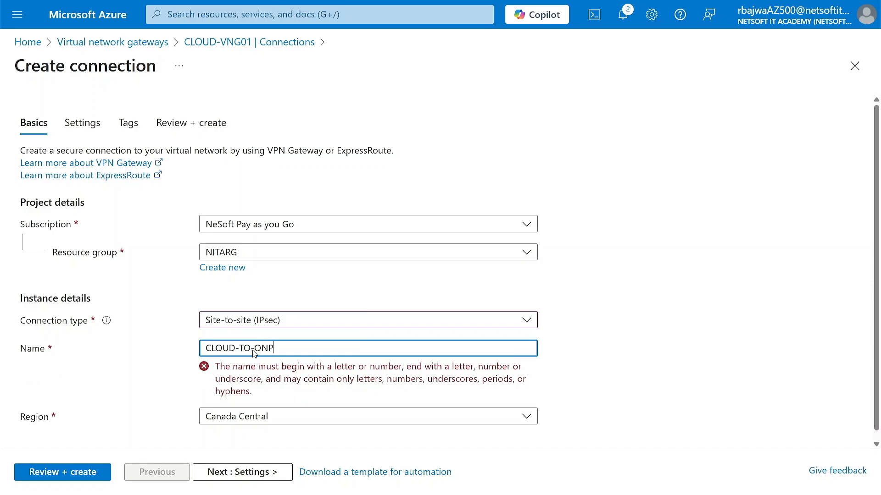
type("REM")
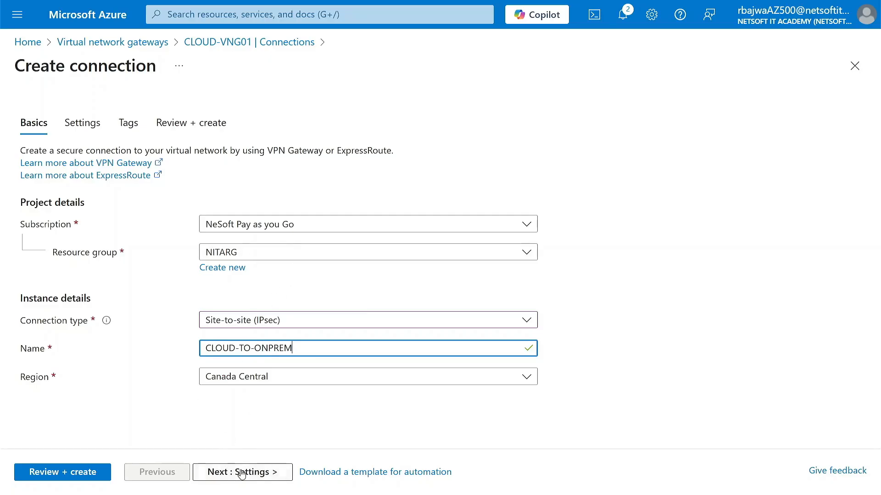
On the connection's Settings, select virtual gateway CLOUD-VNG01 and local gateway LNG-REP-ON-prem
left_click(222, 470)
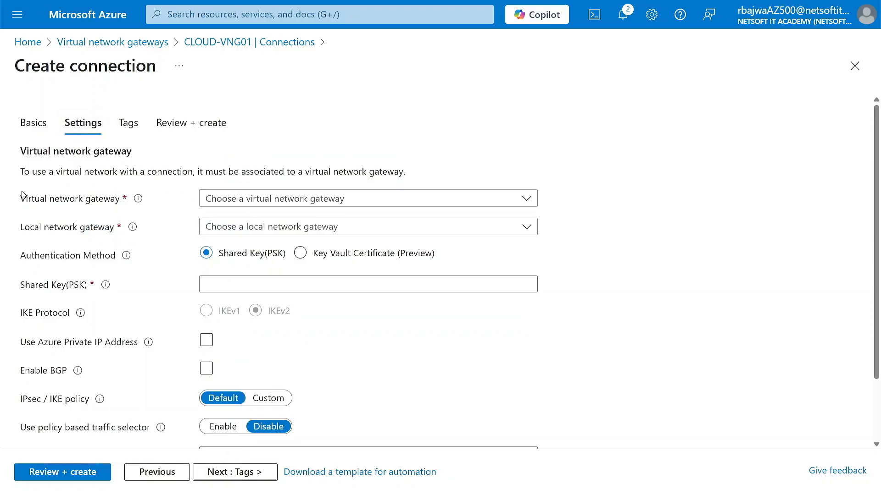
left_click(247, 200)
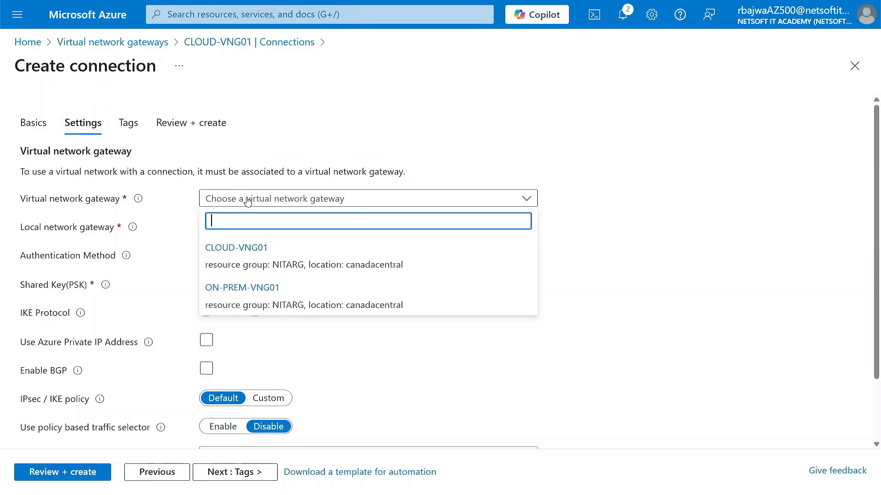
left_click(252, 259)
left_click(289, 231)
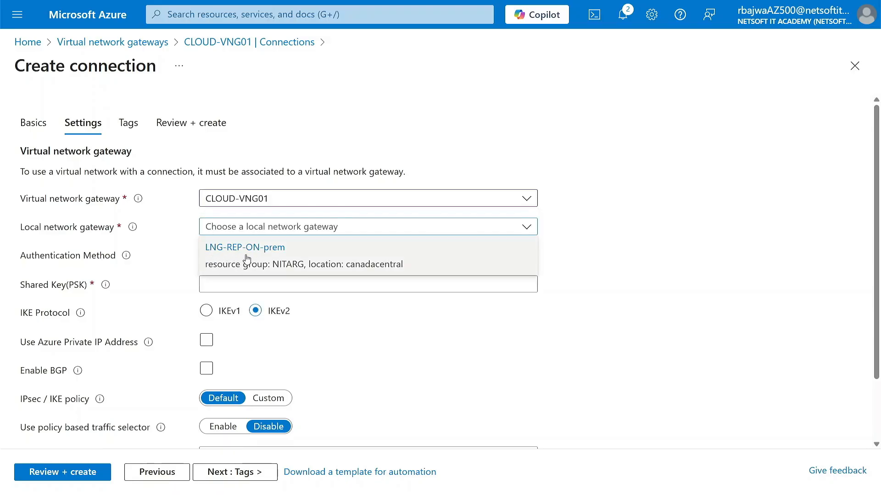
left_click(233, 262)
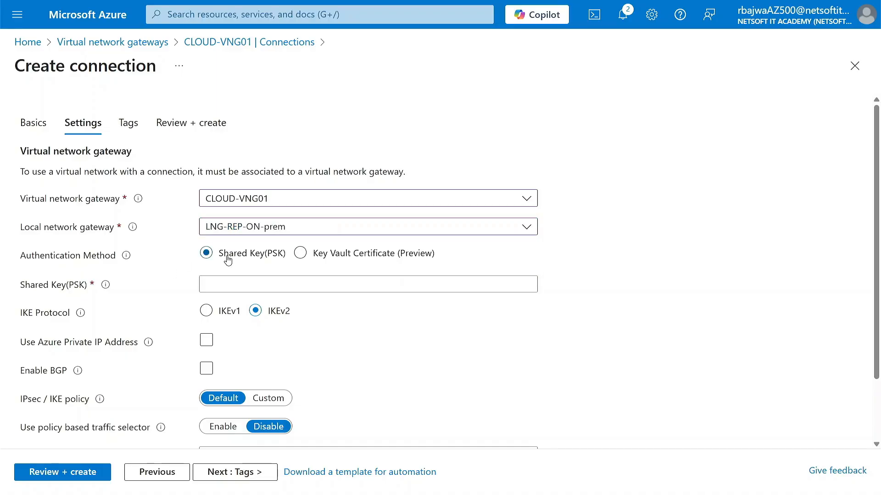
Enter and verify the shared key, keep IKEv2, and continue to Tags
left_click(227, 286)
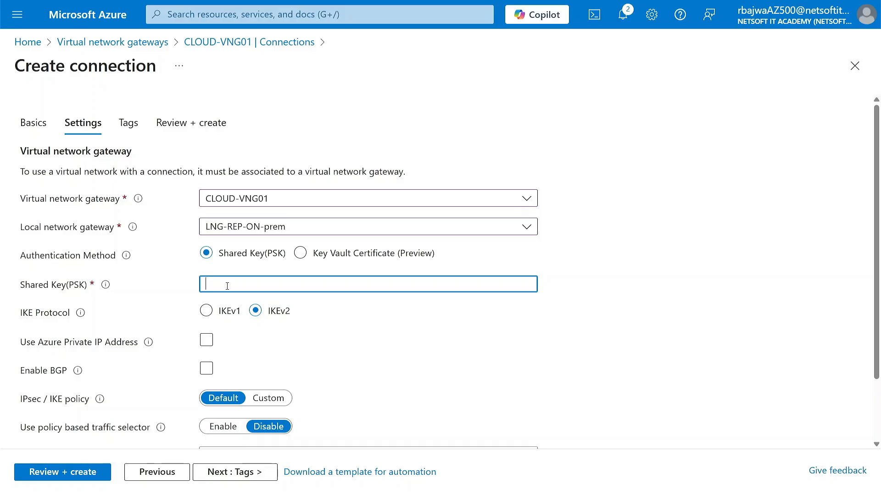
type("••")
left_click(529, 284)
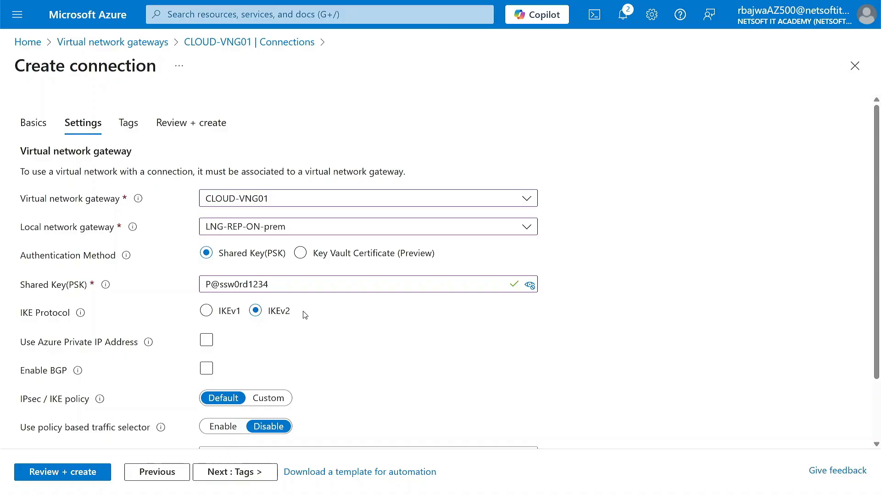
scroll(295, 344, "down", 2)
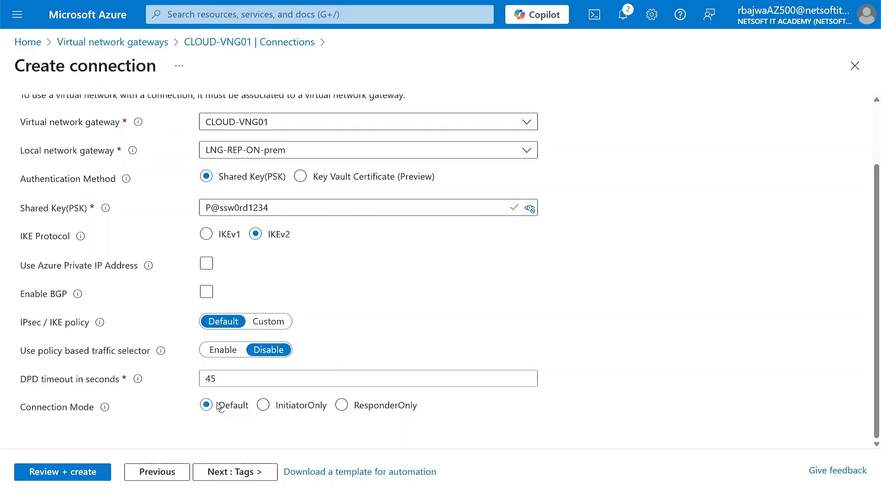
scroll(303, 288, "up", 2)
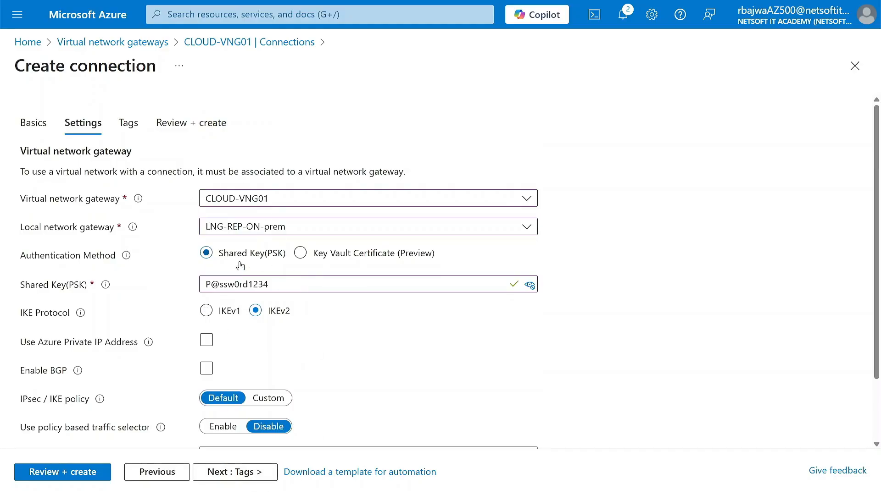
left_click(225, 476)
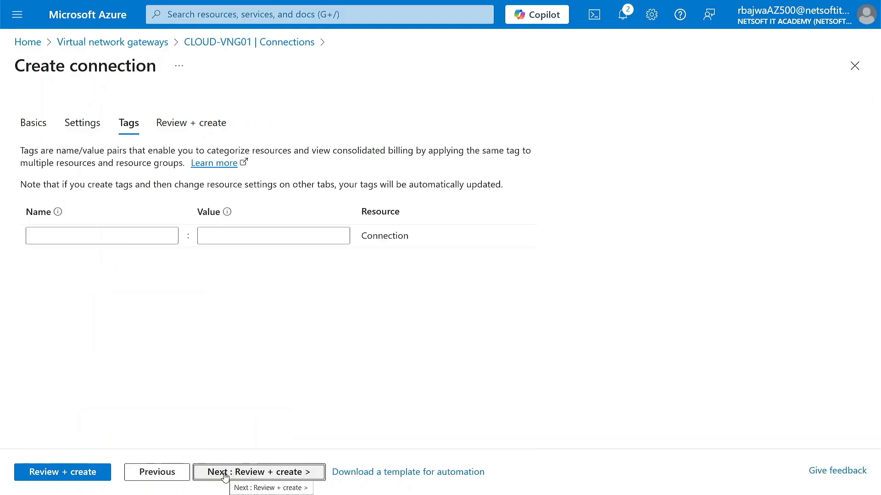
Create the CLOUD-TO-ONPREM connection and check its deployment result from the home page
left_click(225, 476)
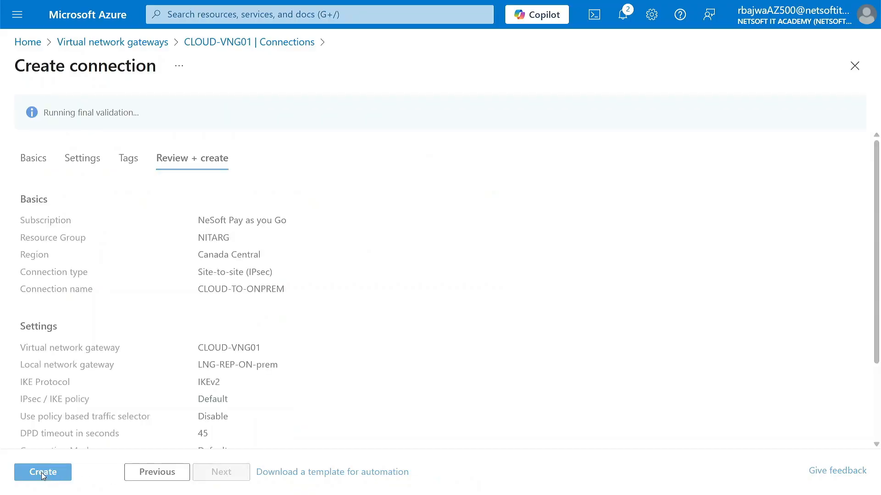
left_click(45, 479)
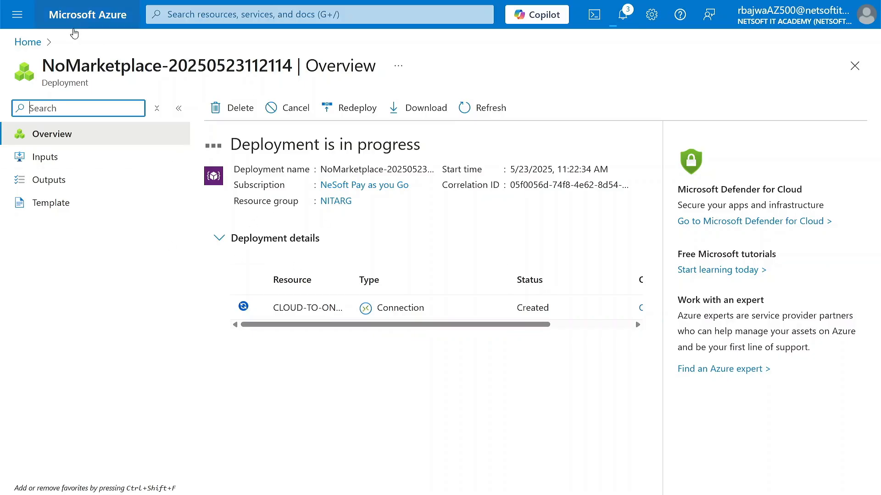
left_click(92, 16)
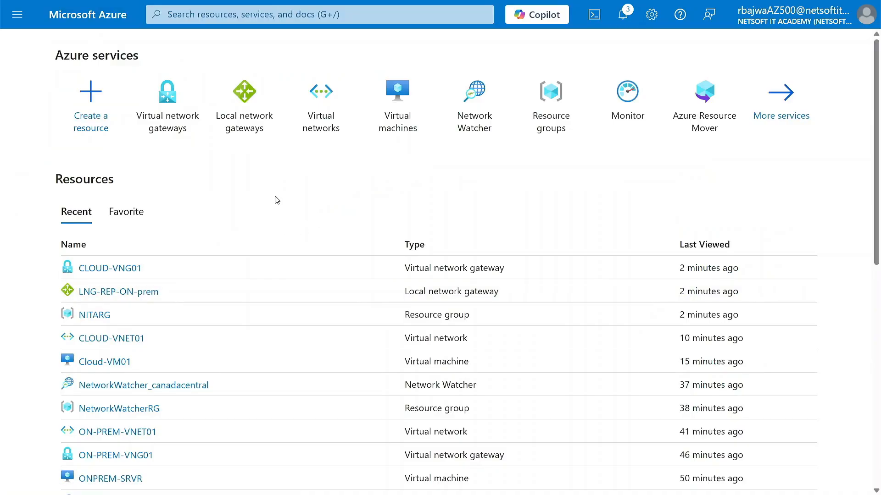
left_click(707, 133)
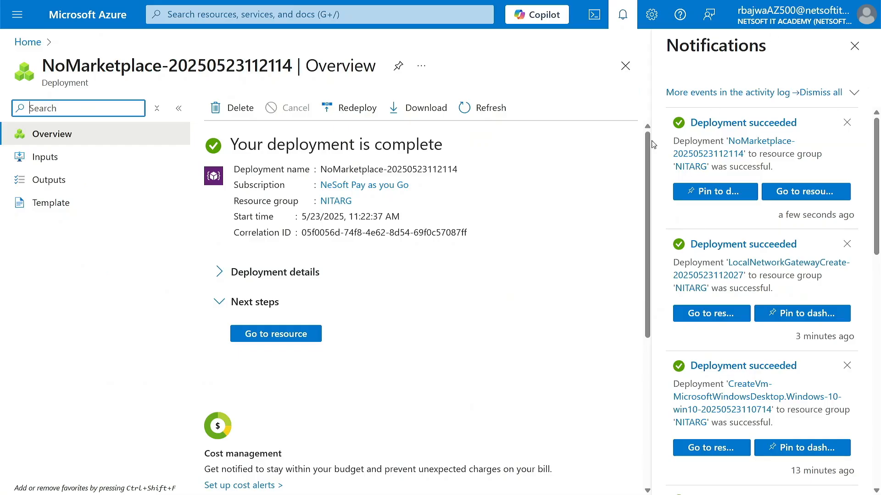
Reopen CLOUD-VNG01's Connections page via search and dismiss the notifications panel
left_click(260, 16)
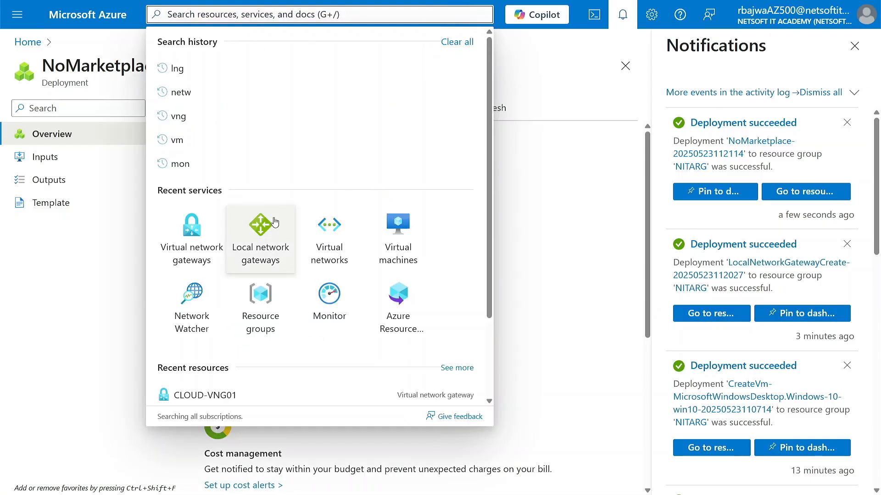
left_click(204, 236)
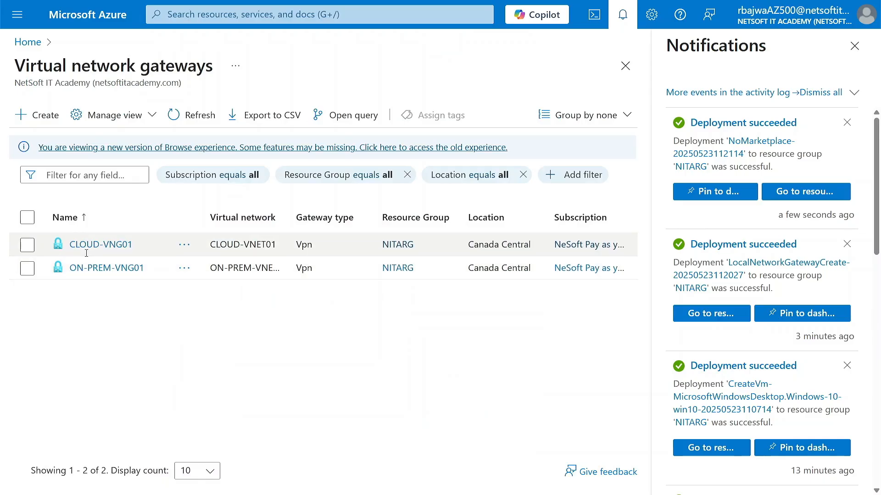
left_click(94, 247)
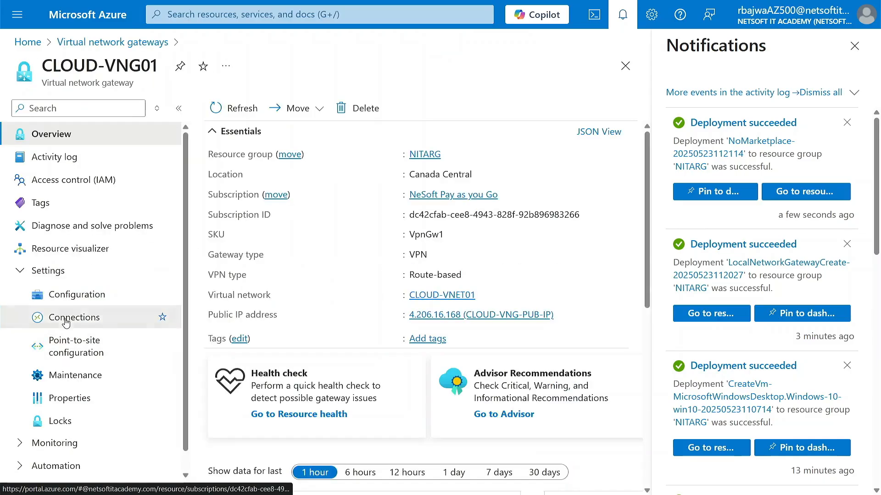
left_click(78, 318)
left_click(854, 46)
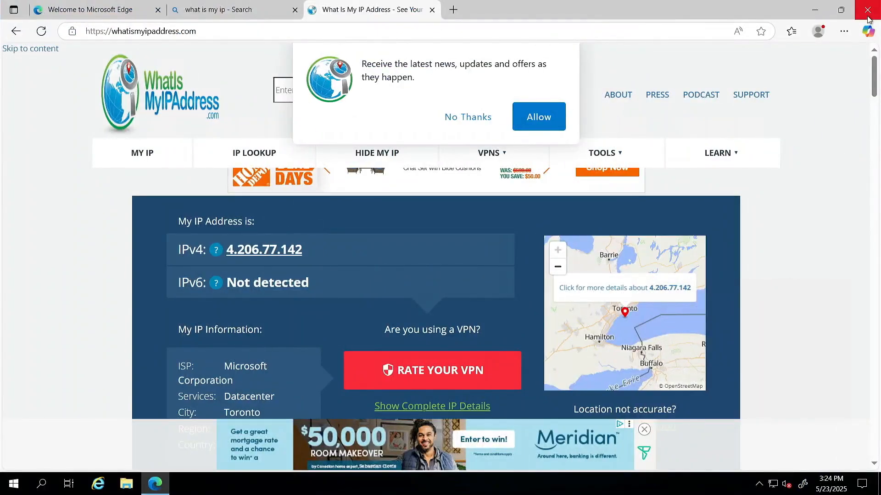
Close Edge after noting the public IPv4 address 4.206.77.142
left_click(814, 14)
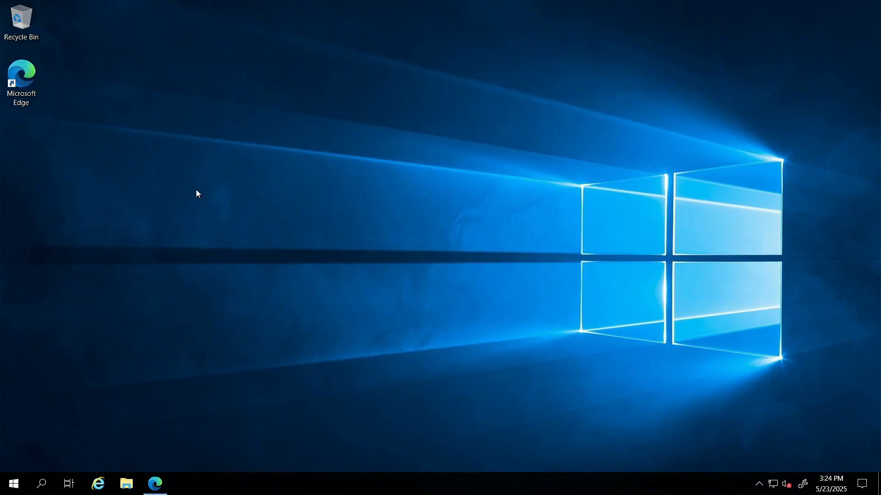
Launch Server Manager and Remote Desktop Connection, dismissing the Windows Admin Center promotion
left_click(14, 487)
left_click(222, 159)
left_click(14, 484)
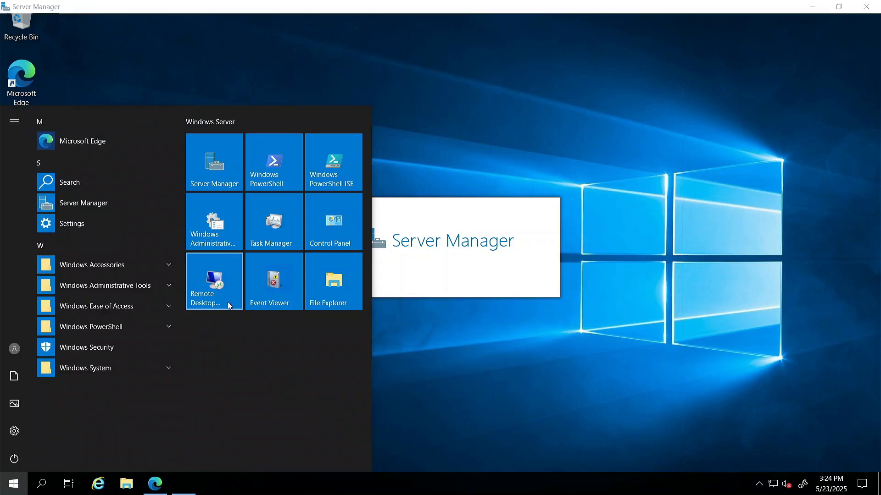
type("rdp")
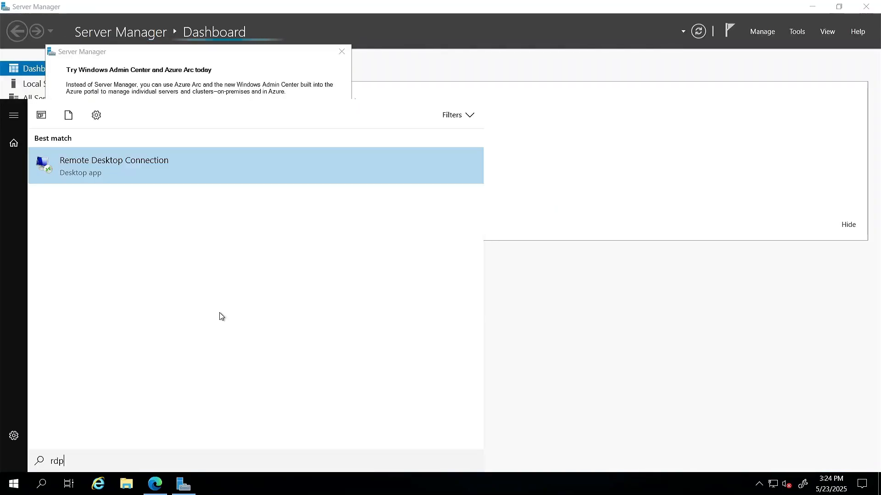
left_click(147, 169)
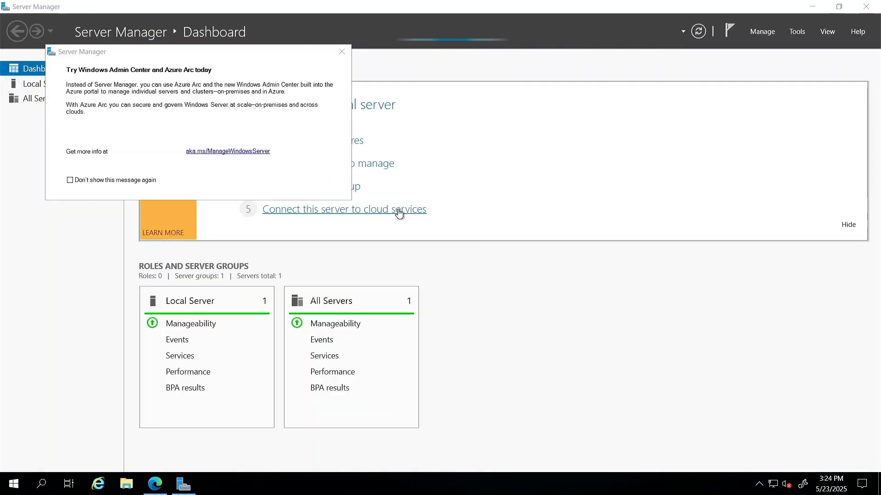
left_click(343, 53)
Attempt a remote desktop connection to 10.0.0.4, then cancel it
left_click(411, 152)
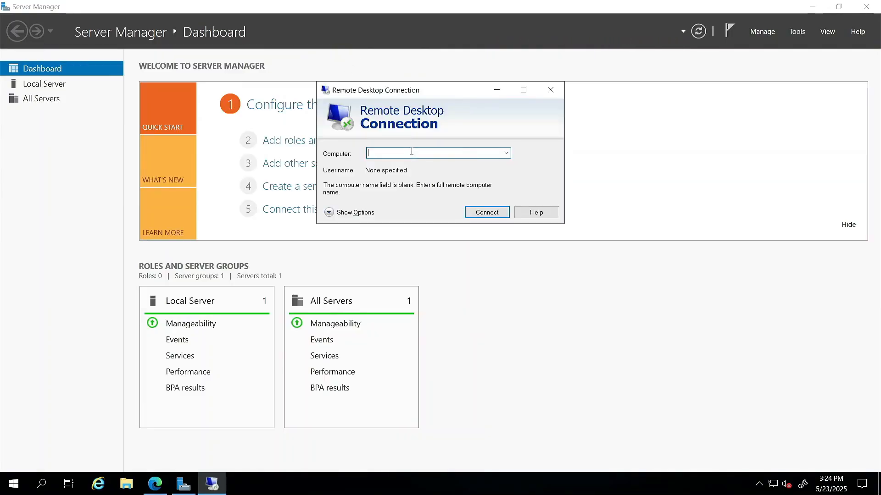
type("10.0.0")
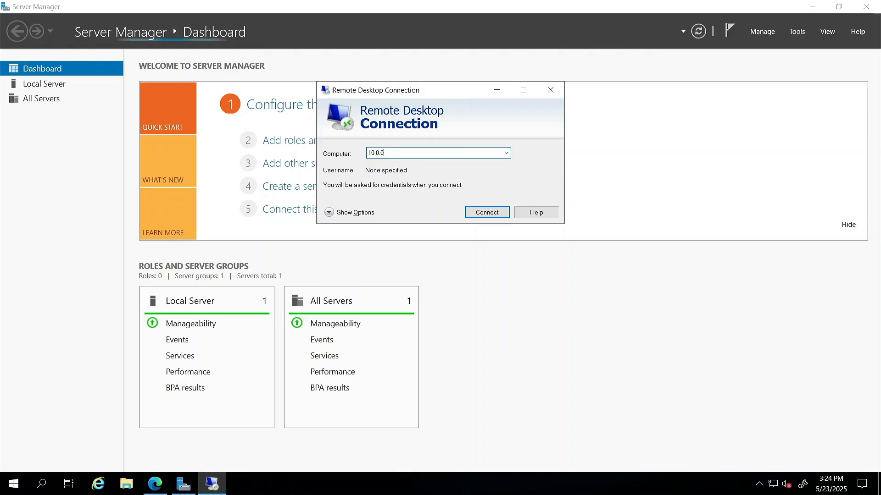
type(".4")
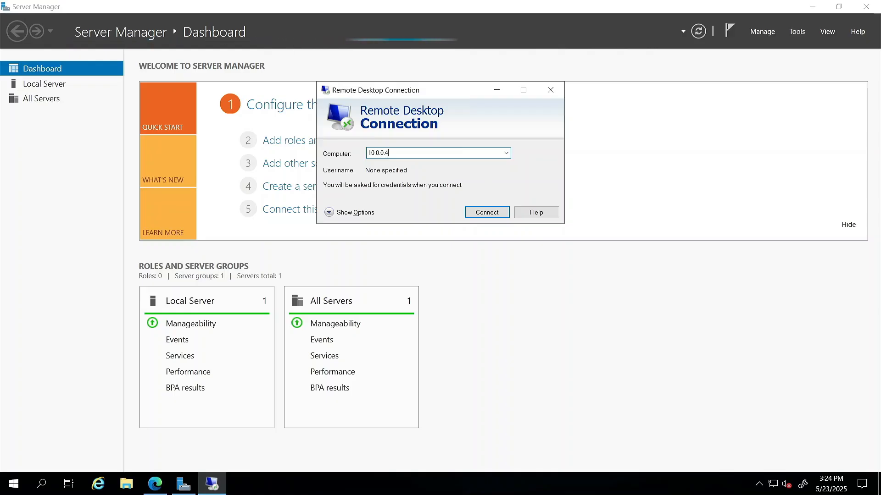
key("Return")
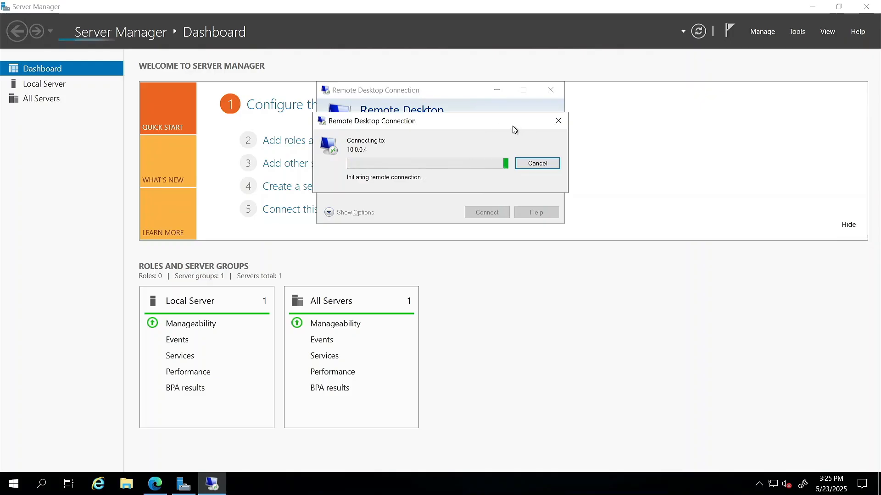
left_click(538, 164)
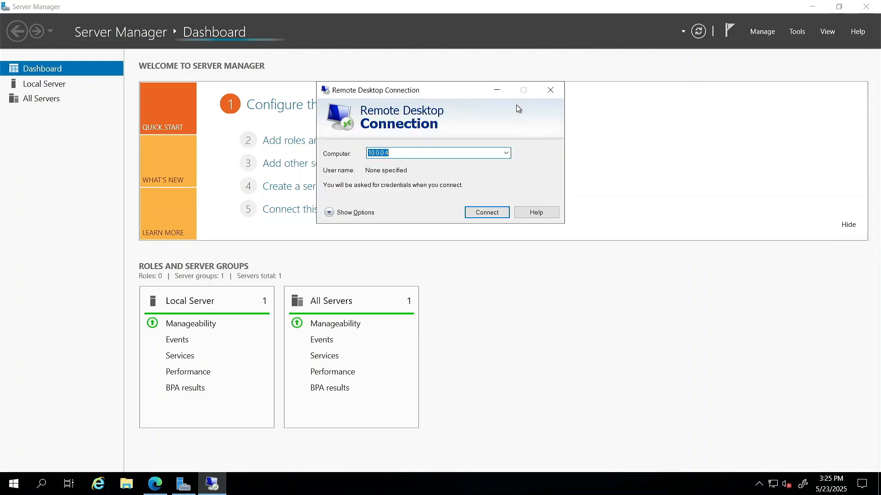
Start a role-based Add Roles and Features install on this server, selecting Remote Access
left_click(498, 90)
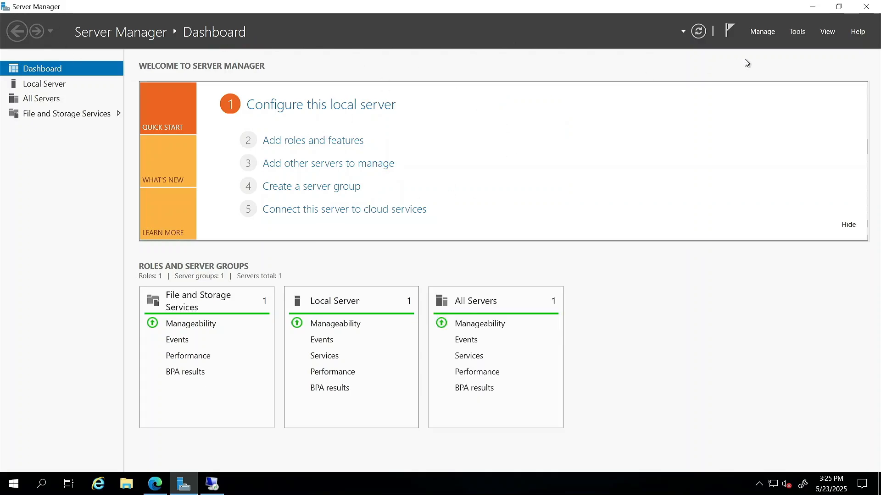
left_click(762, 32)
left_click(683, 44)
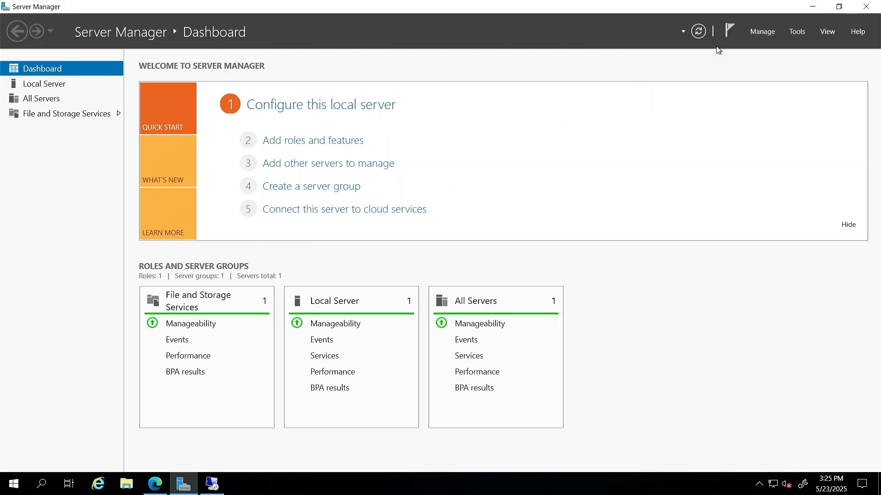
left_click(363, 367)
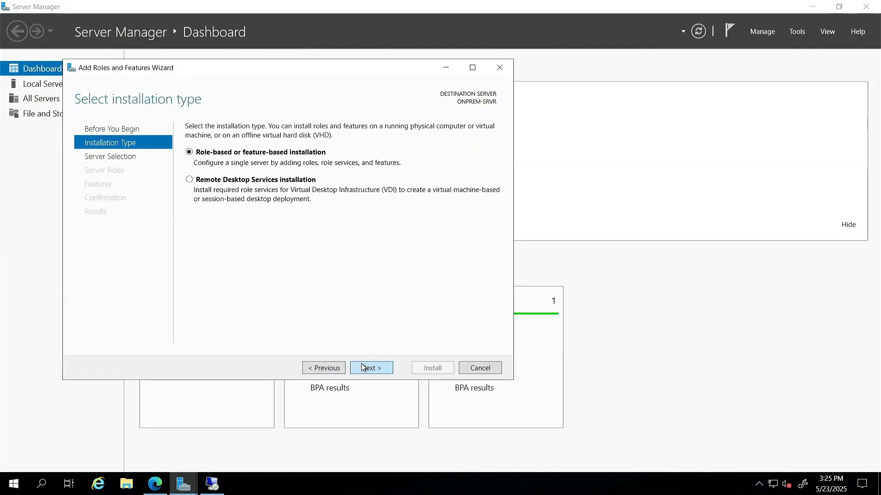
left_click(363, 368)
left_click(362, 367)
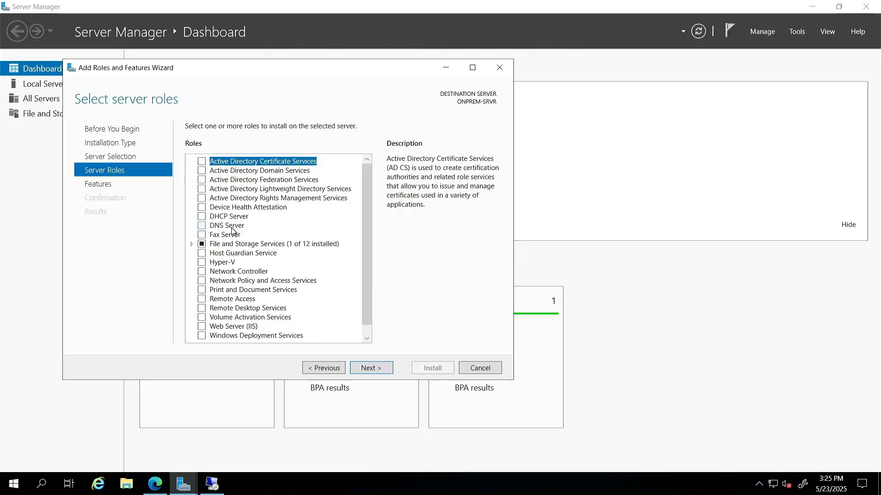
left_click(216, 303)
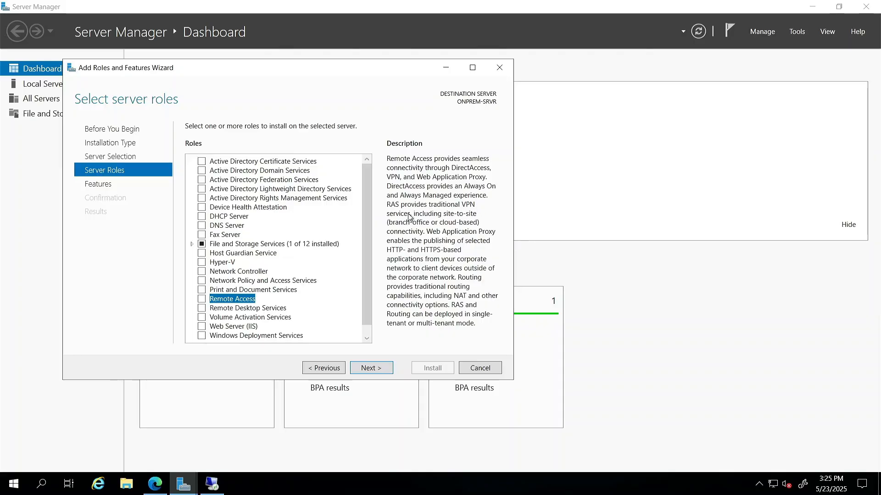
left_click(202, 299)
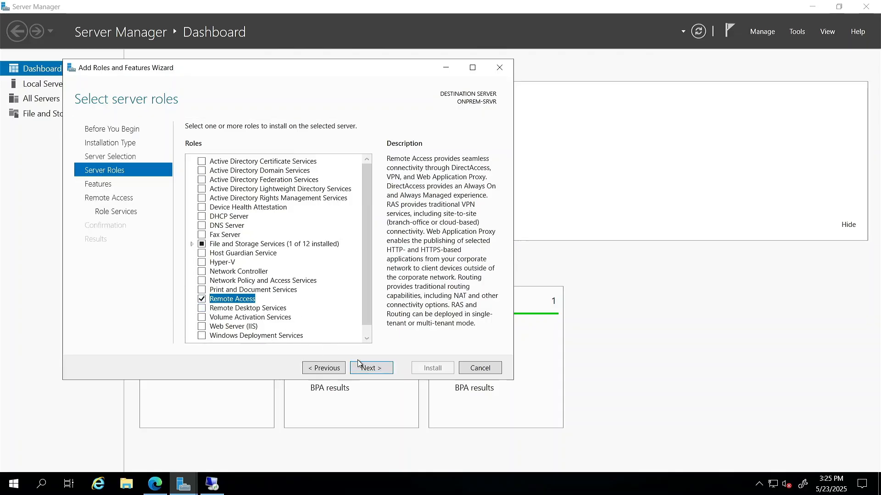
Include DirectAccess and VPN (RAS) and Routing role services, keep web server defaults, and install
left_click(370, 369)
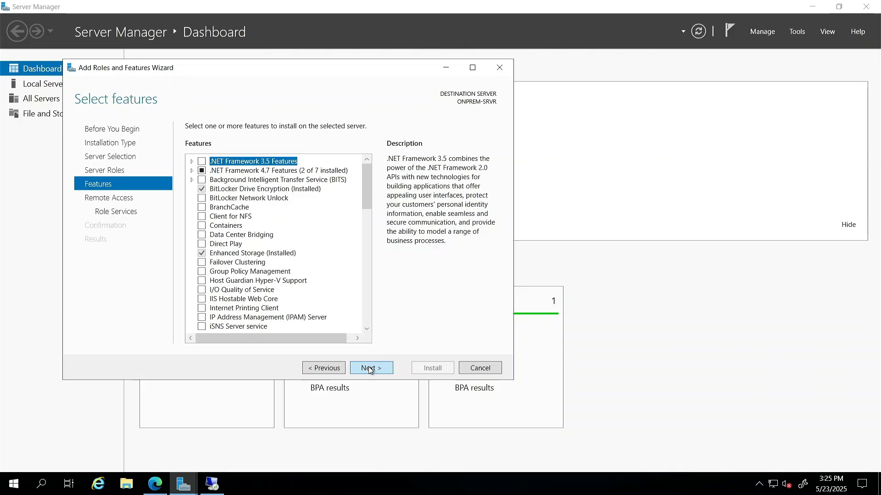
left_click(371, 370)
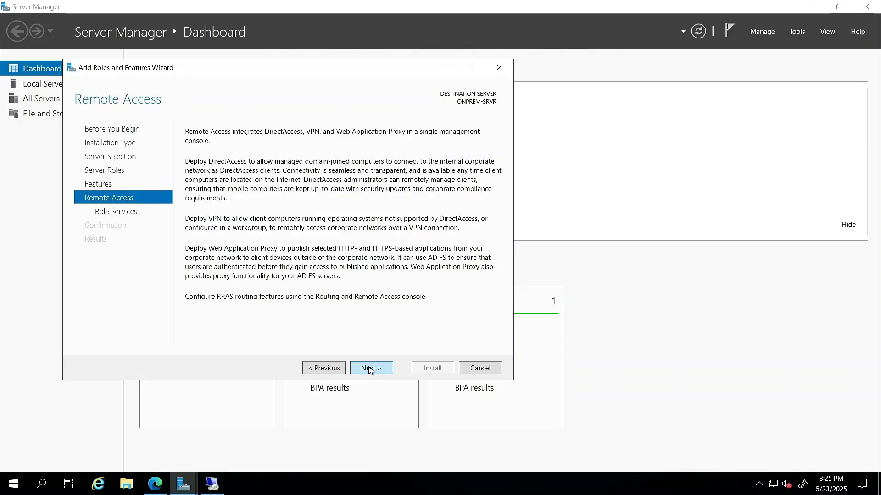
left_click(370, 368)
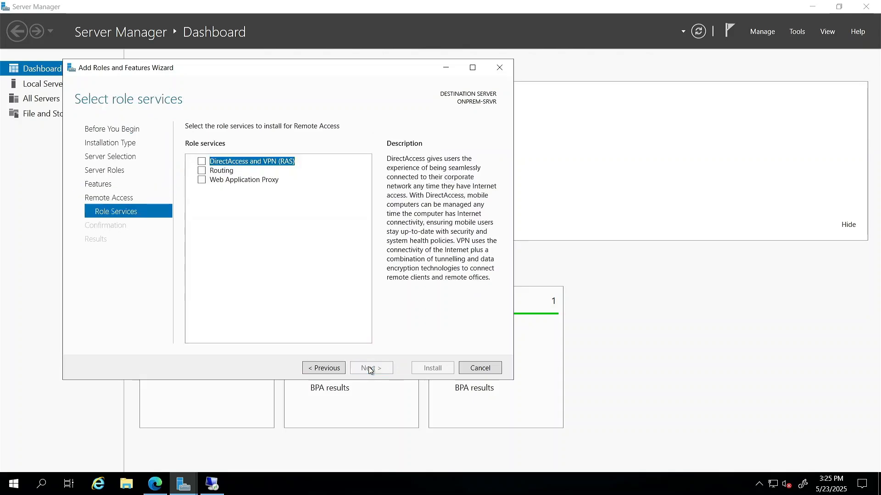
left_click(201, 161)
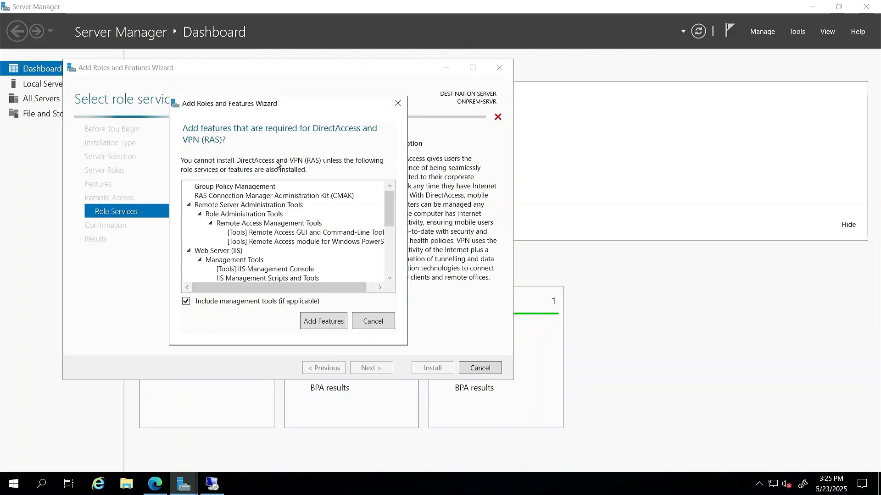
left_click(323, 322)
left_click(202, 171)
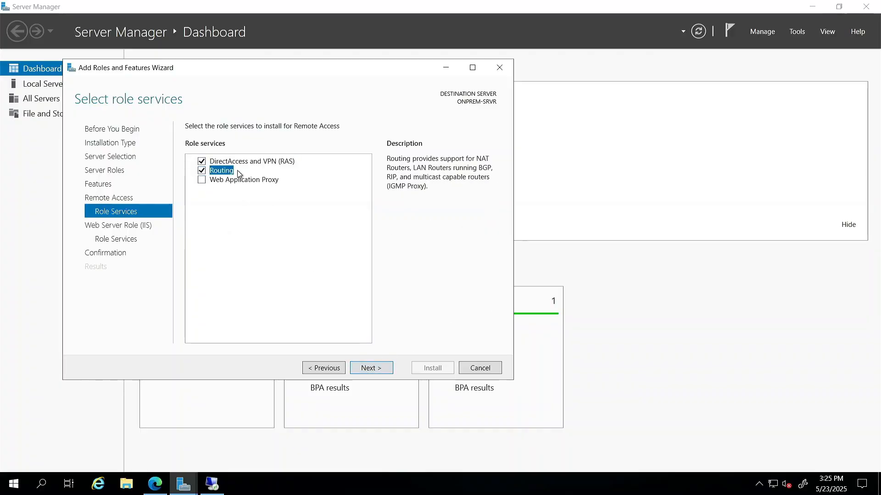
left_click(372, 369)
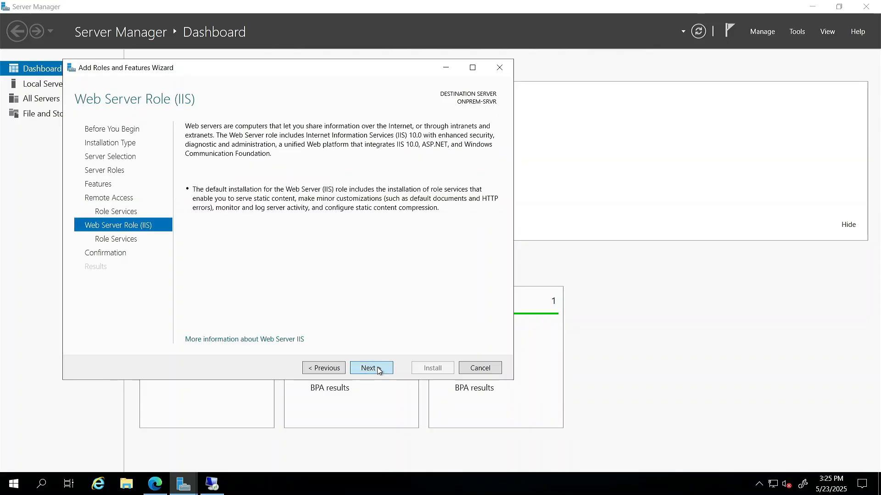
left_click(370, 369)
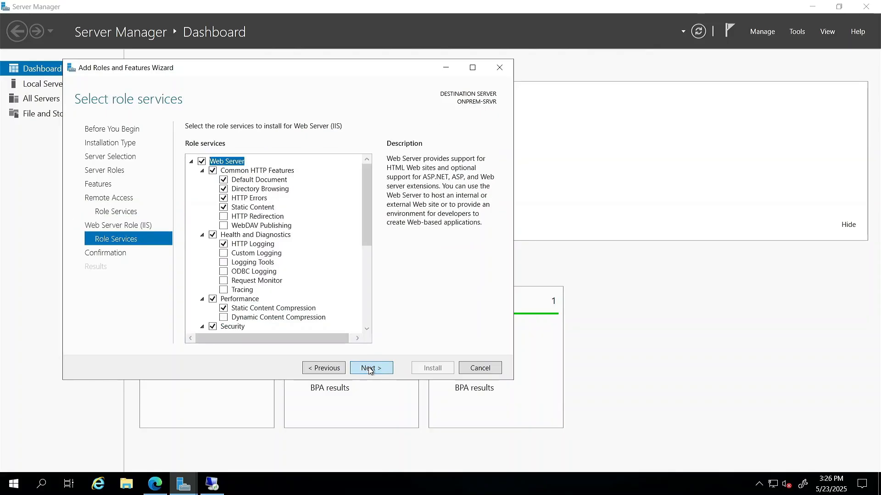
left_click(370, 369)
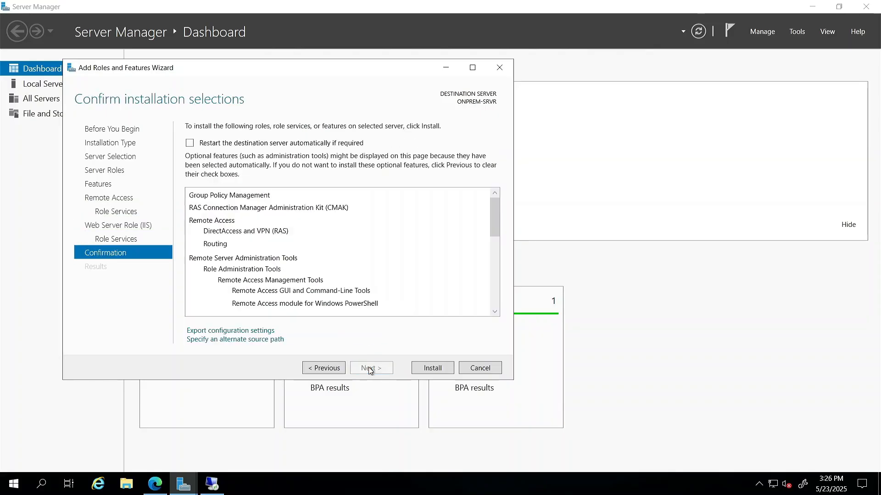
left_click(432, 369)
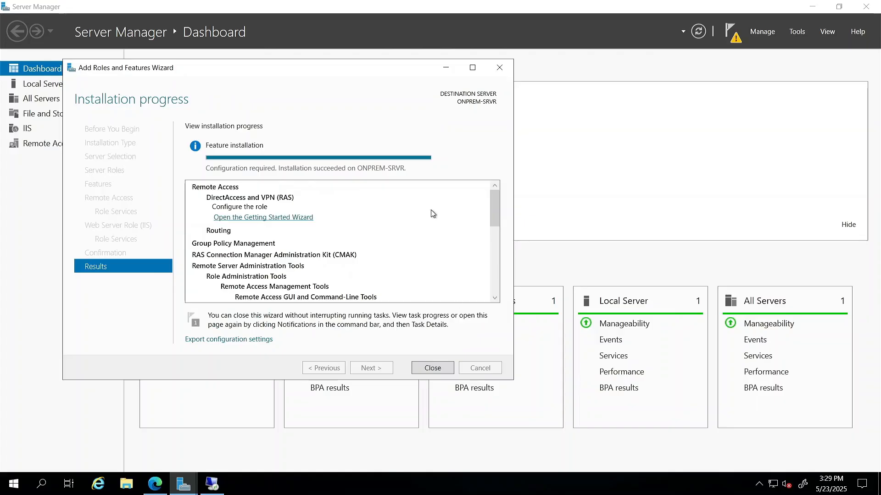
left_click_drag(361, 66, 412, 69)
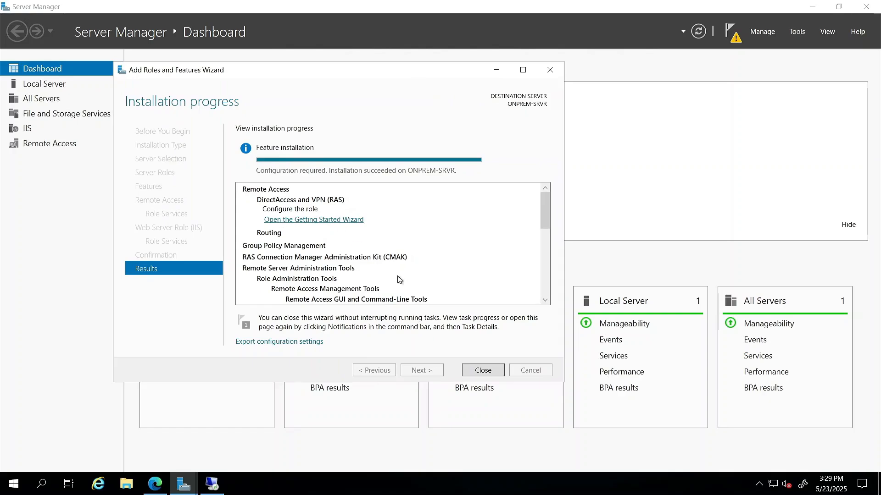
Launch the remote access Getting Started Wizard from notifications and choose Deploy VPN only
left_click(482, 370)
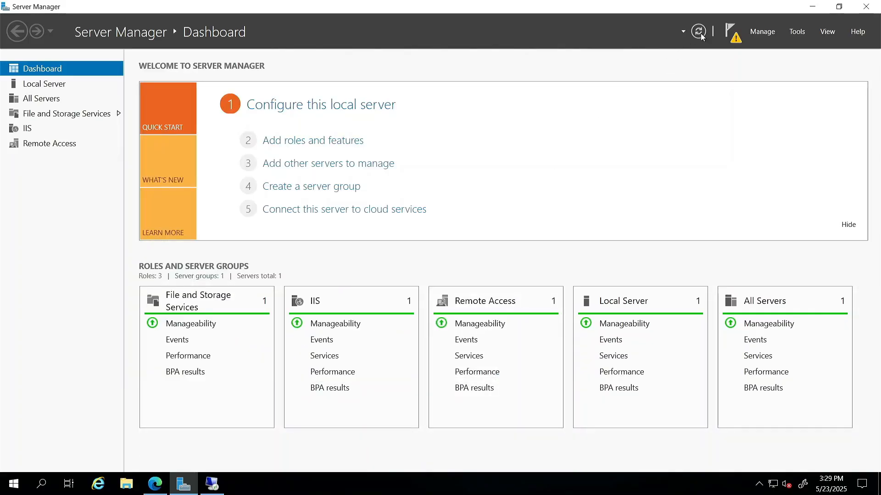
left_click(732, 31)
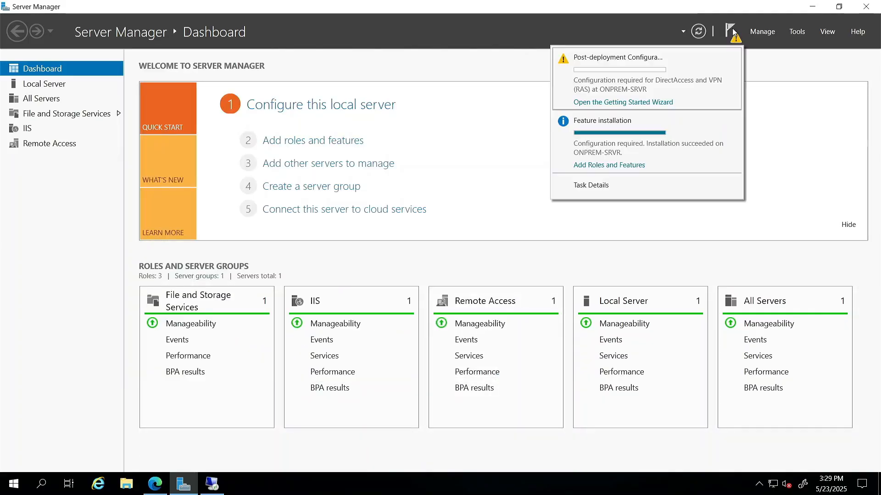
left_click(621, 103)
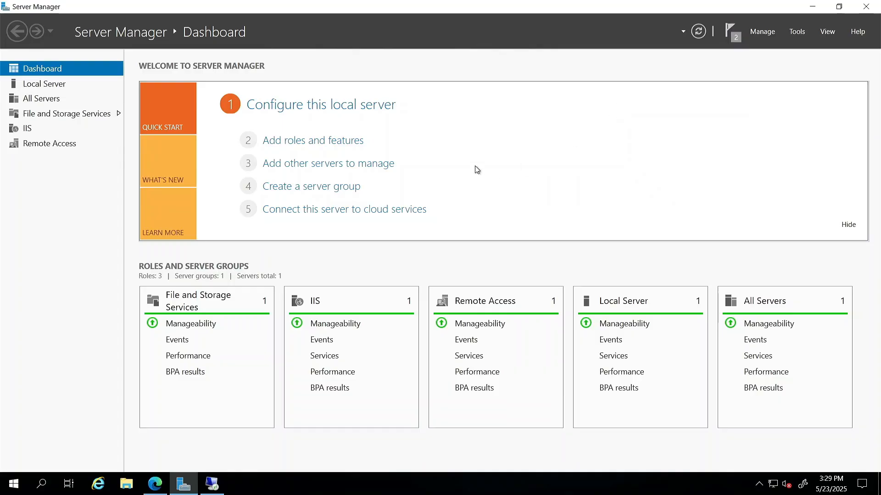
left_click(813, 7)
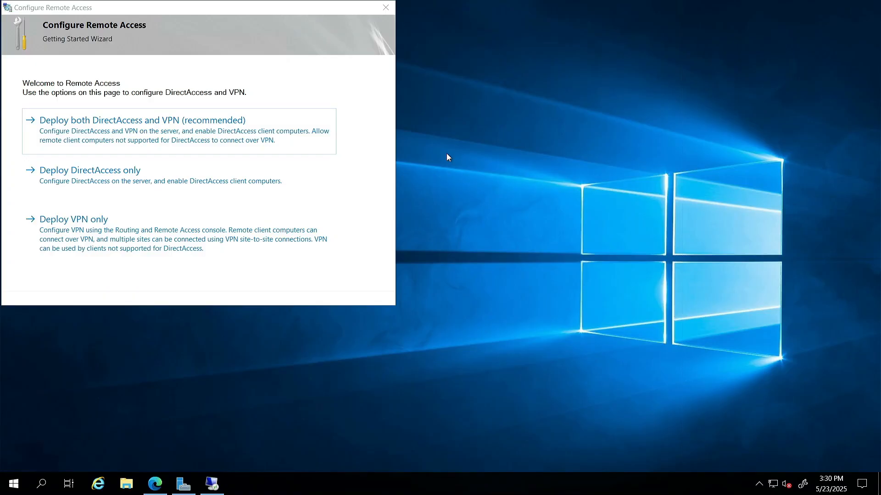
left_click_drag(255, 13, 273, 45)
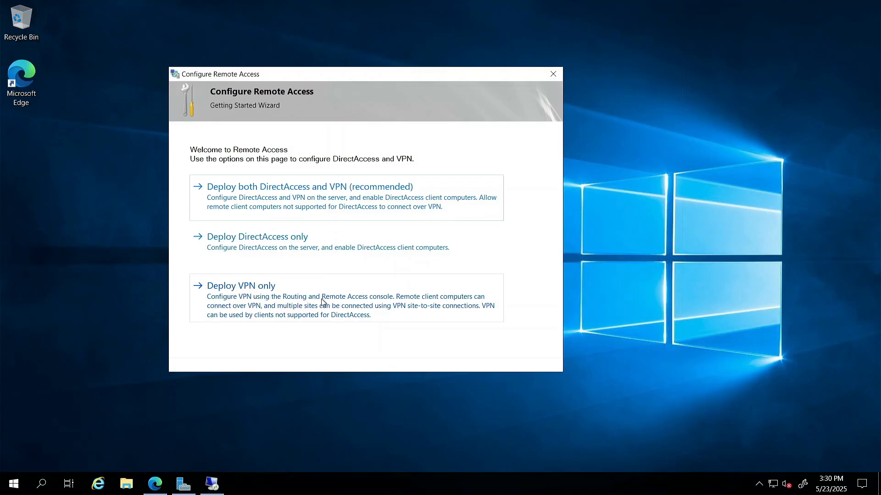
left_click(275, 296)
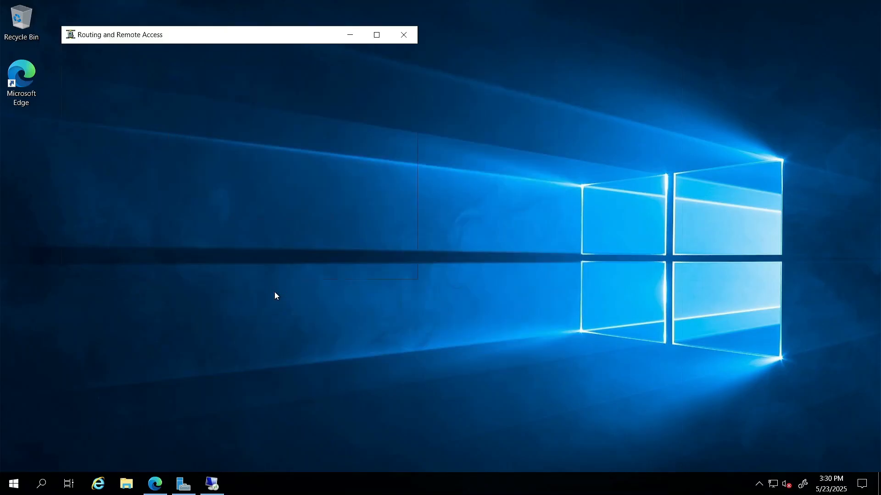
Centre and enlarge the RRAS console, widen its tree pane, and bring up ONPREM-SRVR (local)'s actions
left_click_drag(246, 36, 414, 90)
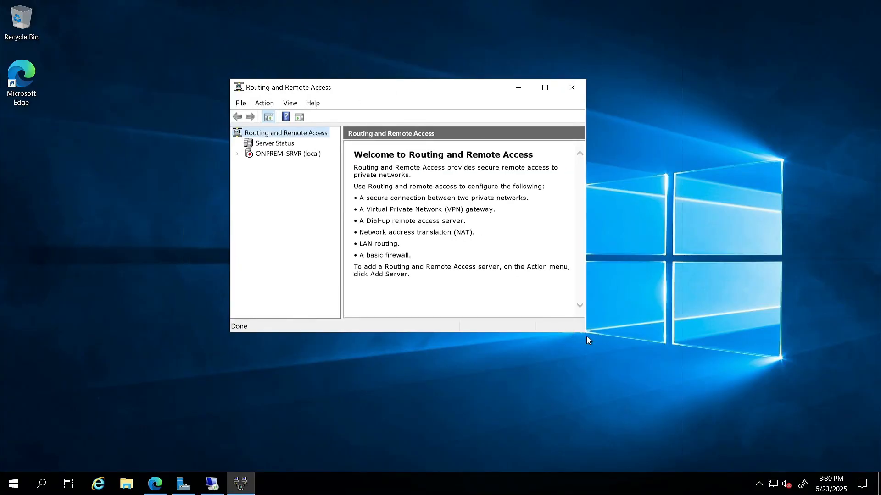
left_click_drag(586, 332, 797, 424)
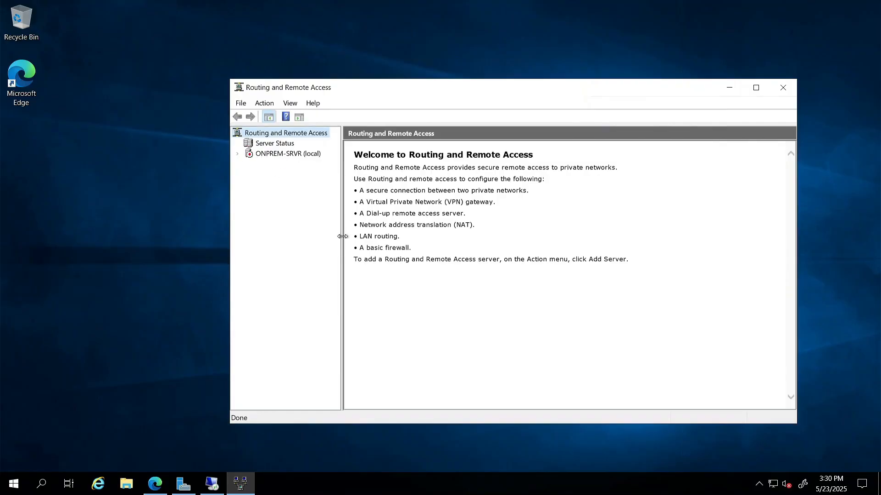
left_click_drag(342, 236, 436, 236)
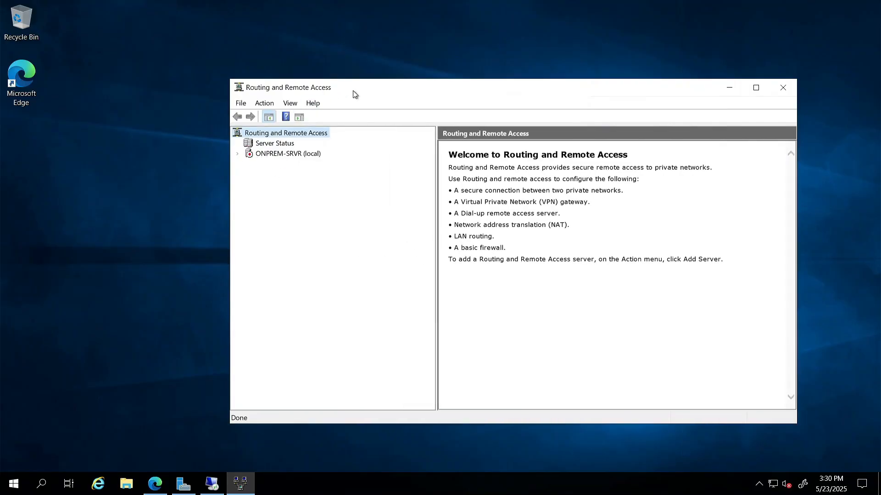
left_click_drag(353, 94, 321, 98)
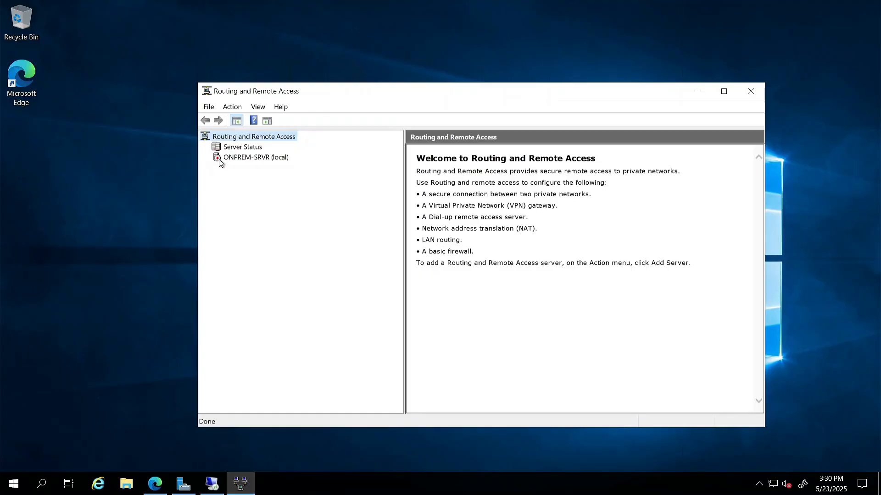
left_click(236, 159)
right_click(235, 159)
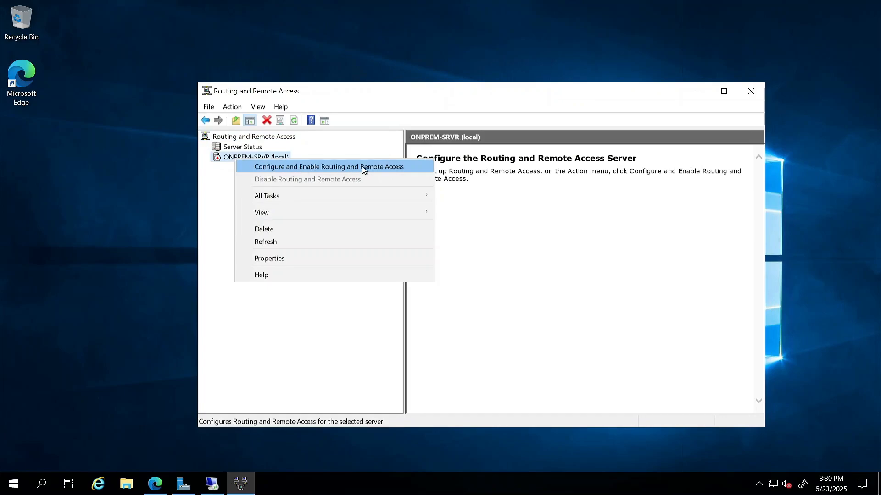
Run the RRAS setup wizard with 'Secure connection between two private networks' and no demand-dial connections
left_click(333, 167)
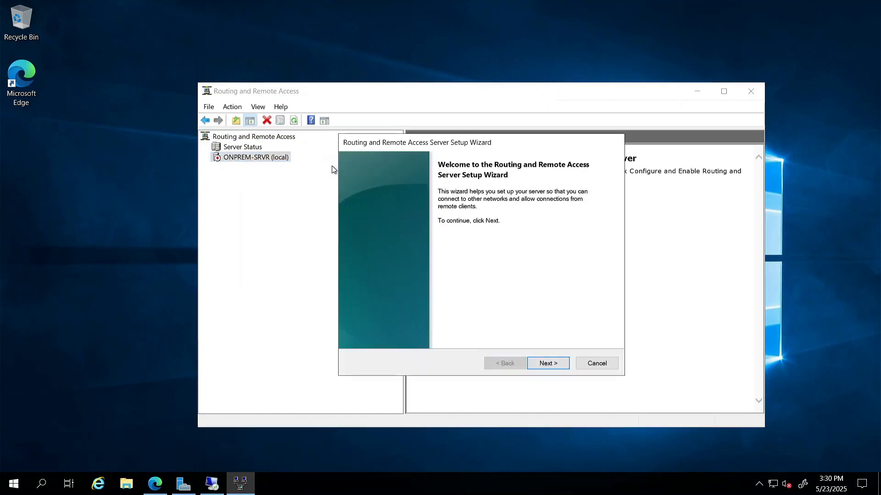
left_click_drag(423, 146, 292, 134)
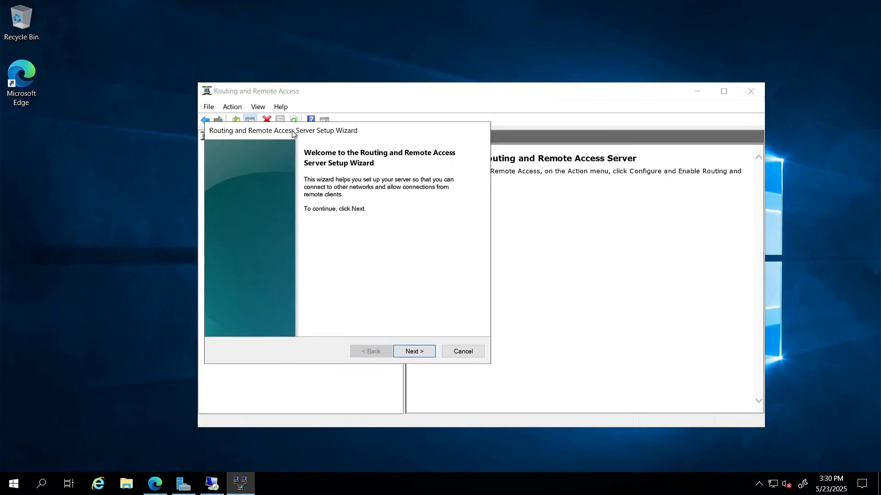
left_click(414, 352)
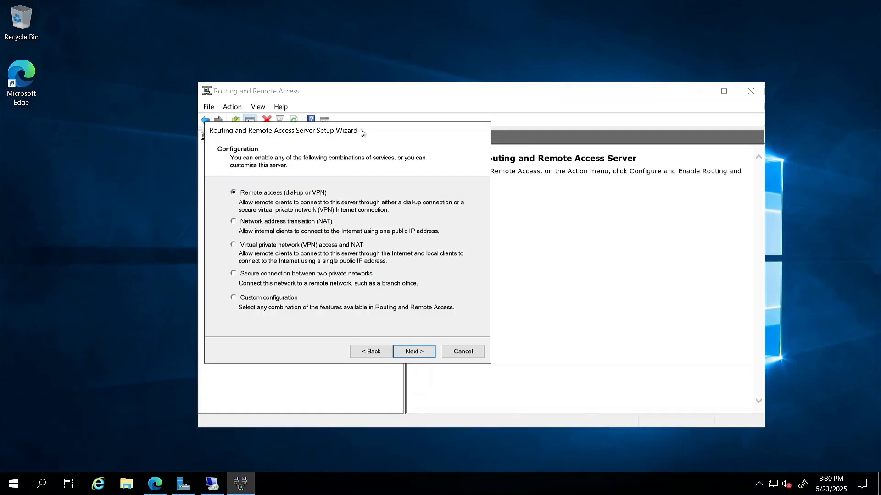
left_click_drag(363, 132, 435, 90)
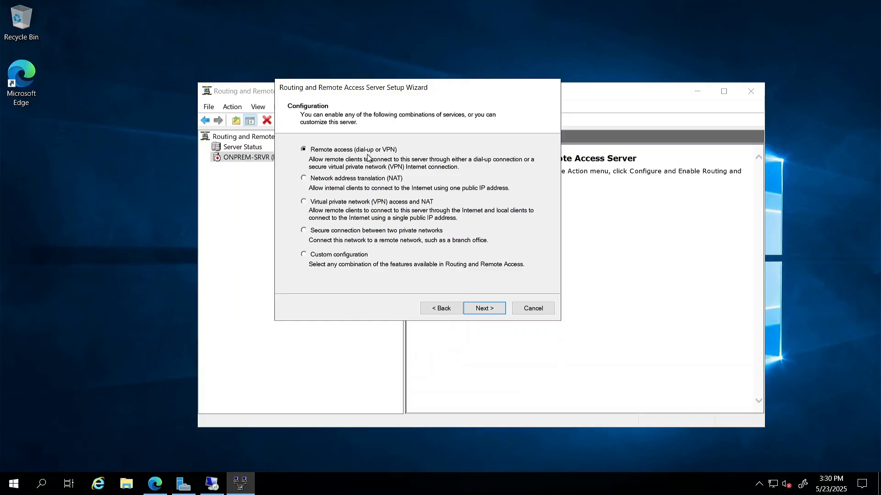
left_click(319, 231)
left_click(486, 309)
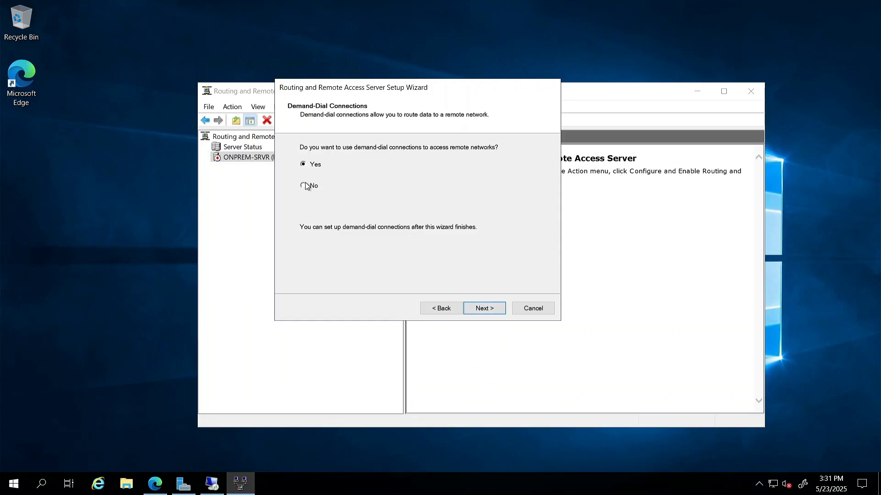
left_click(495, 308)
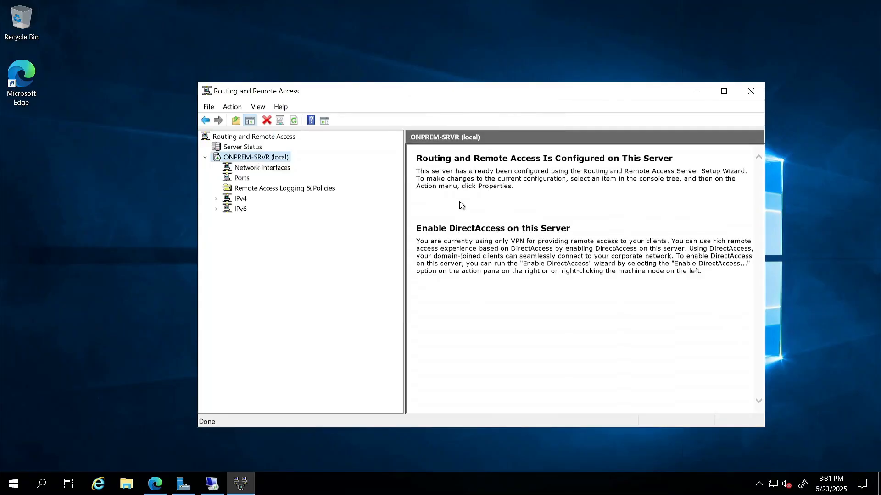
Enlarge the console and list ONPREM-SRVR's Loopback, Internal and Ethernet network interfaces
left_click_drag(505, 95, 444, 67)
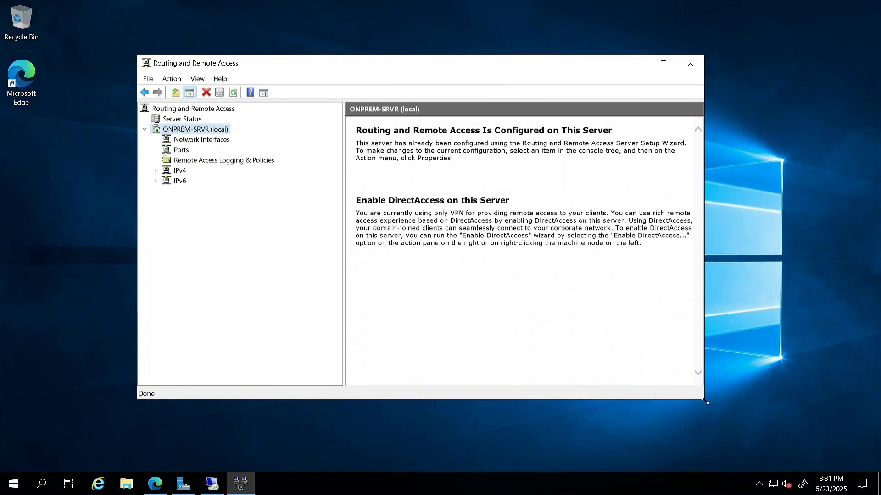
left_click_drag(706, 398, 835, 445)
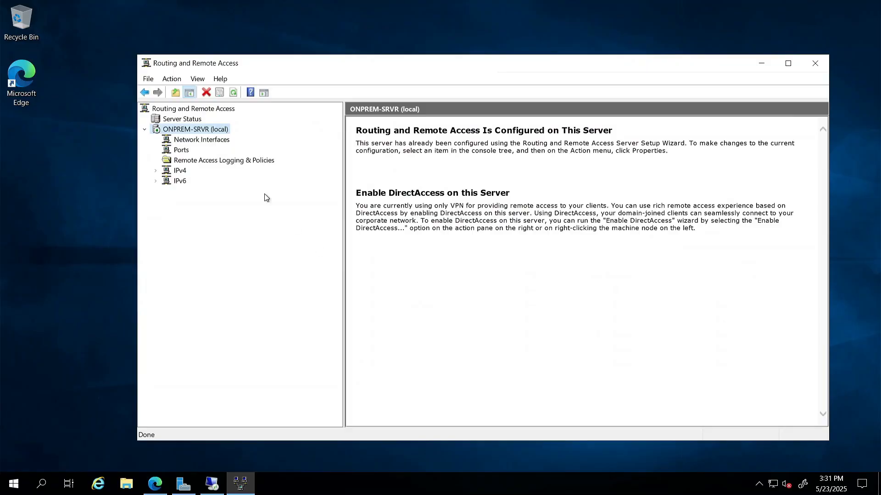
left_click(168, 137)
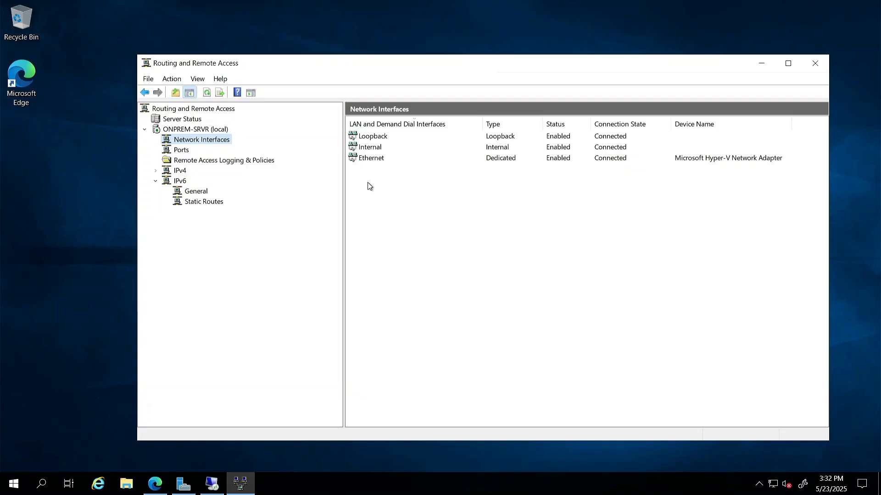
Start a new demand-dial interface and rename it from Remote Router to ON-PREM-GW
right_click(188, 140)
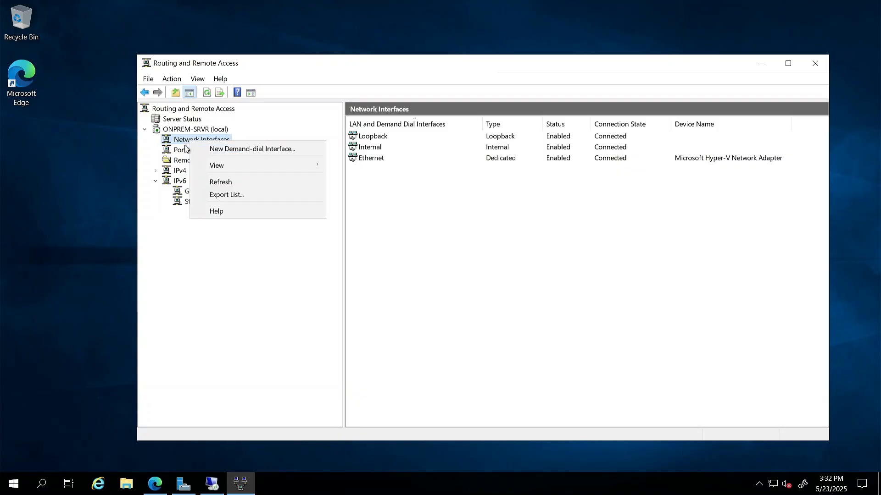
left_click(270, 150)
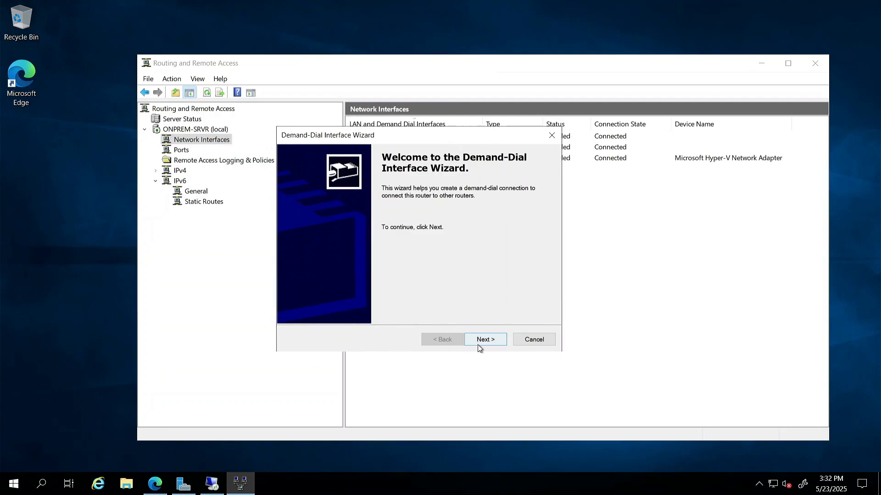
left_click(482, 340)
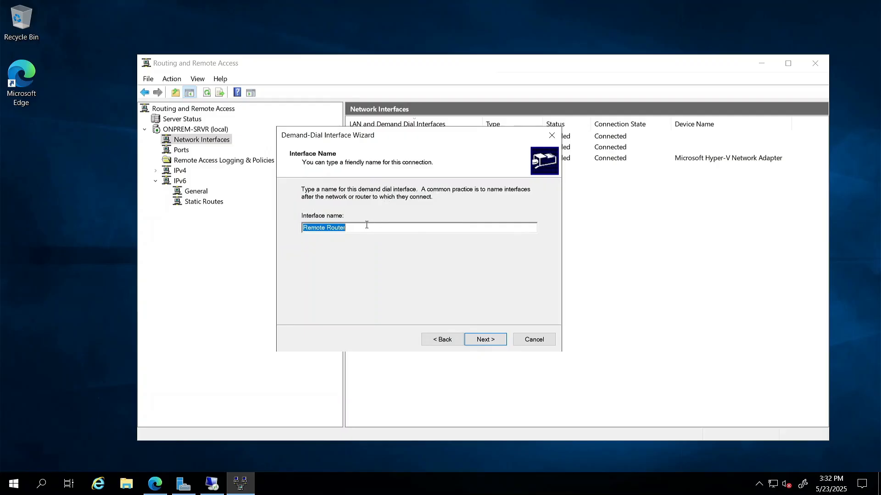
left_click_drag(358, 227, 299, 229)
key("BackSpace")
type("ON-PREM-GW")
left_click(487, 339)
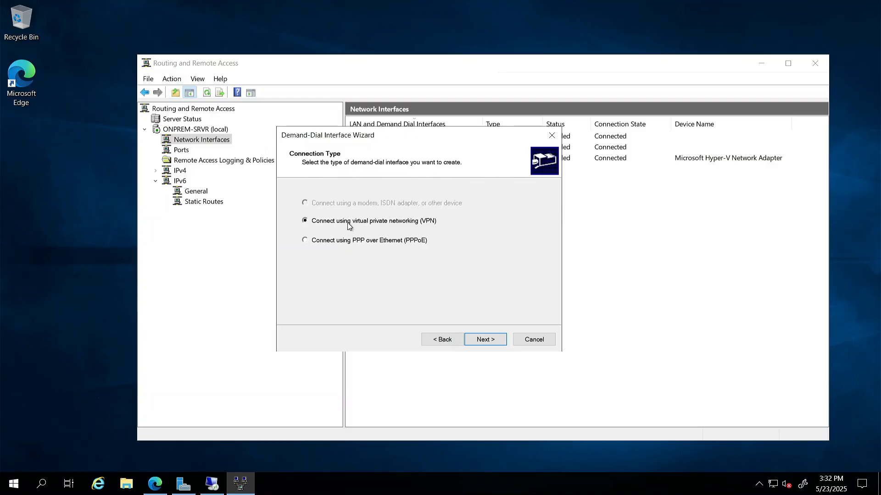
Keep the VPN connection type and choose IKEv2 as the VPN type
left_click(482, 340)
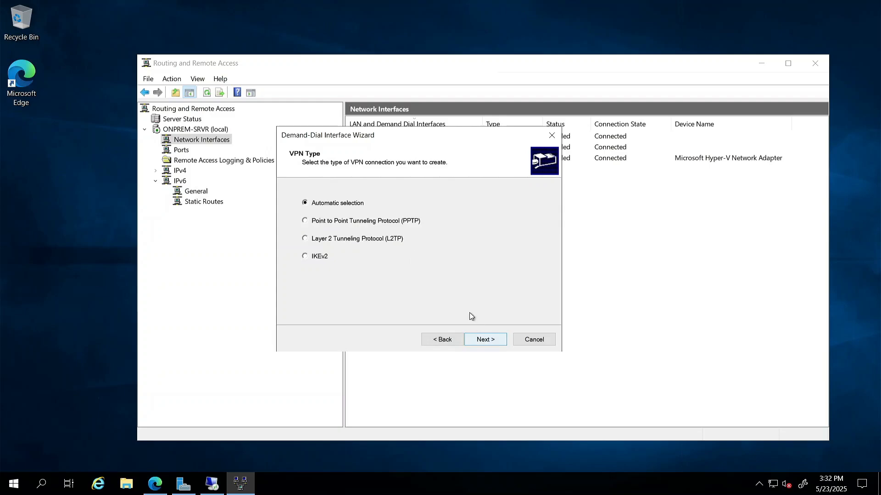
left_click(315, 258)
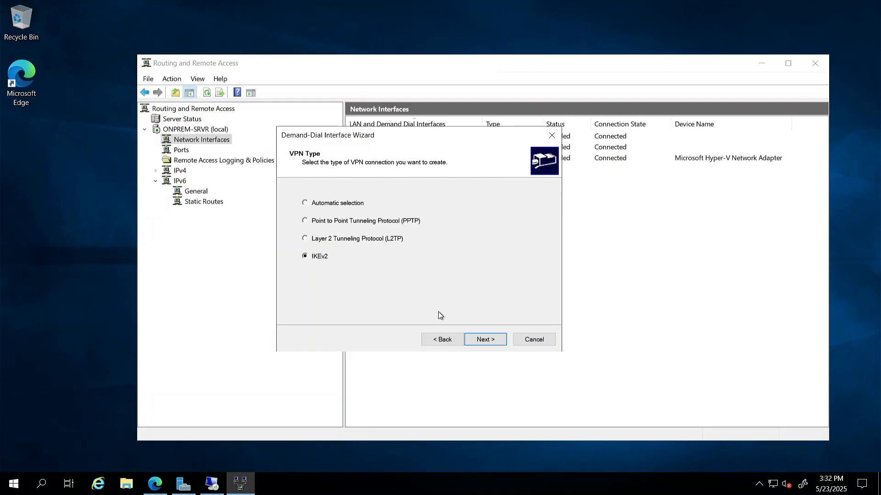
left_click(486, 341)
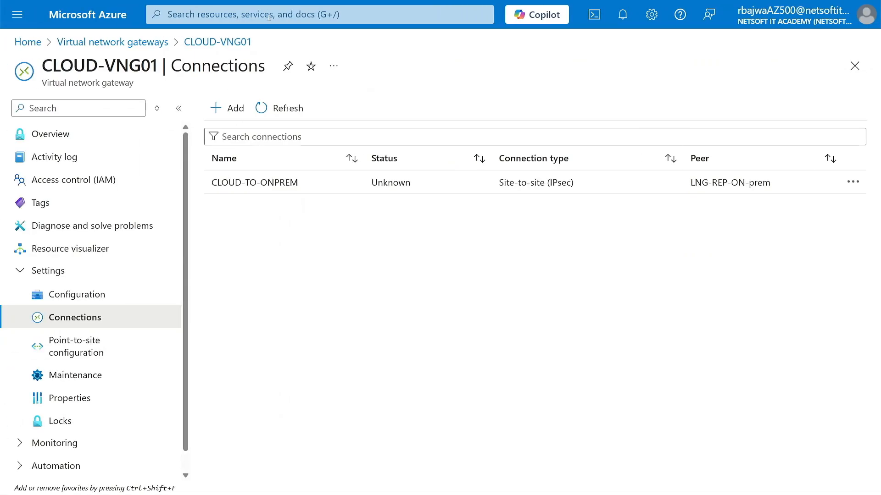
Enter CLOUD-VNG01's public IP 4.206.16.168 from Azure as the interface's destination address
left_click(269, 17)
left_click(188, 233)
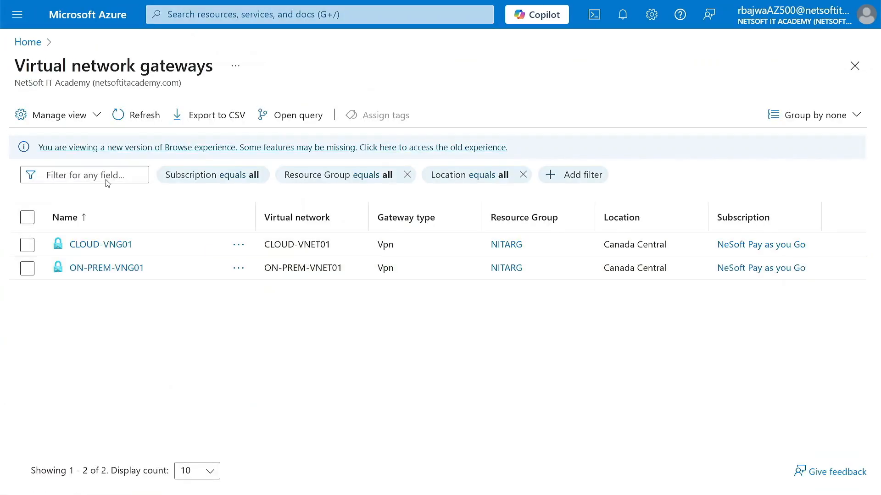
left_click(101, 244)
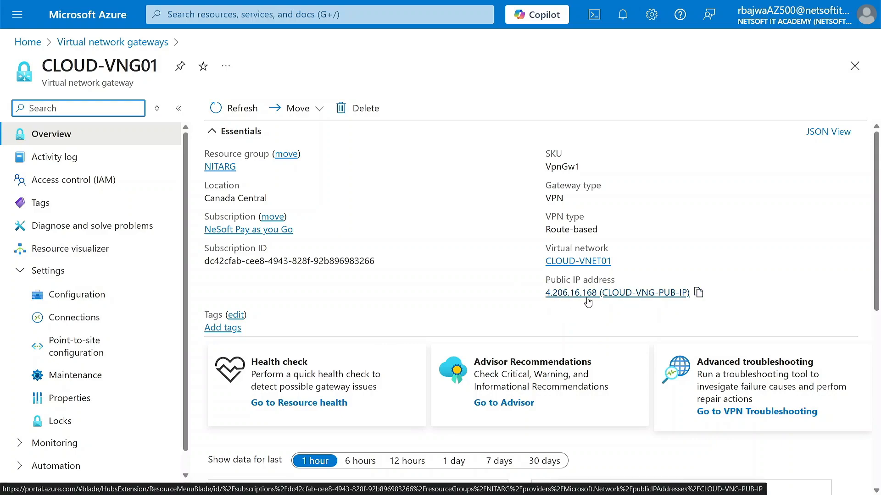
left_click_drag(545, 294, 597, 301)
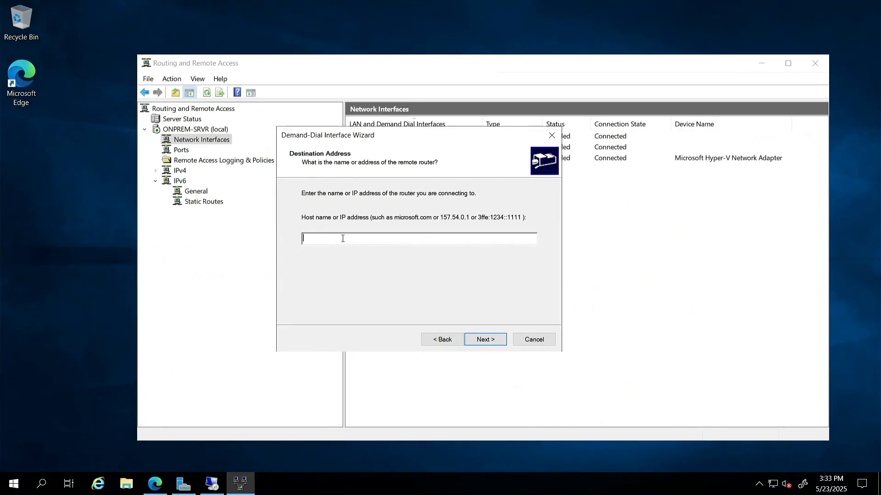
type("4.206.16.168")
left_click(489, 341)
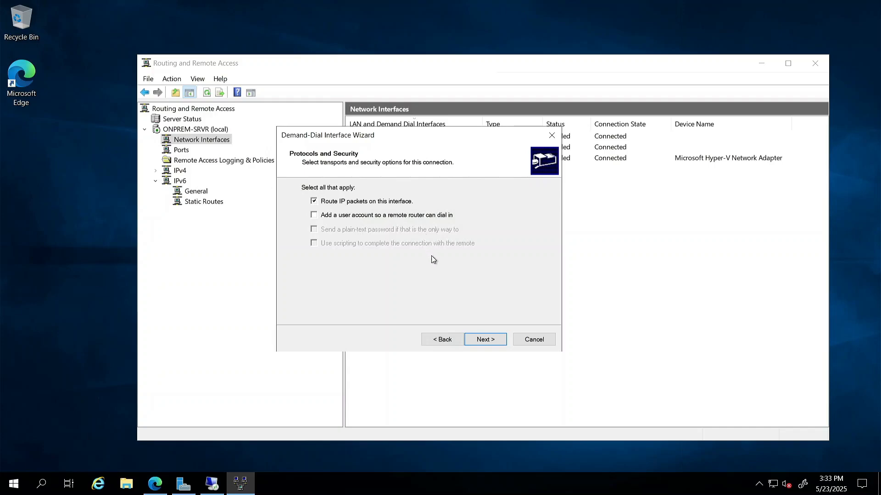
Advance past Protocols and Security and begin adding a static route for the remote network
left_click(485, 340)
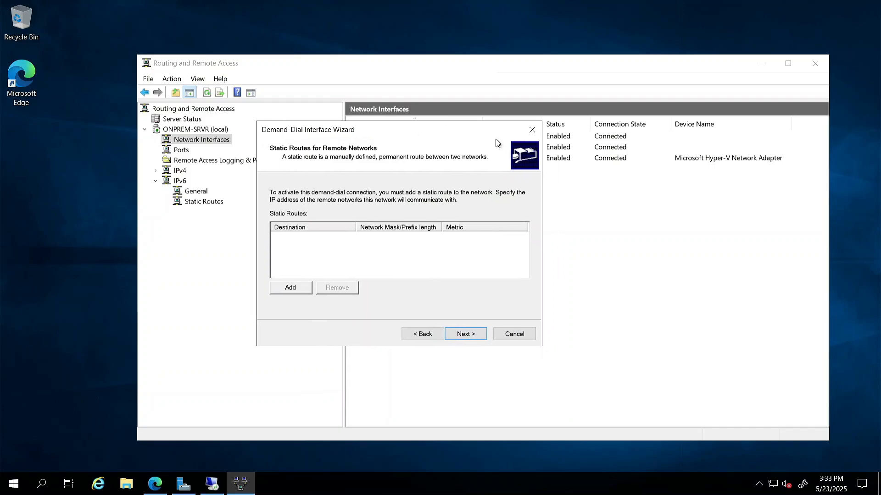
left_click(410, 301)
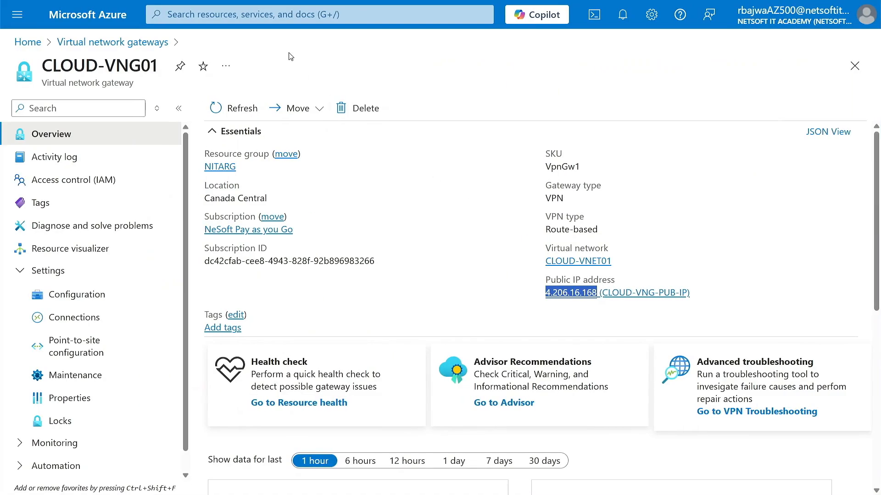
Look up the CLOUD-VNET01 virtual network in Azure to read its 10.0.0.0/16 address space
left_click(308, 14)
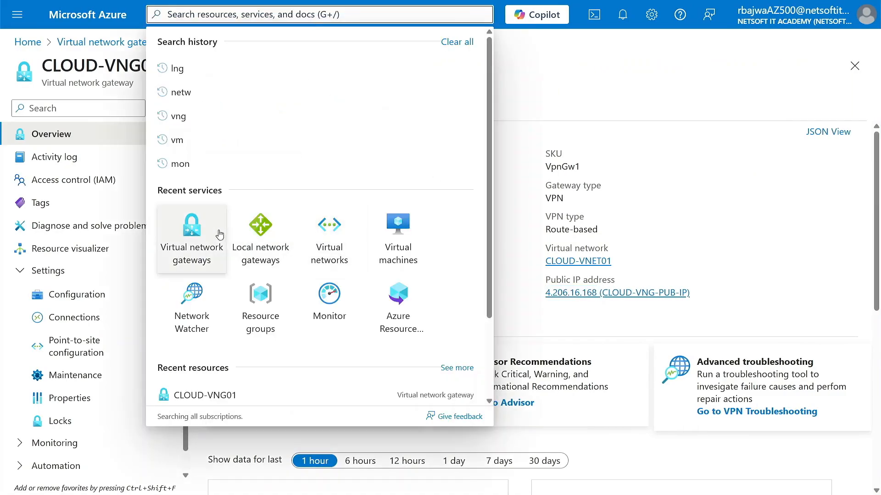
left_click(340, 246)
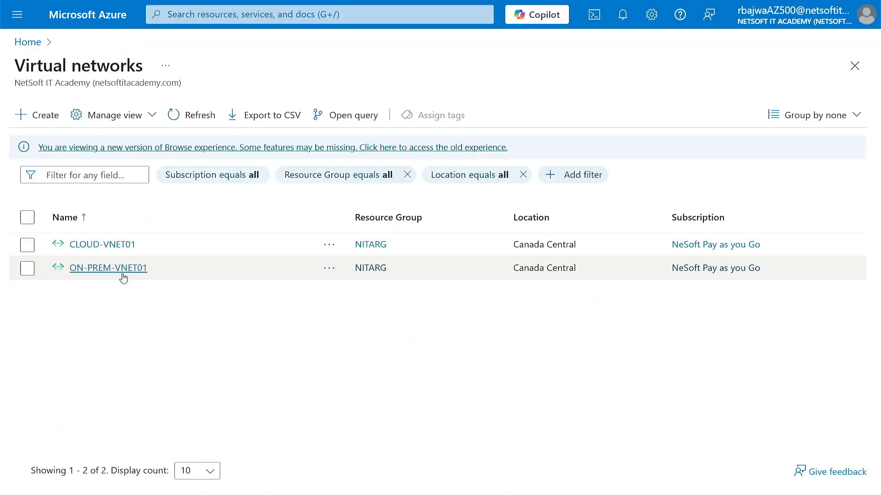
left_click(102, 245)
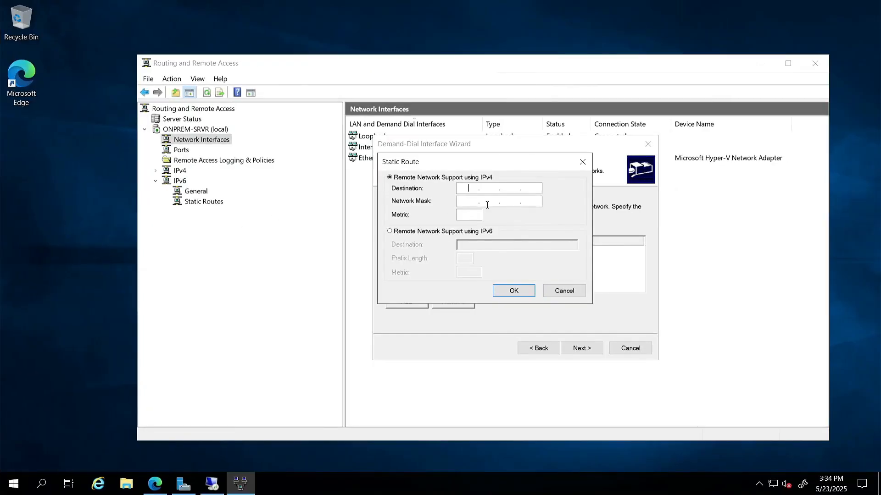
Add a static route to destination 10.0.0.0, mask 255.255.0.0, metric 256
type("10.0.0.0")
left_click(470, 202)
type("255.255.0.0")
left_click(469, 215)
type("256")
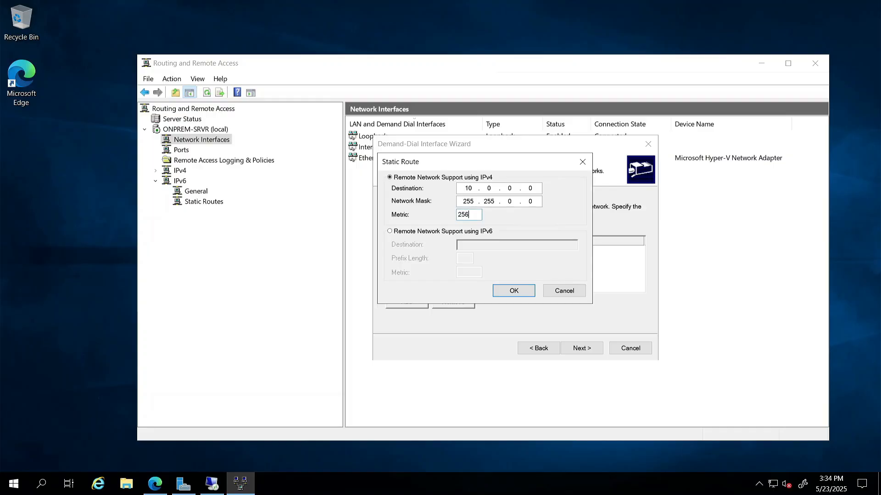
left_click(529, 292)
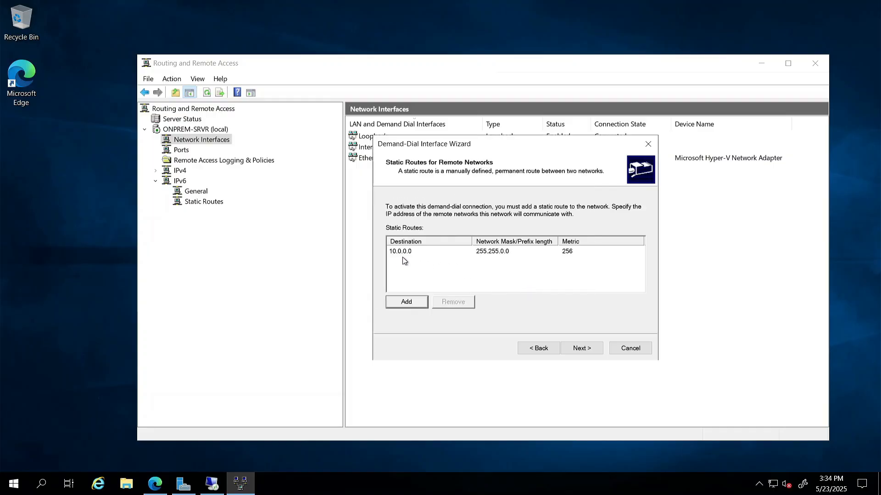
Finish the wizard without dial-out credentials, creating the ON-PREM-GW interface
left_click(581, 347)
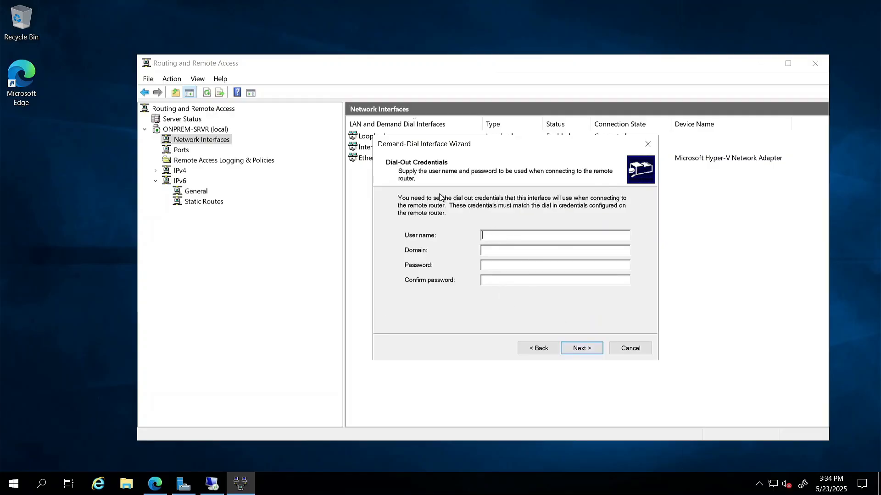
left_click(579, 350)
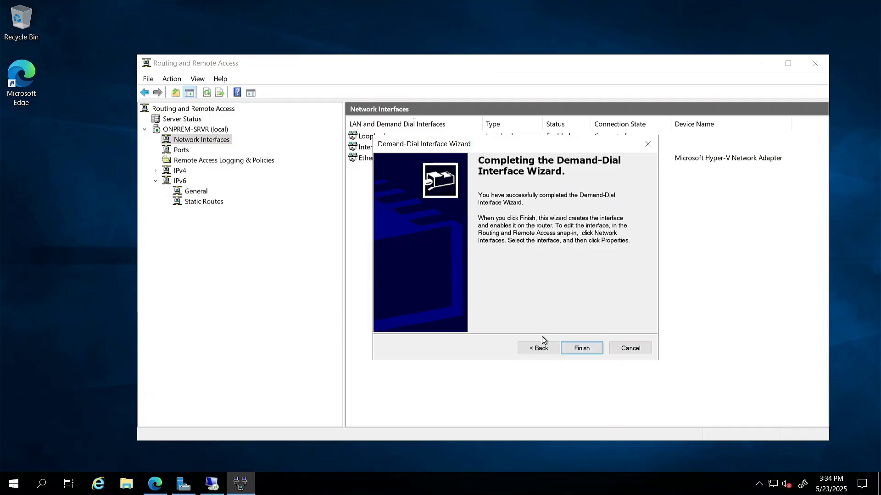
left_click(582, 348)
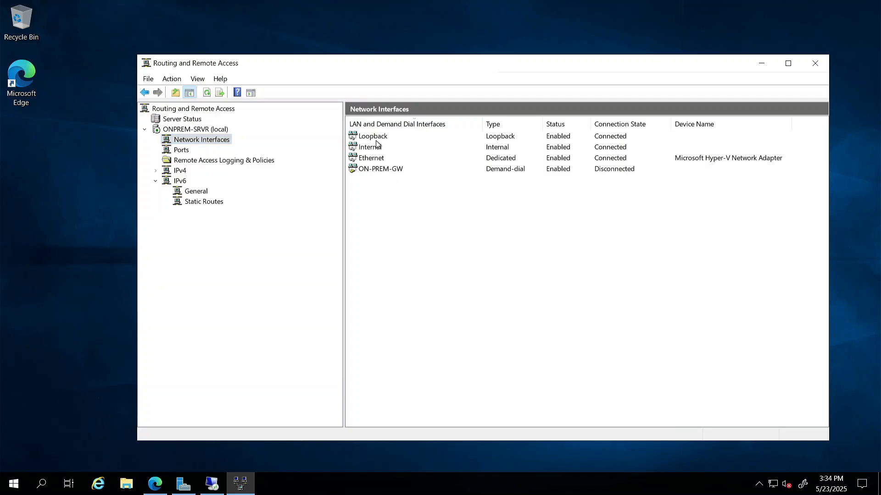
In ON-PREM-GW's properties, switch authentication to a preshared key and enter the key
right_click(373, 170)
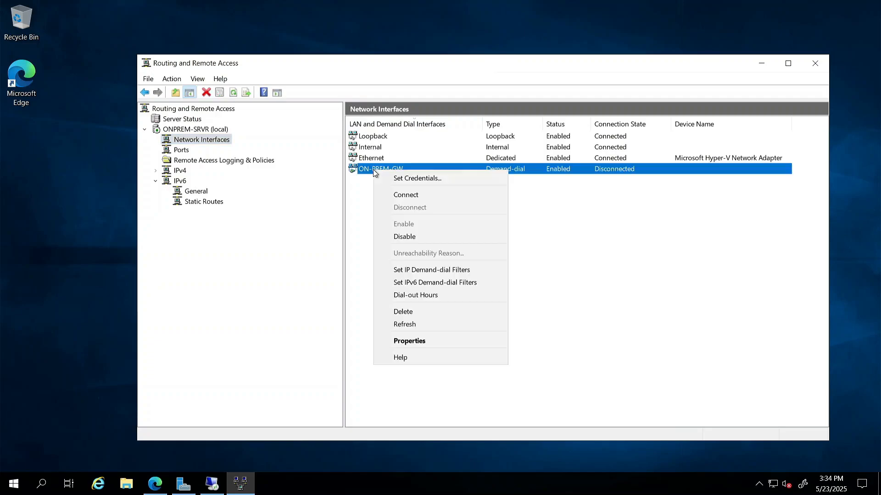
left_click(417, 341)
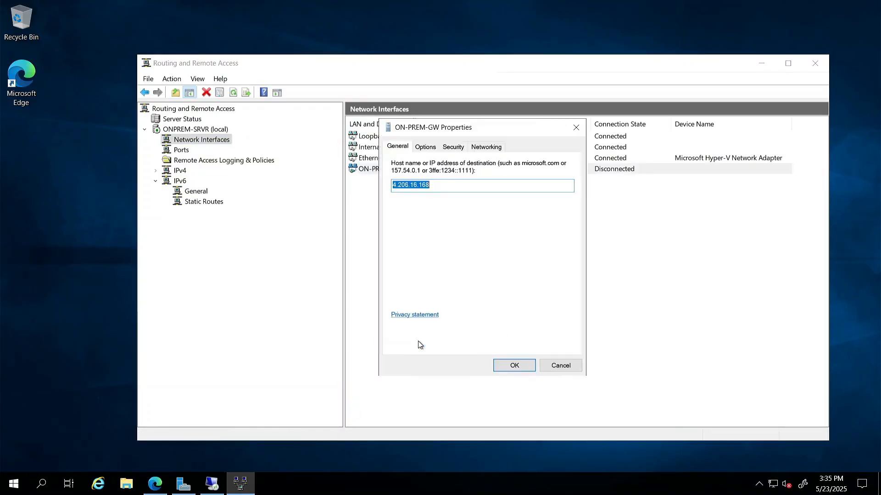
left_click(432, 151)
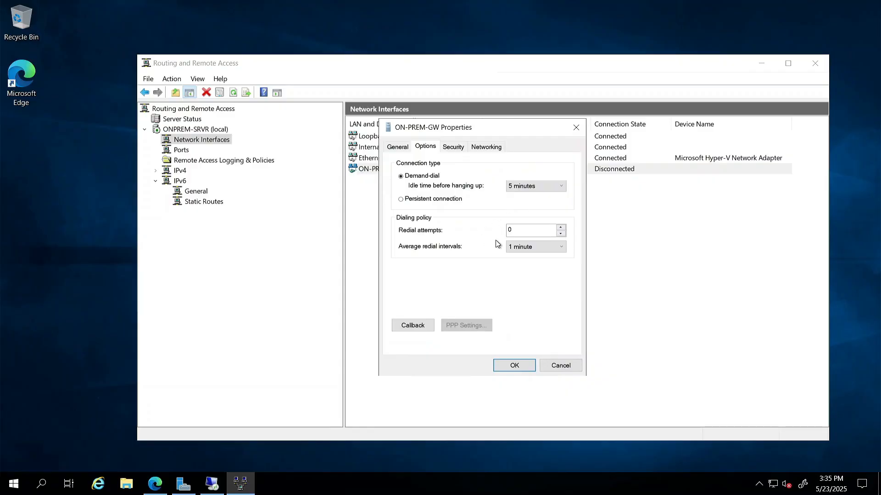
left_click(455, 148)
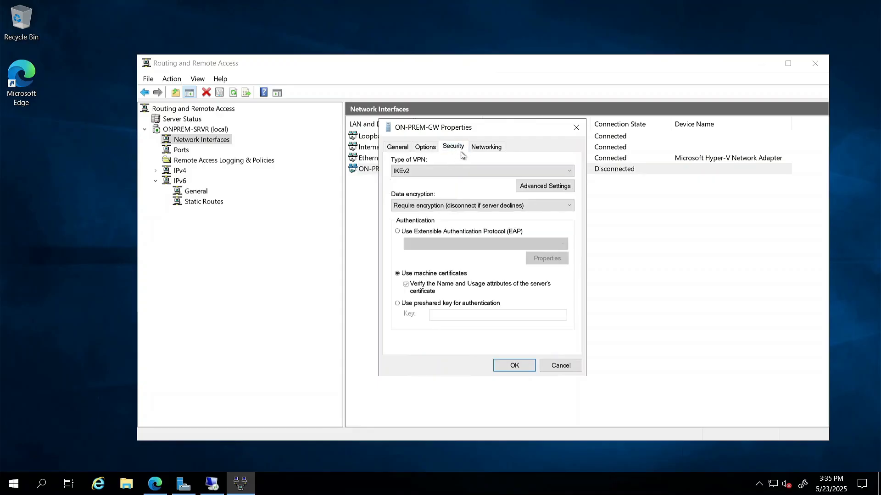
left_click(431, 305)
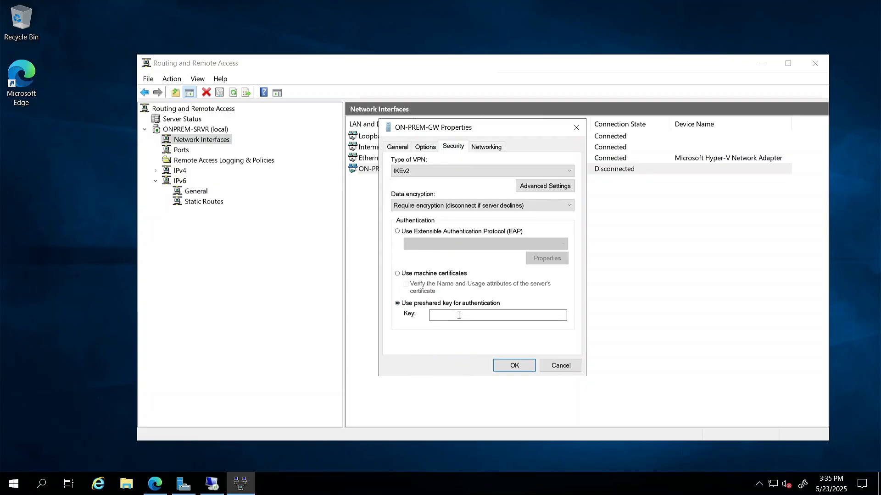
left_click(459, 316)
type("P@ssw0rd1234")
left_click(487, 149)
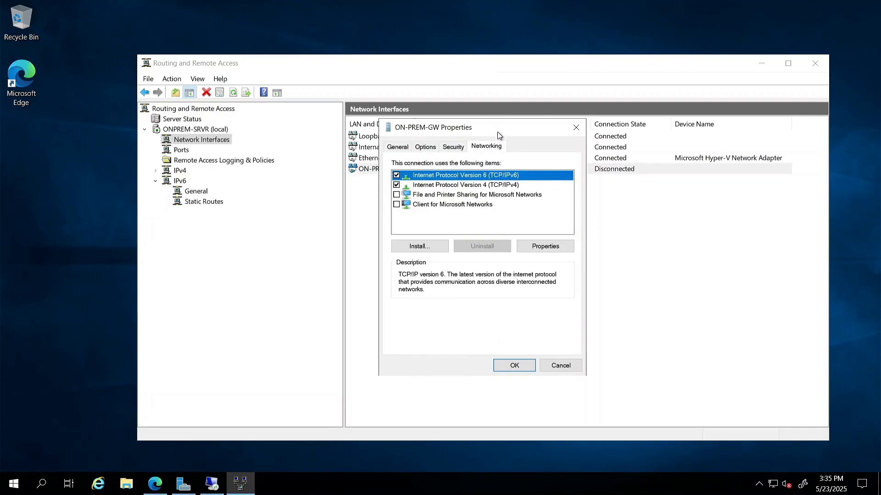
Give ON-PREM-GW's IPv4 a manual address of 192.168.0.0 and save the properties
mouse_move(498, 128)
left_mouse_down()
mouse_move(458, 206)
mouse_move(476, 194)
mouse_move(501, 133)
left_mouse_up()
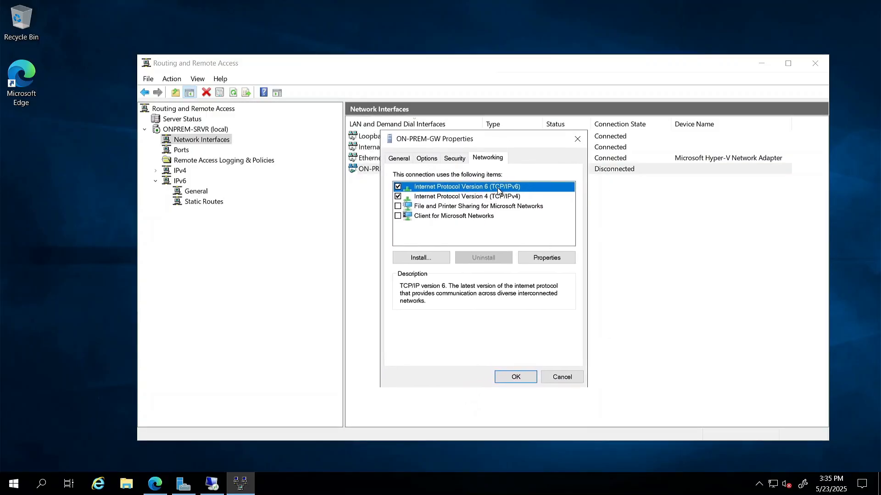
left_click(457, 197)
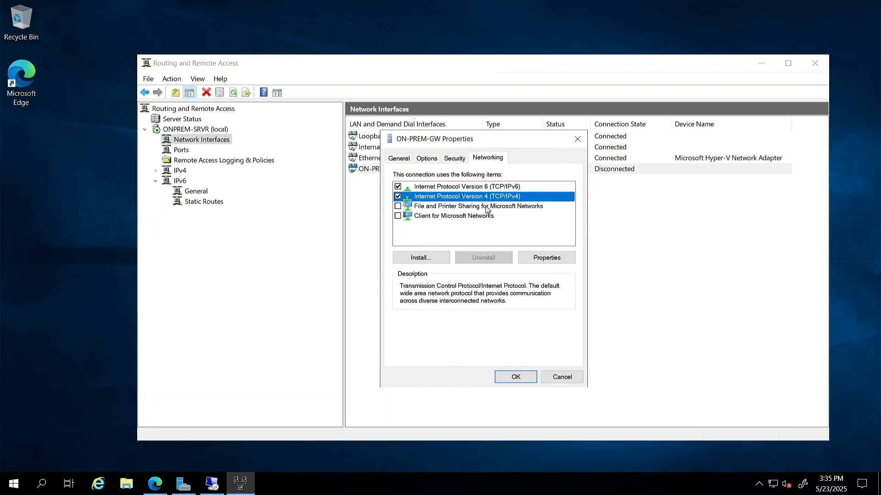
left_click(532, 259)
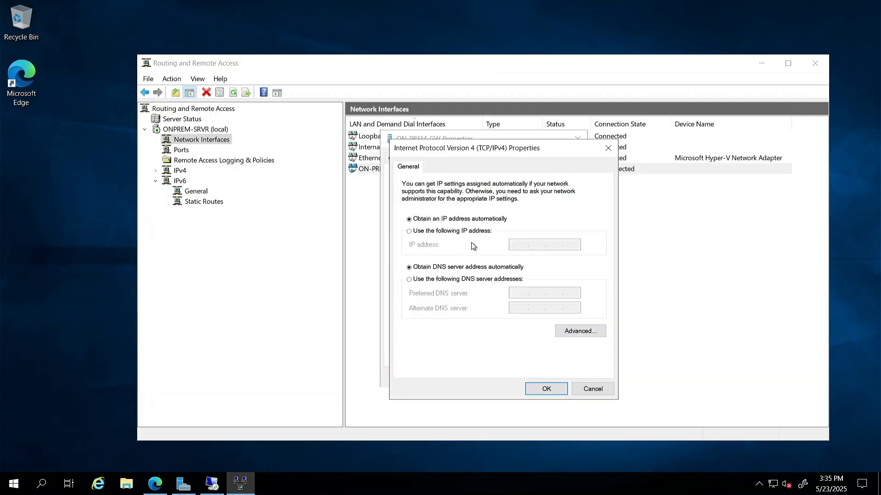
left_click(445, 232)
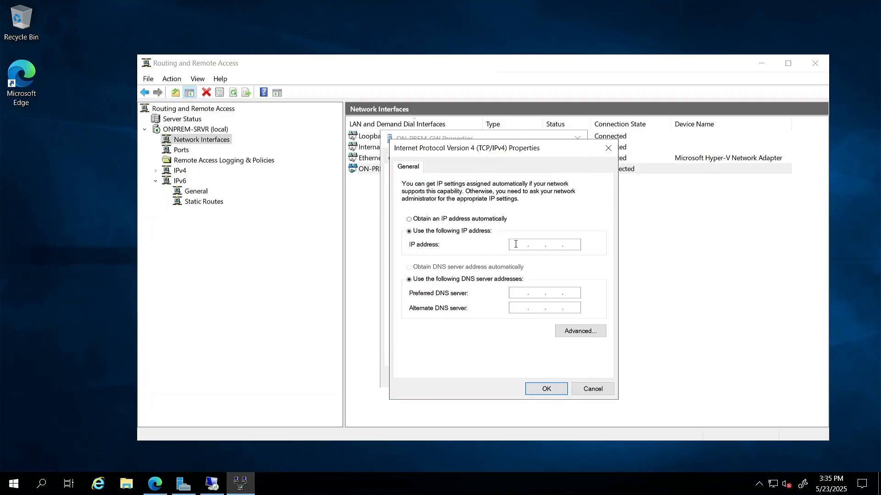
type("192 . 166 . 8")
key("BackSpace")
key("BackSpace")
key("BackSpace")
type("68 . 0 . 0")
left_click(557, 390)
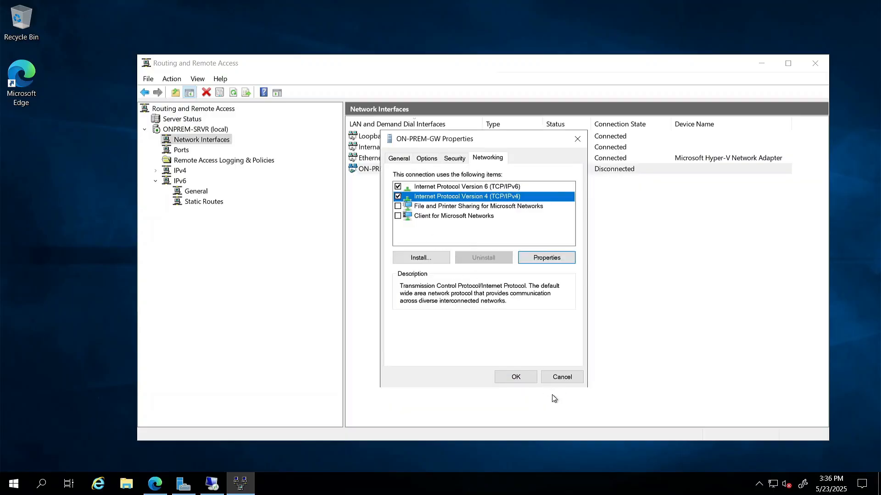
left_click(515, 377)
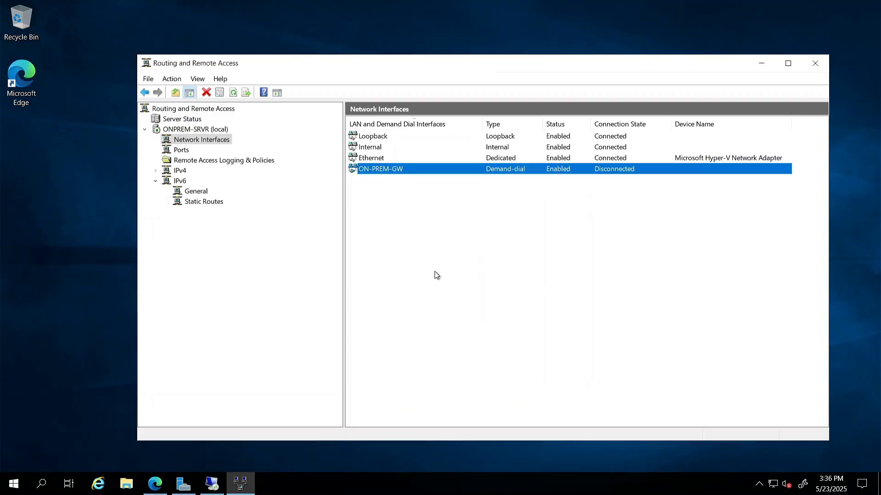
left_click(436, 275)
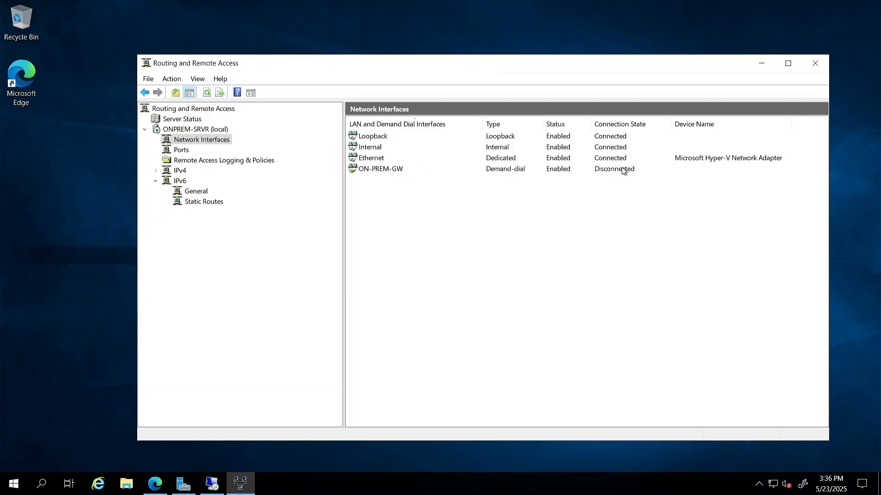
Confirm the IPv4 static route 10.0.0.0 / 255.255.0.0 via ON-PREM-GW, then return to the server overview
left_click(214, 207)
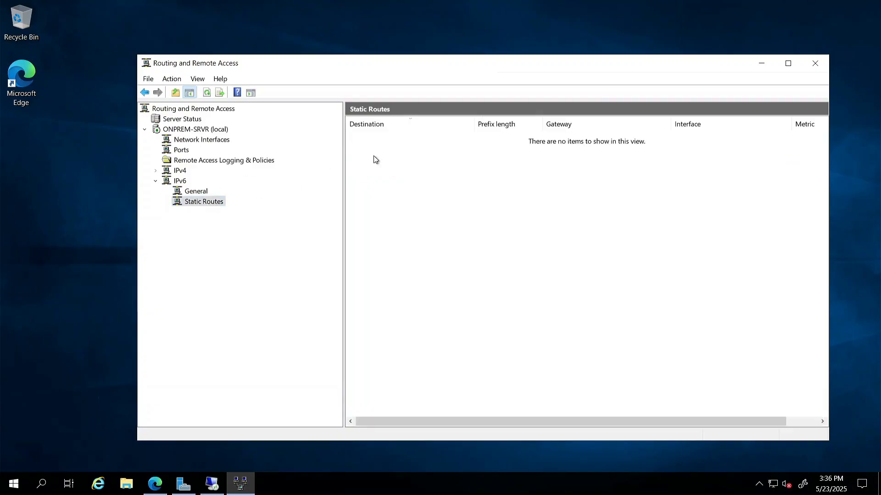
left_click(195, 192)
left_click(155, 181)
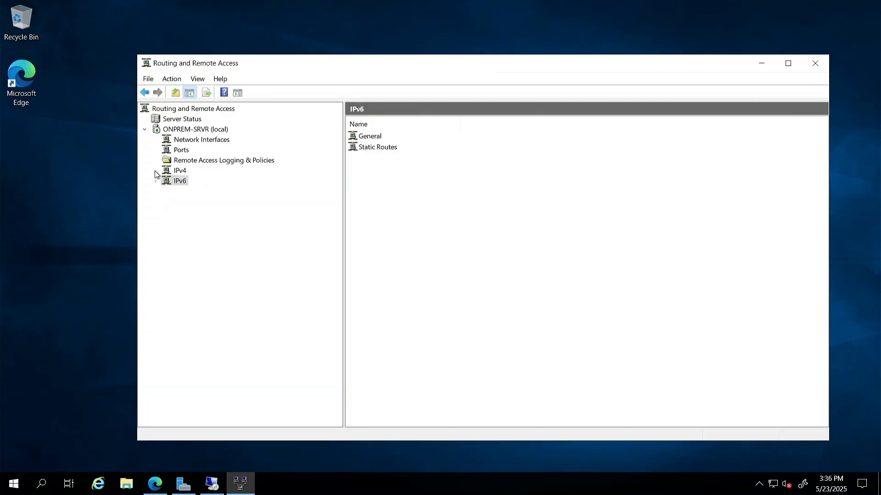
left_click(155, 172)
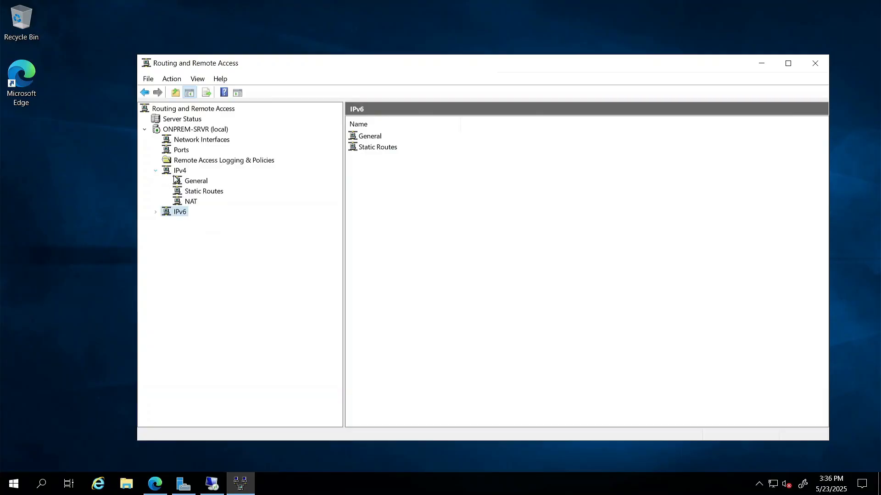
left_click(197, 192)
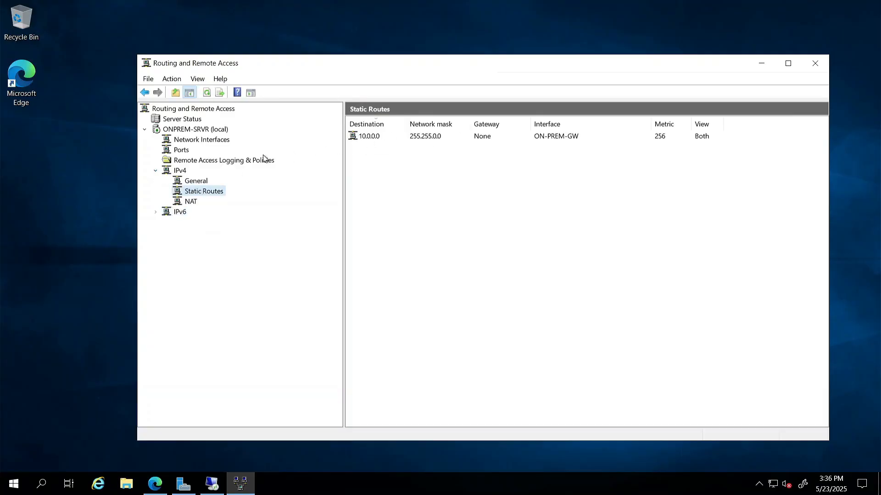
left_click(196, 130)
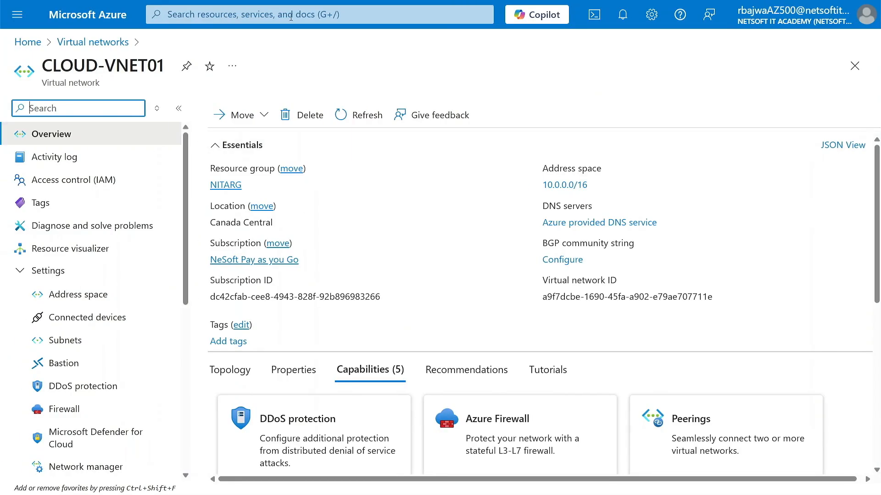
View CLOUD-VNG01's Connections listing CLOUD-TO-ONPREM, then show RRAS Network Interfaces
left_click(291, 17)
left_click(269, 246)
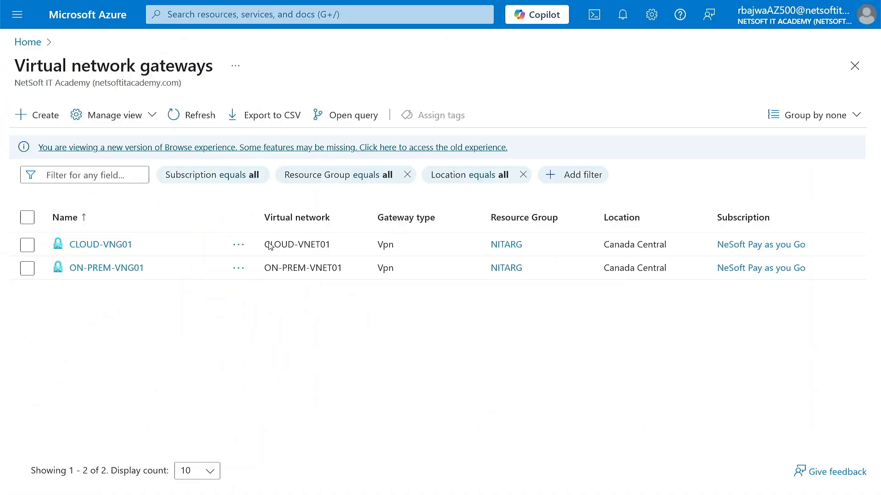
left_click(102, 244)
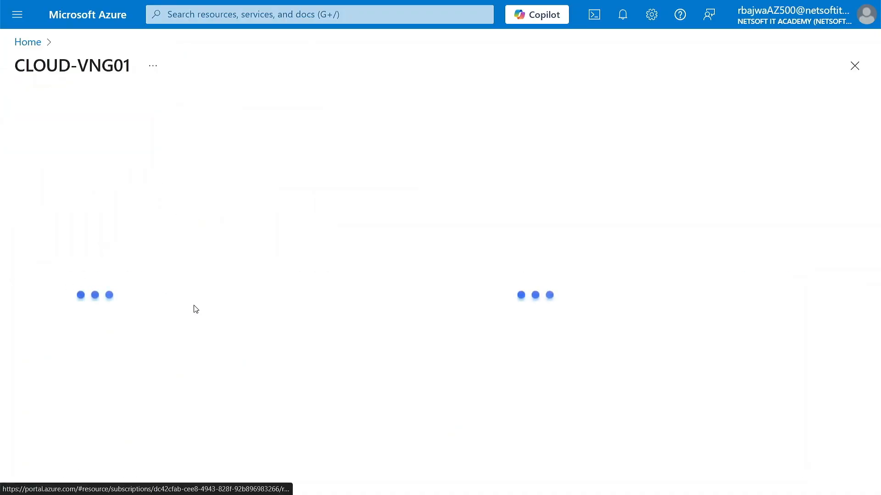
left_click(59, 317)
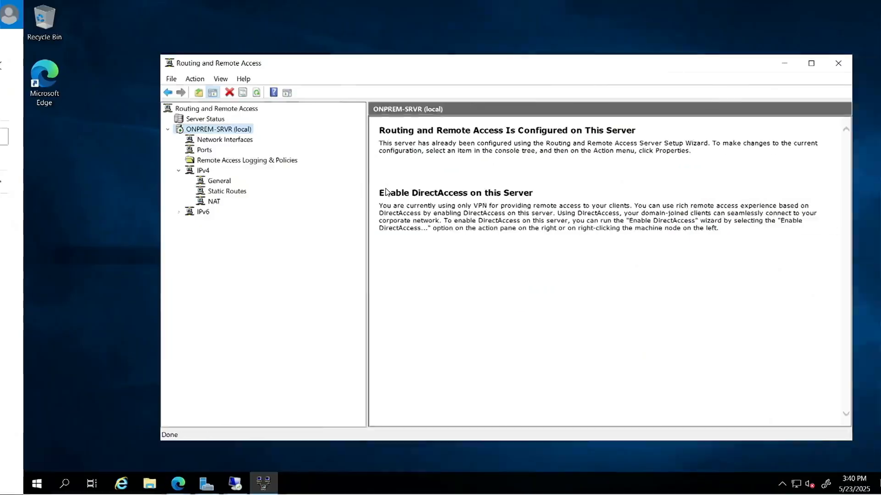
left_click(189, 139)
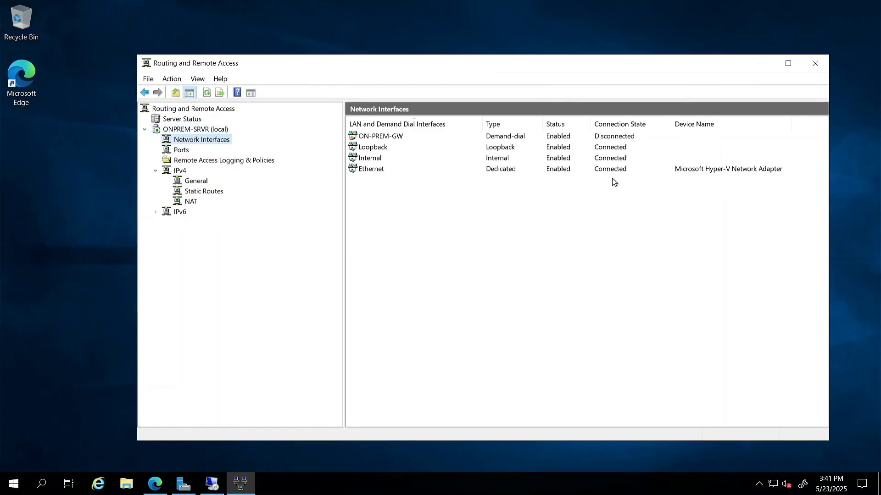
Connect the ON-PREM-GW demand-dial interface from its context menu
right_click(395, 136)
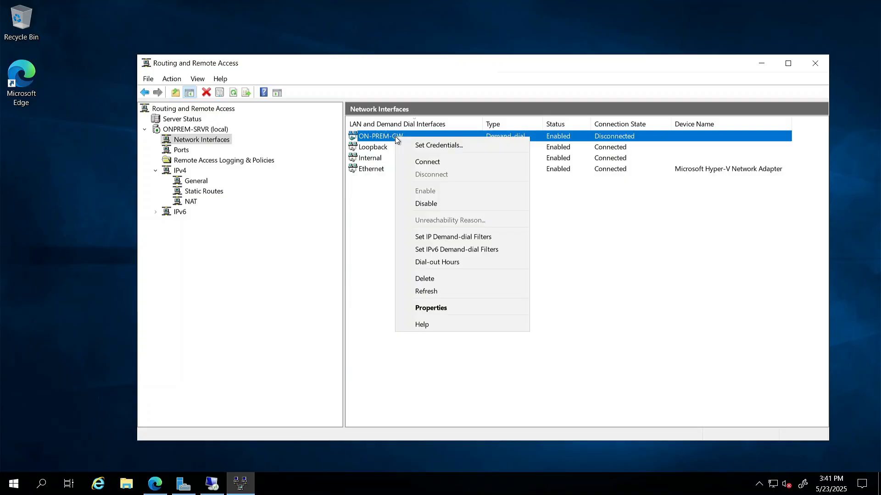
left_click(432, 162)
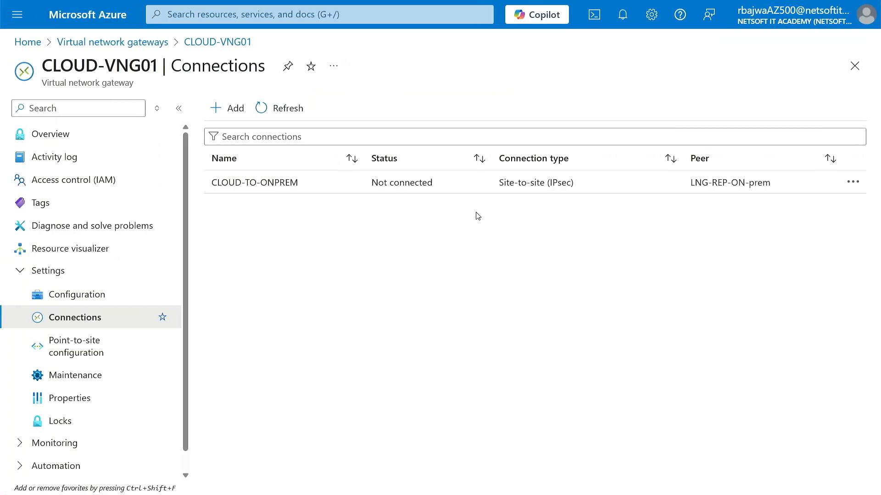
Refresh CLOUD-VNG01's connection status, then bring back the Remote Desktop dialog for 10.0.0.4
left_click(282, 113)
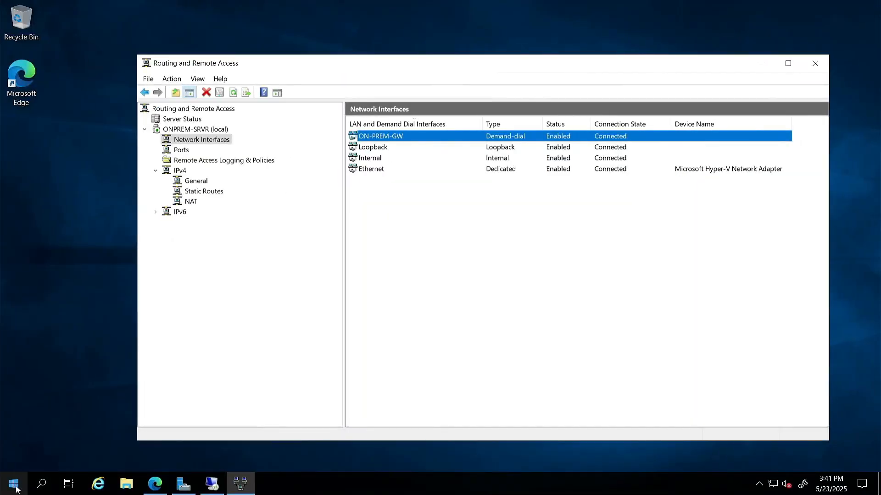
left_click(14, 484)
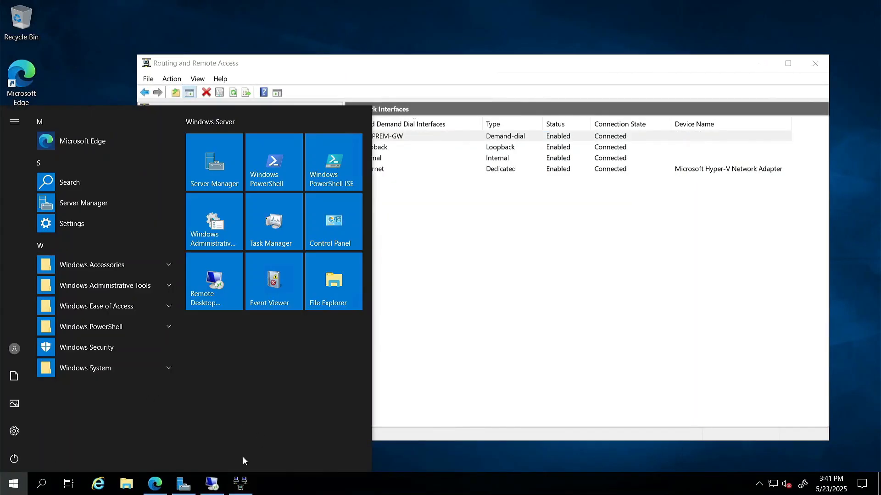
left_click(212, 484)
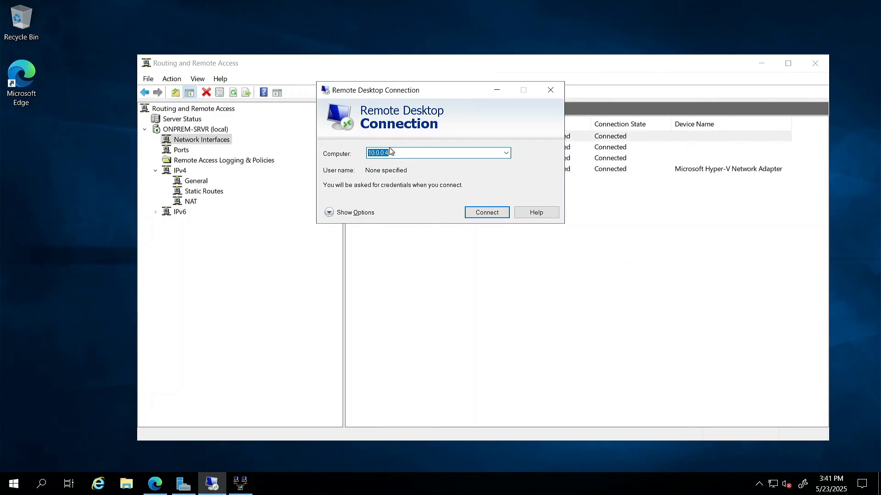
Connect to 10.0.0.4, sign in with the admin account and accept the certificate
left_click(472, 213)
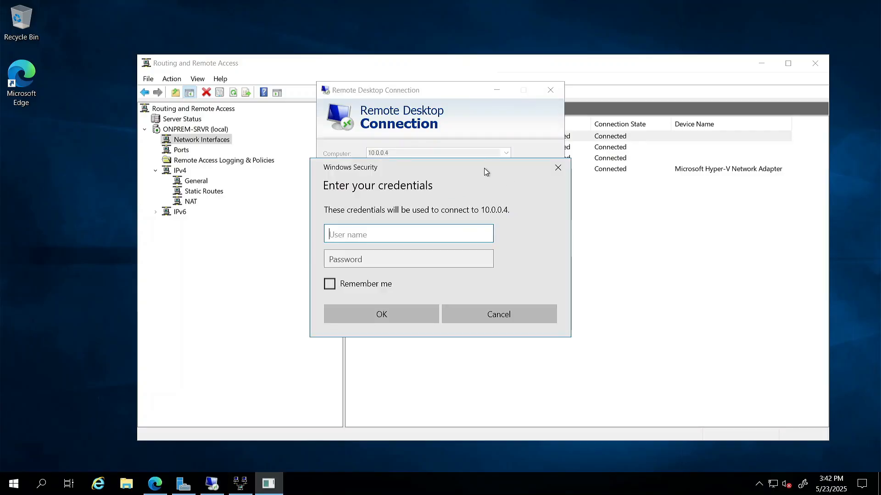
left_click_drag(483, 168, 464, 139)
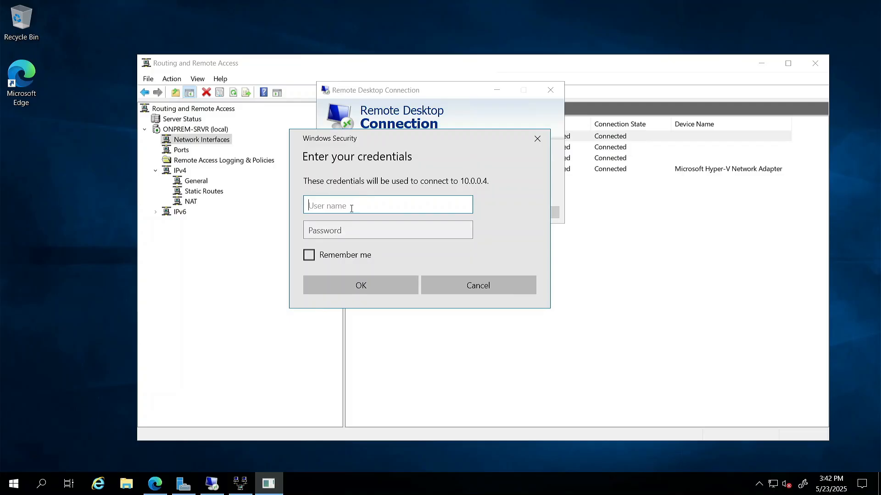
type("nitaadmin")
key("Tab")
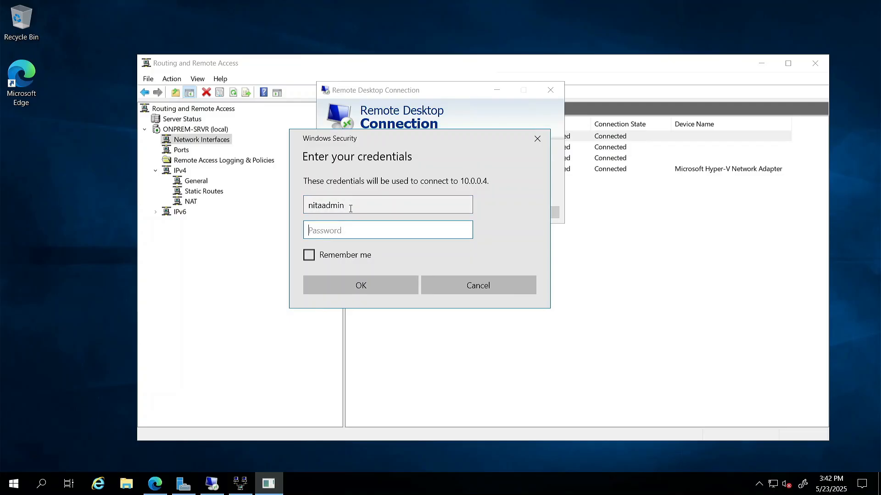
type("••••••••••••")
key("Return")
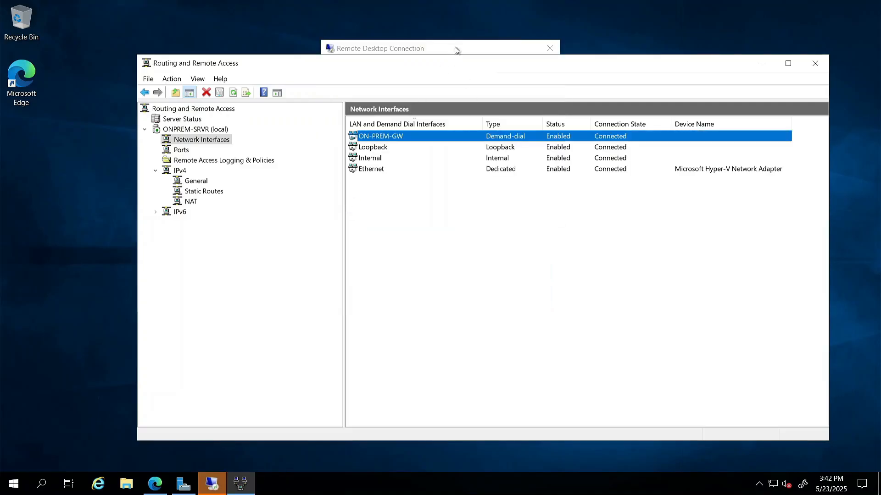
left_click(479, 251)
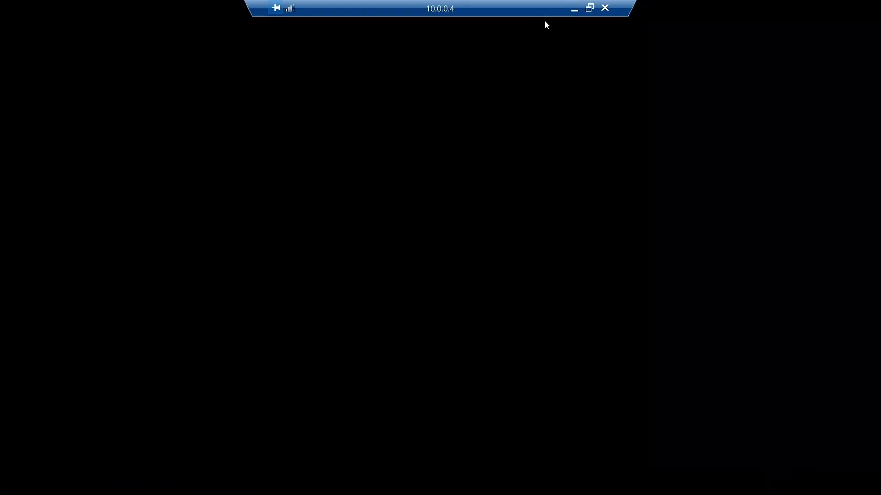
Restore the remote session from full screen, centre it and enlarge the window
left_click(590, 7)
left_click_drag(242, 17, 523, 54)
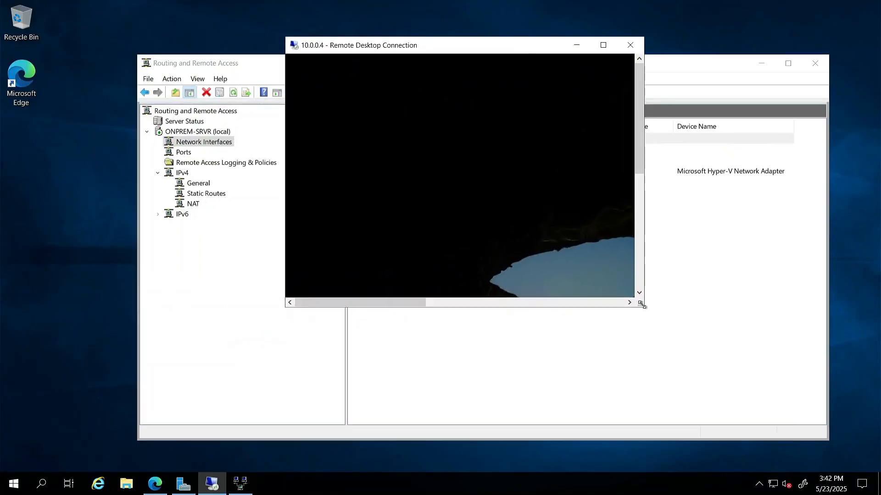
left_click_drag(640, 304, 792, 420)
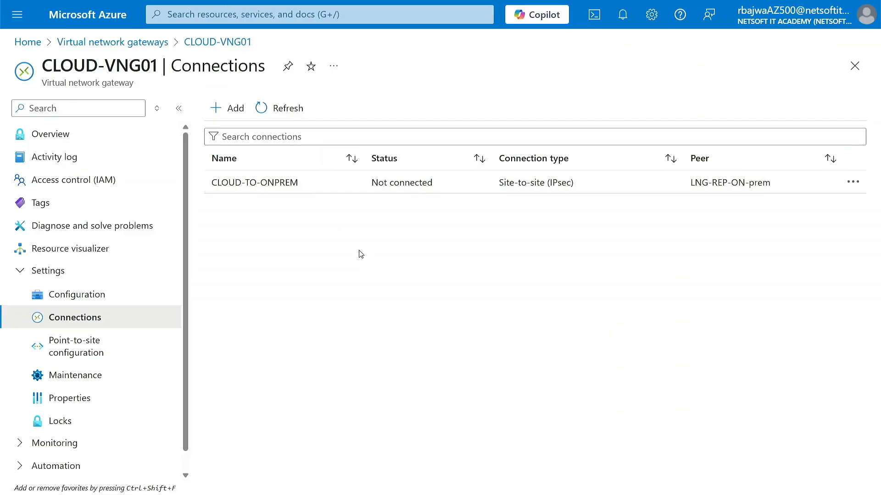
View CLOUD-VNG01's Configuration, move the remote session window aside, and return to the portal Home page
left_click(73, 296)
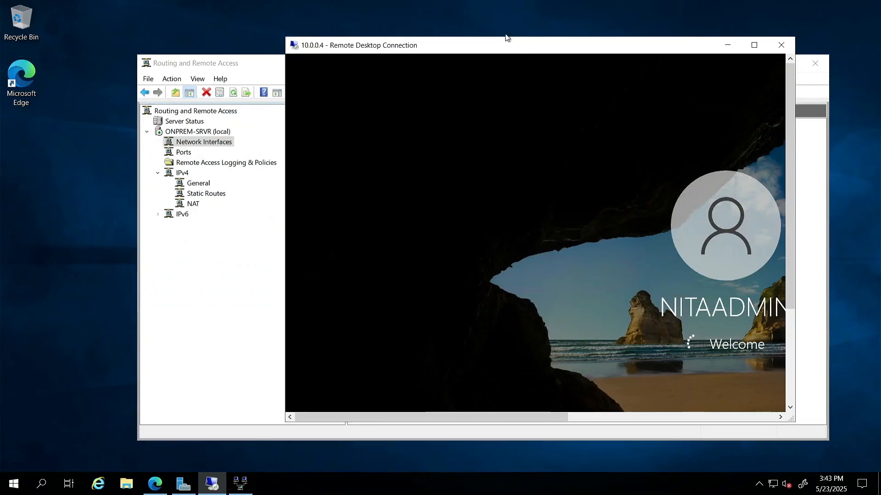
left_click_drag(432, 53, 304, 54)
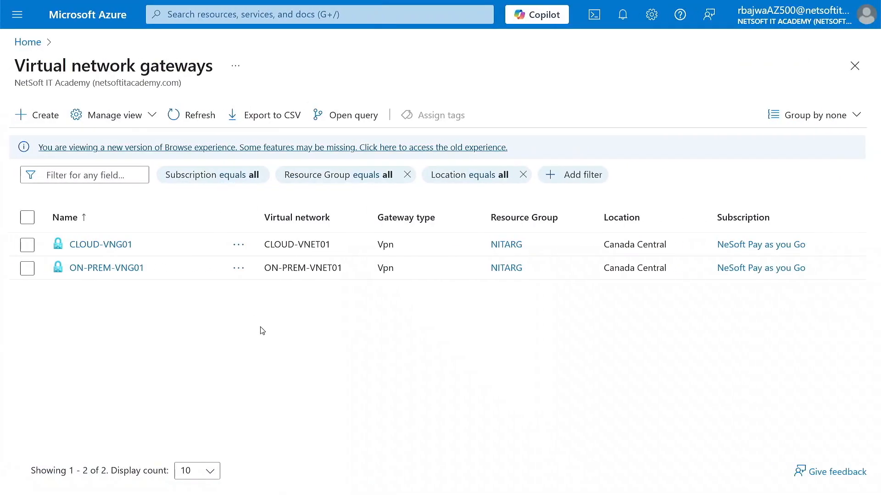
left_click(102, 23)
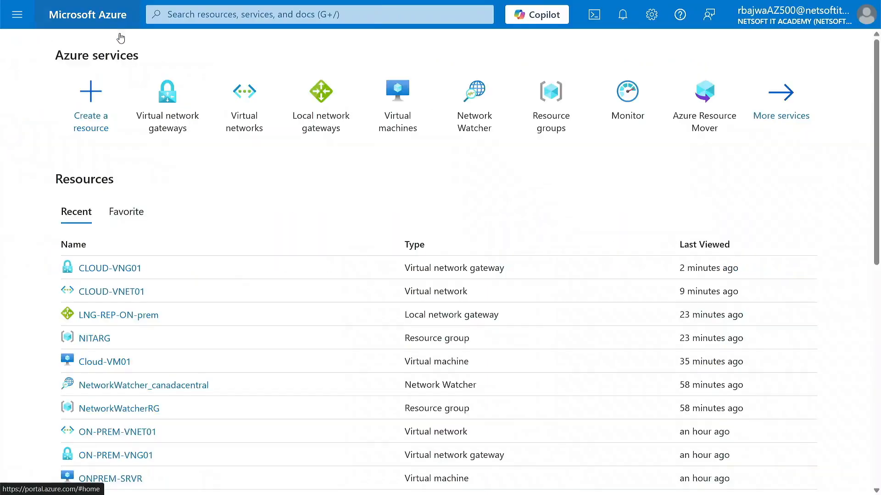